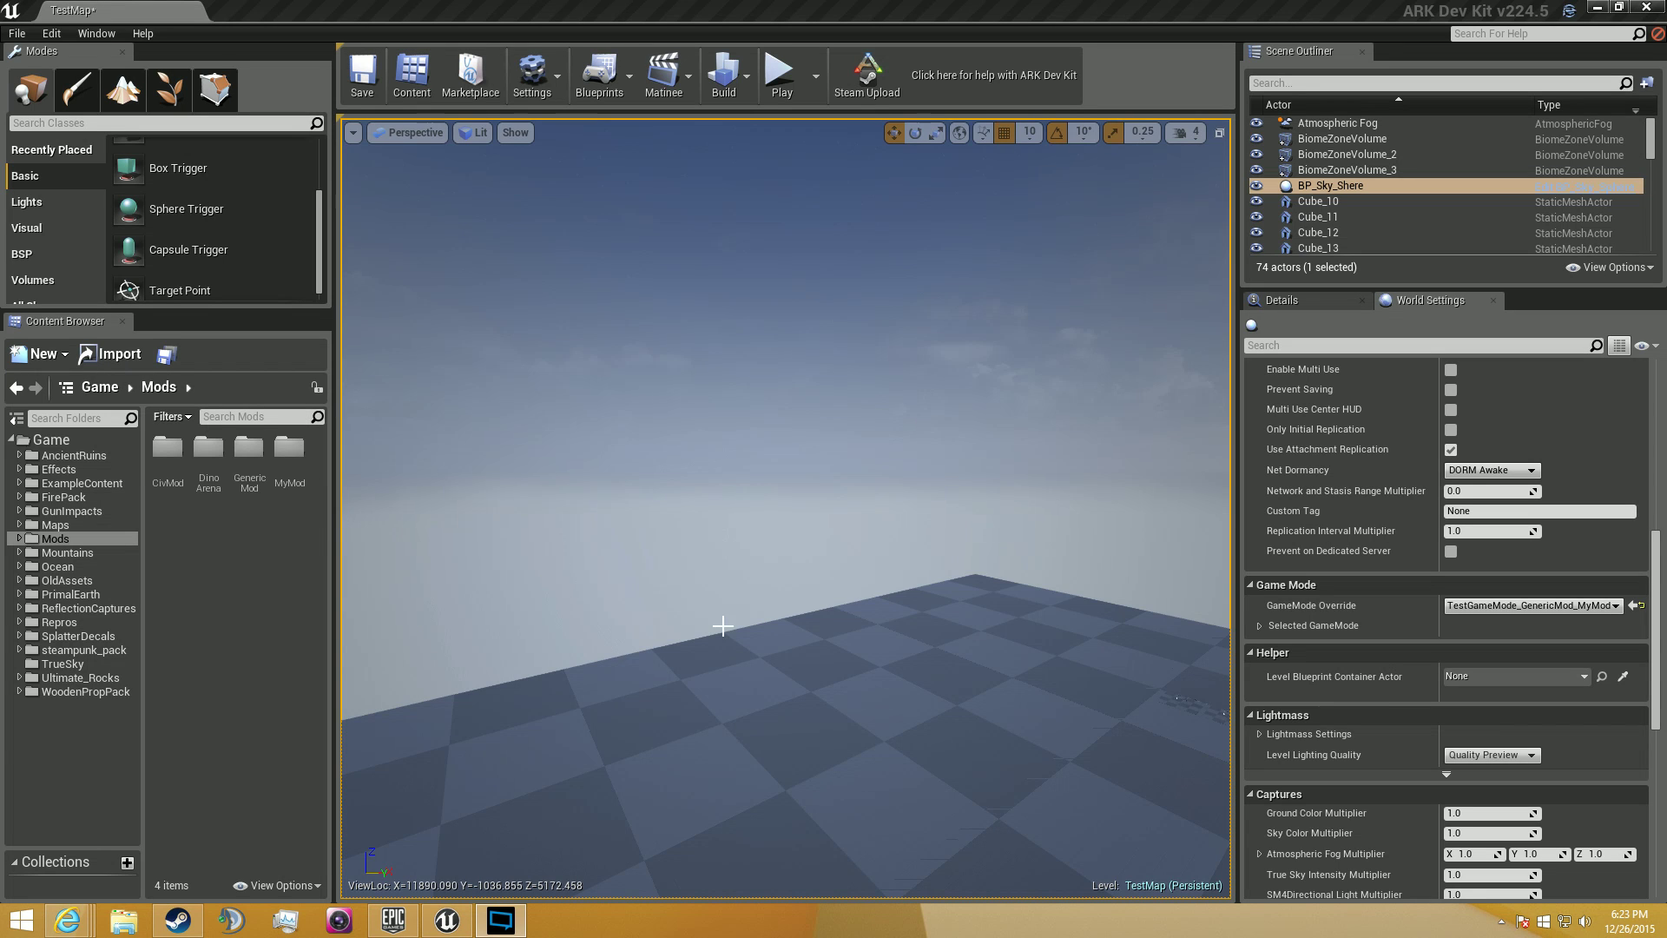
pyautogui.moveTo(722, 625)
pyautogui.mouseDown(button='right')
pyautogui.moveTo(859, 668)
pyautogui.moveTo(811, 617)
pyautogui.moveTo(811, 512)
pyautogui.moveTo(417, 660)
pyautogui.moveTo(347, 651)
pyautogui.moveTo(722, 625)
pyautogui.mouseUp(button='right')
pyautogui.press('w')
pyautogui.press('w')
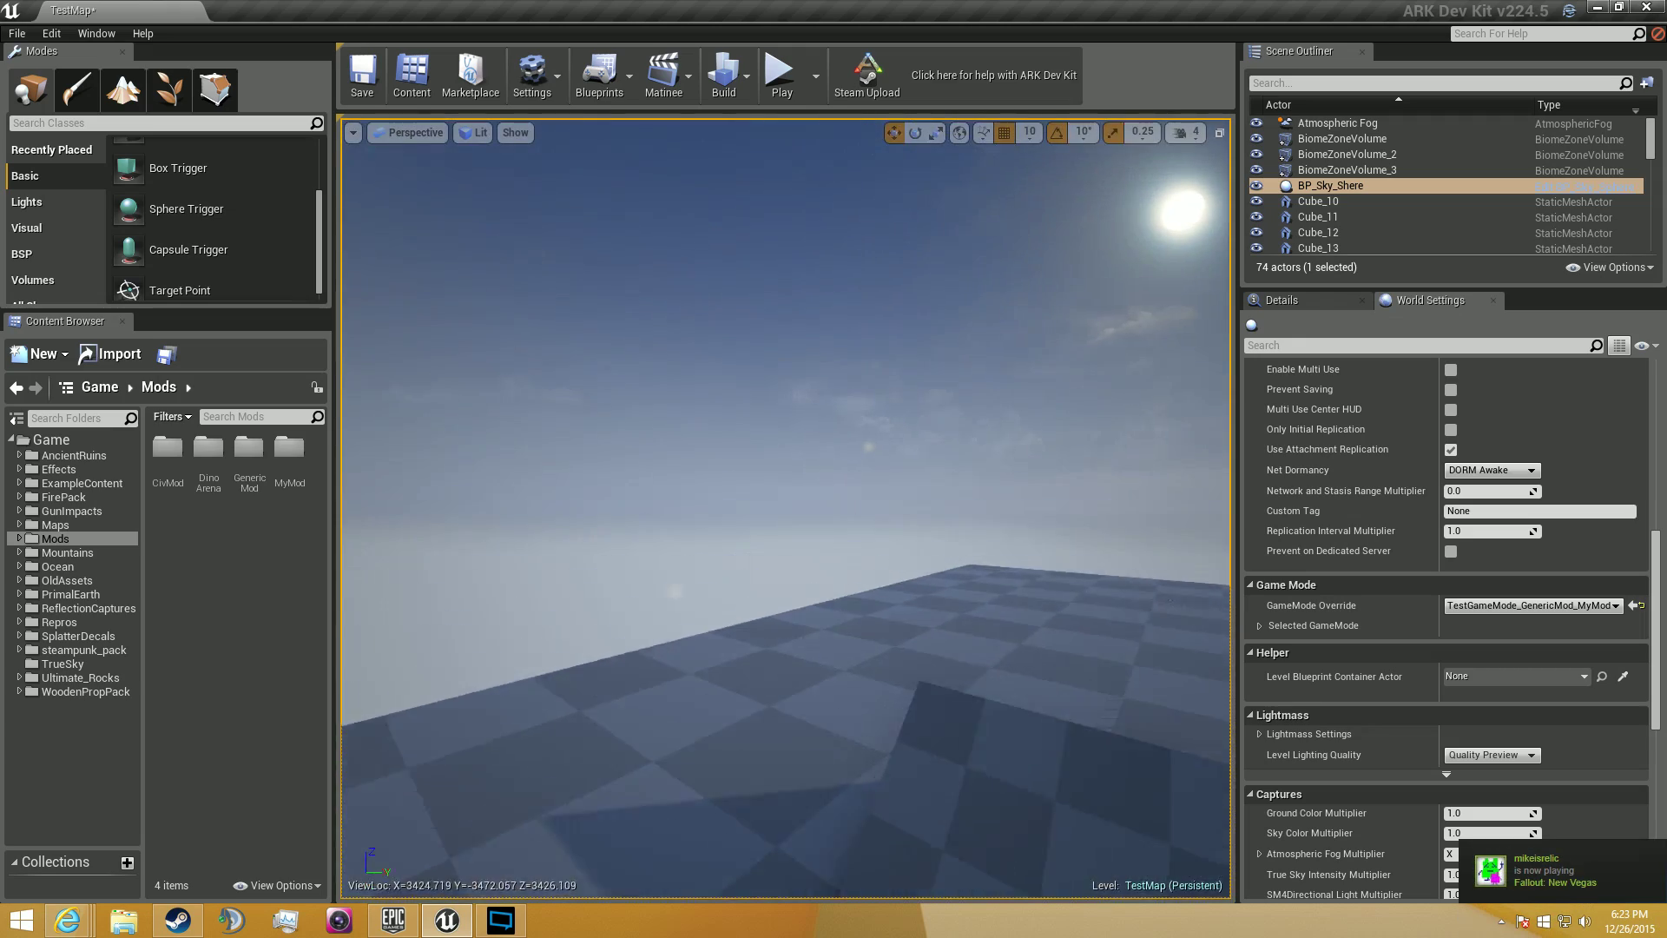
pyautogui.moveTo(957, 396); pyautogui.dragTo(957, 396, button='right')
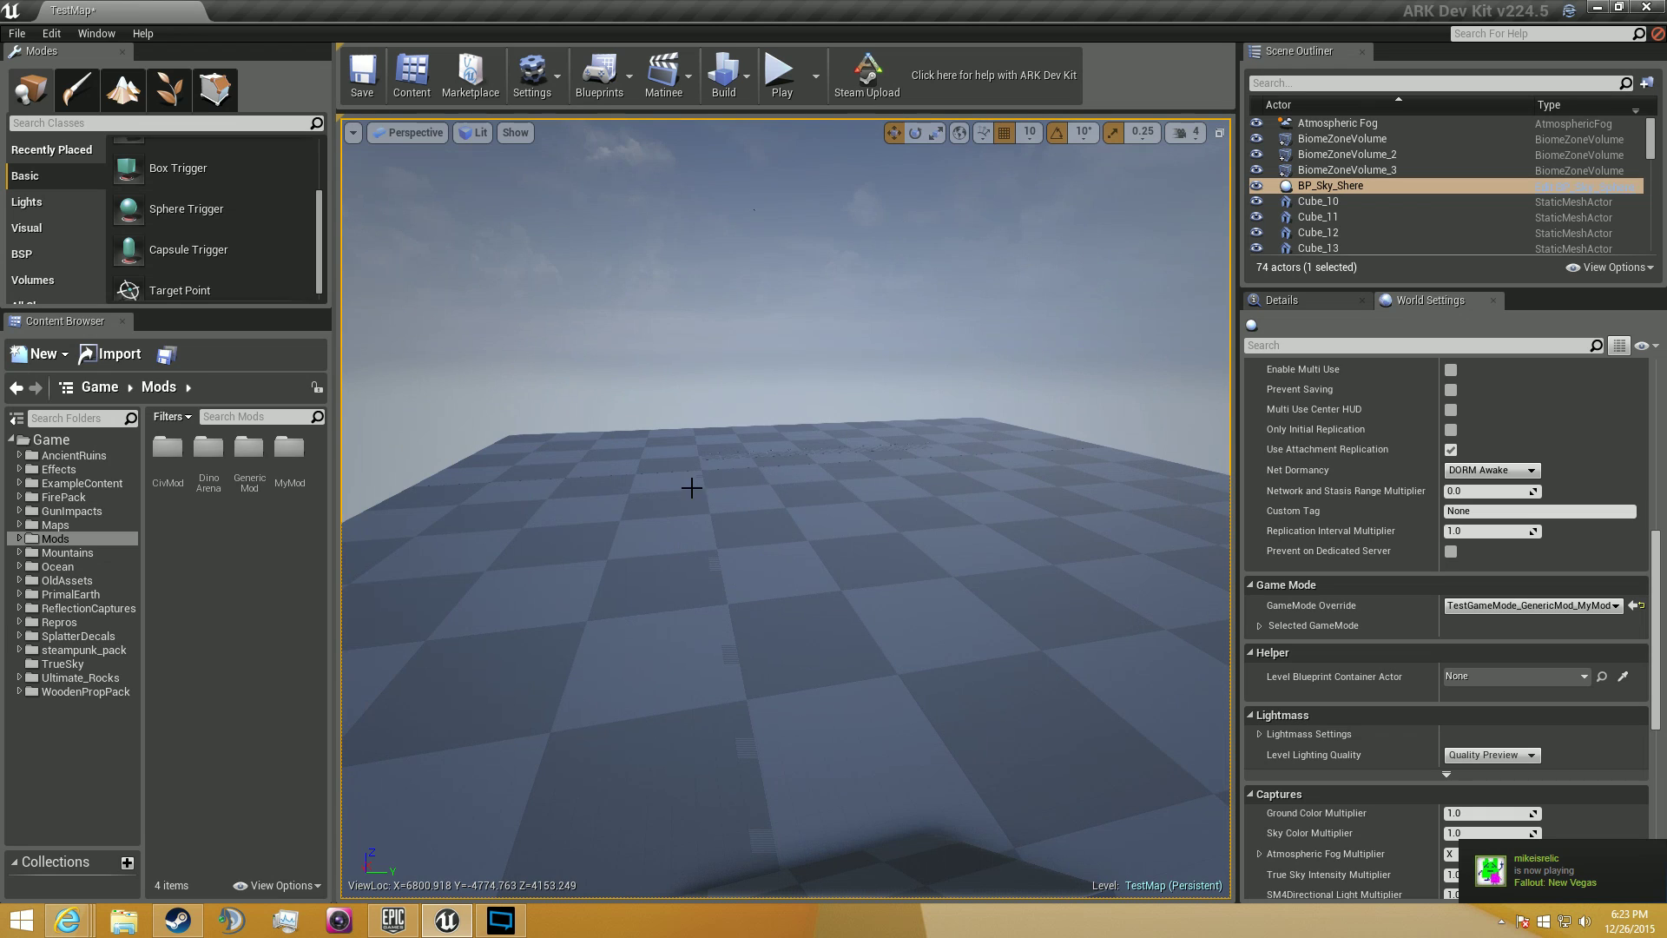
# Close World Settings and show the Content Browser's folder tree at the Game root
pyautogui.click(17, 417)
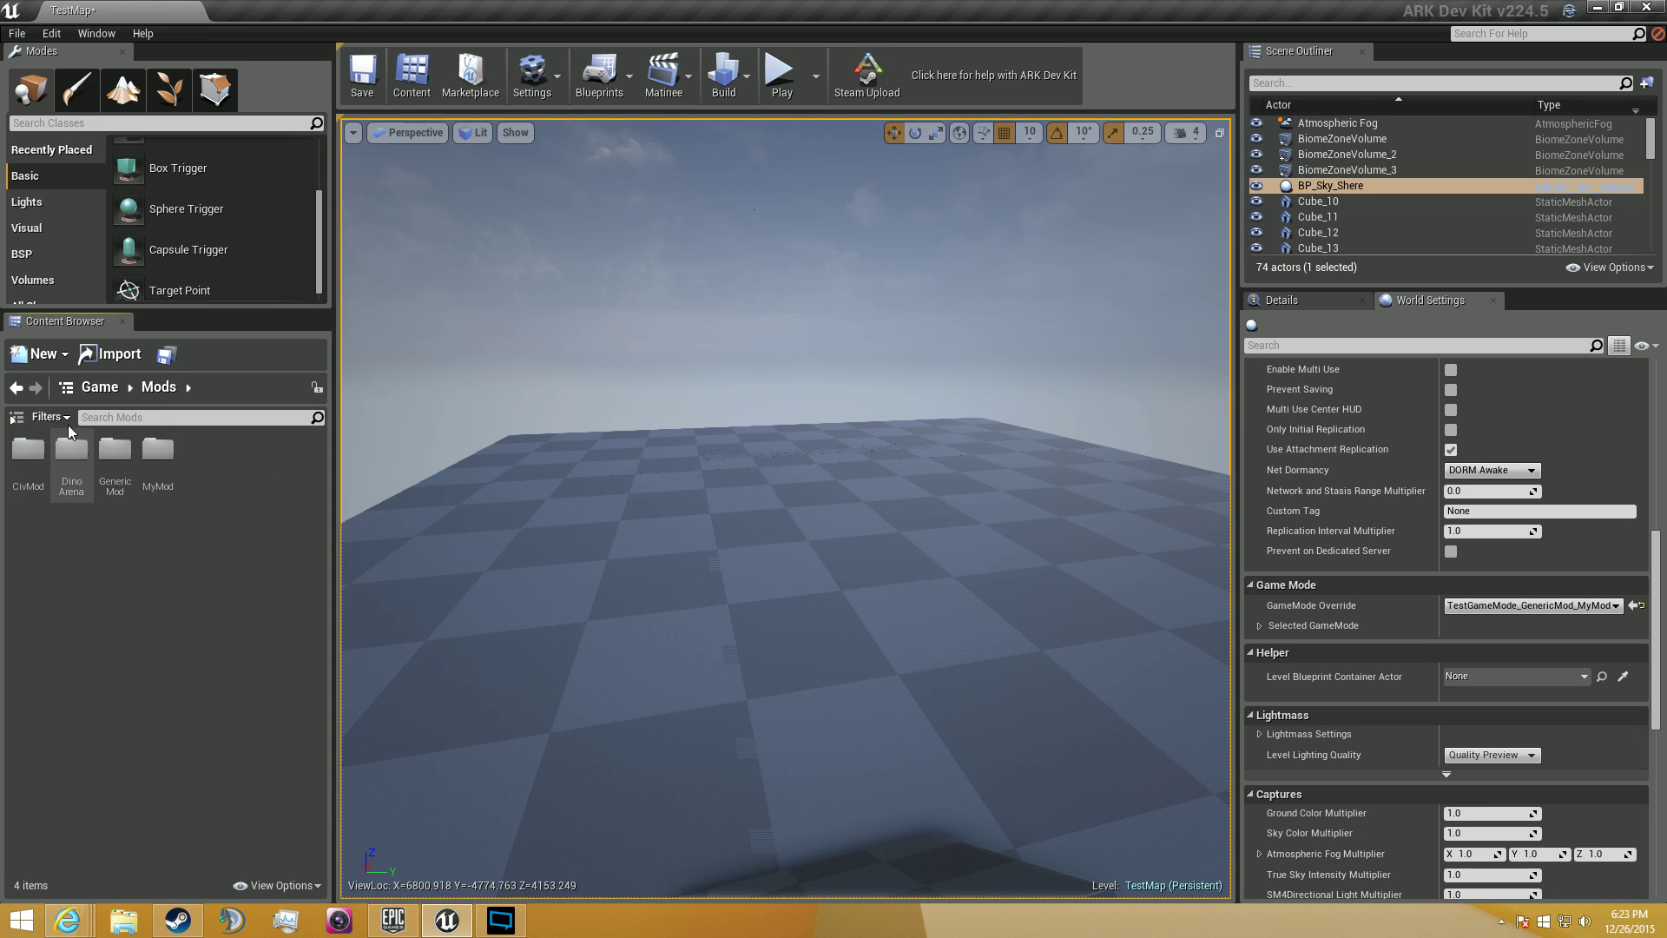
pyautogui.click(99, 387)
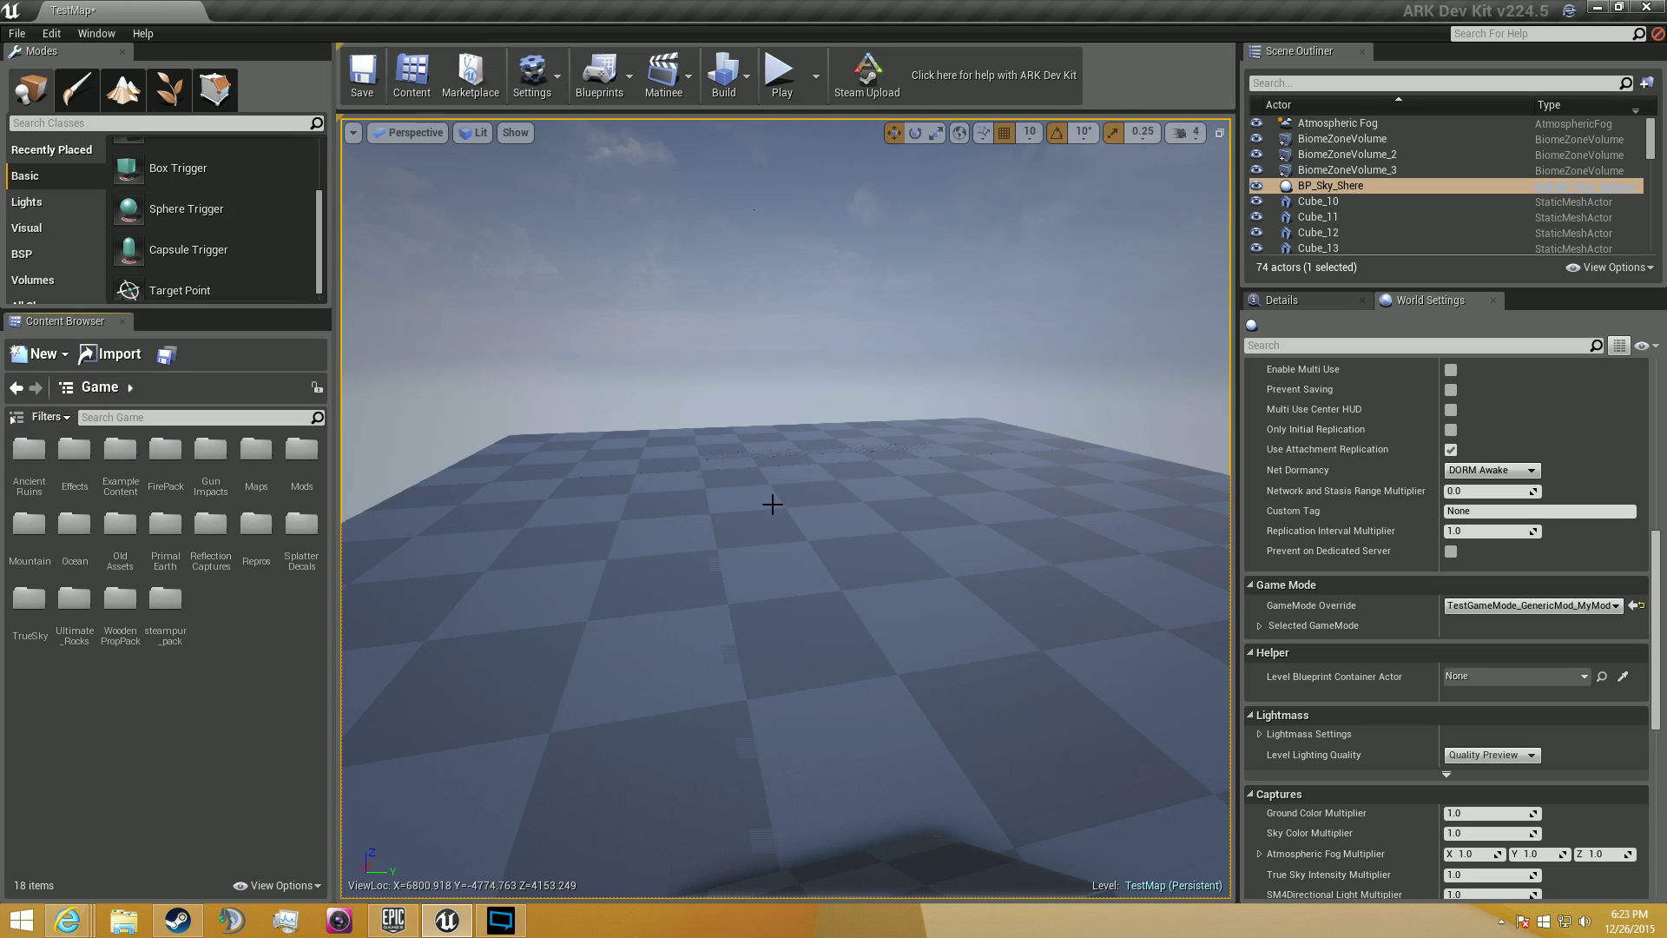
pyautogui.click(1492, 300)
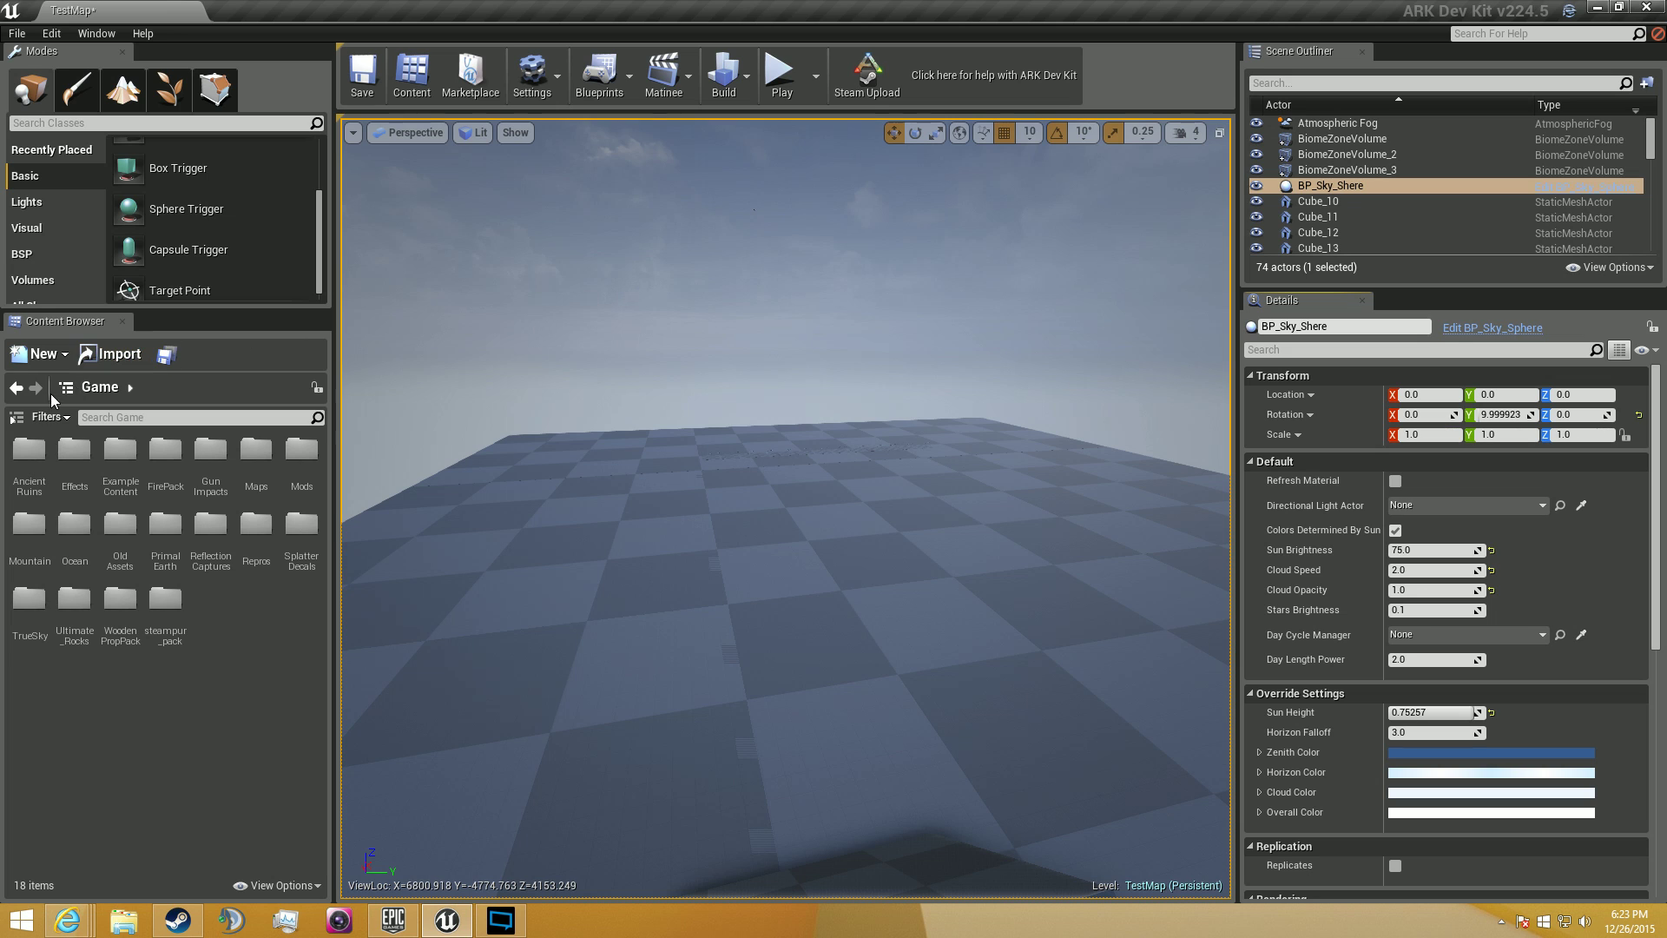
pyautogui.click(17, 416)
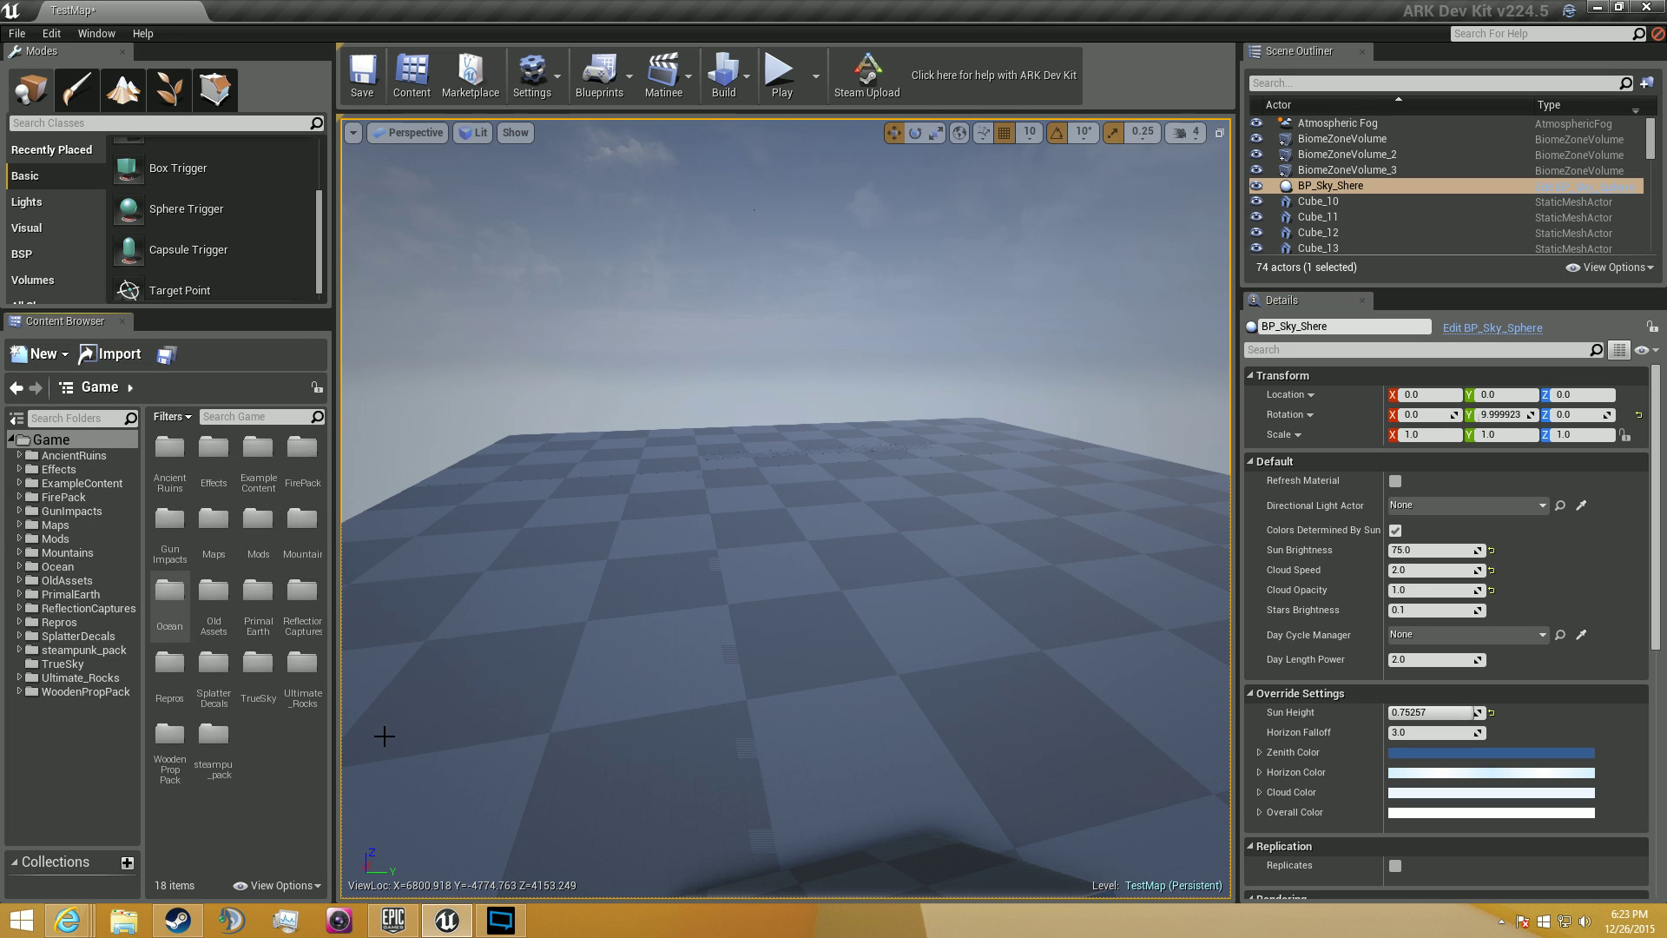
# Create a new sub-folder with the default name inside the Mods folder and delete it again
pyautogui.click(20, 540)
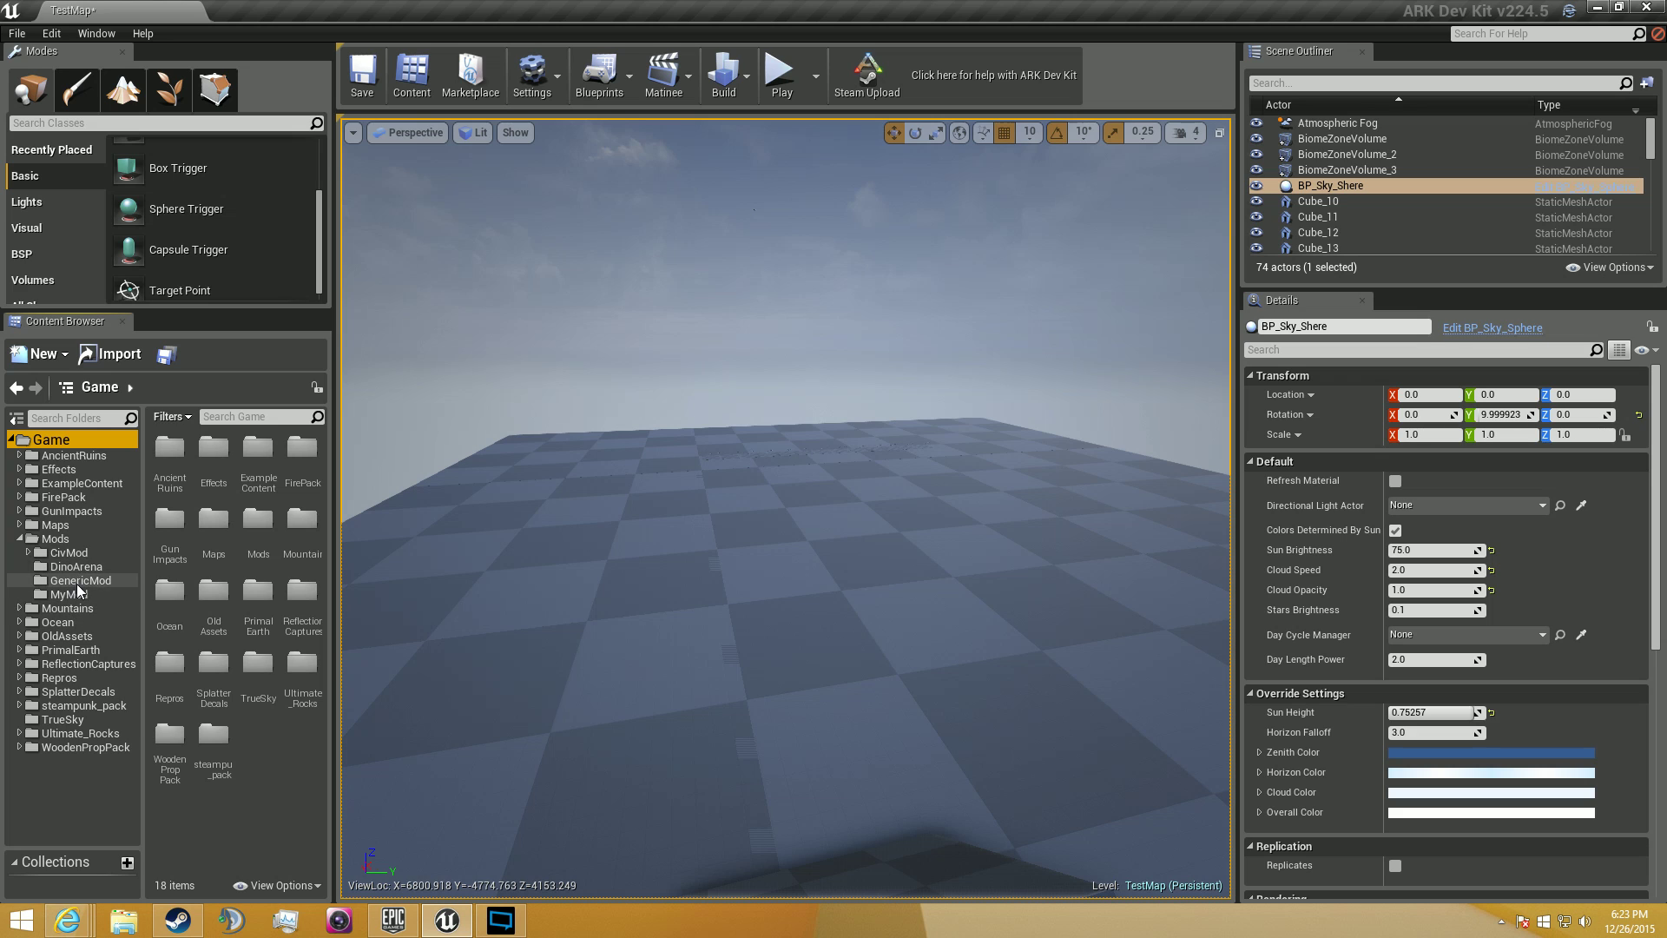
pyautogui.click(54, 539)
pyautogui.rightClick(58, 540)
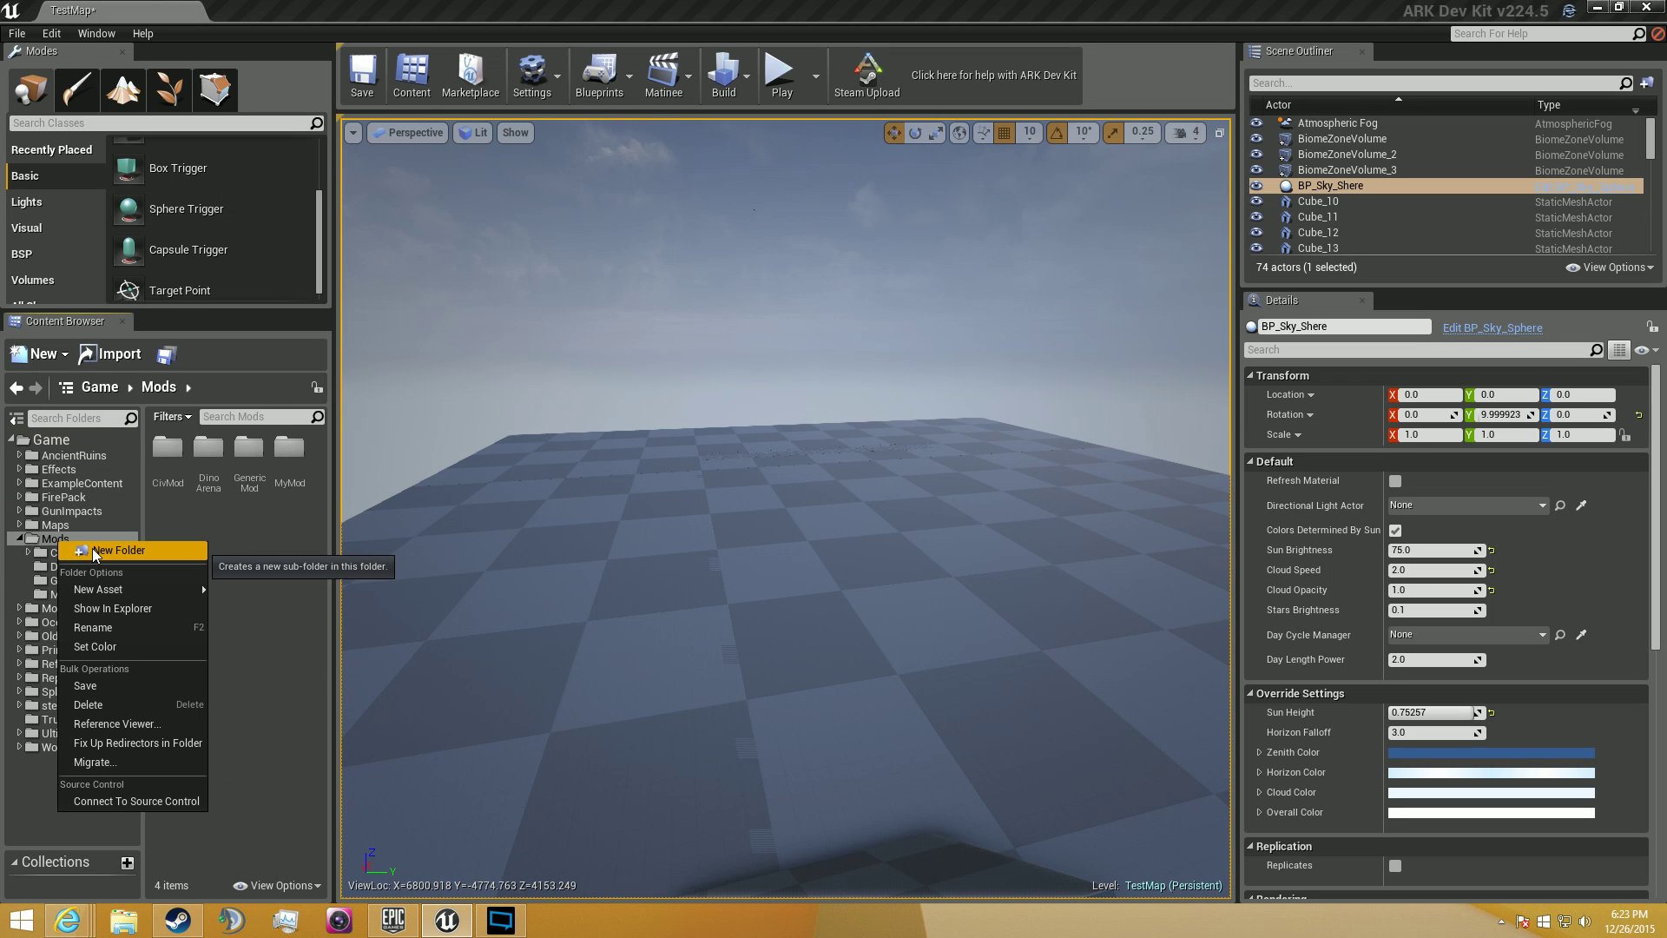
pyautogui.click(97, 550)
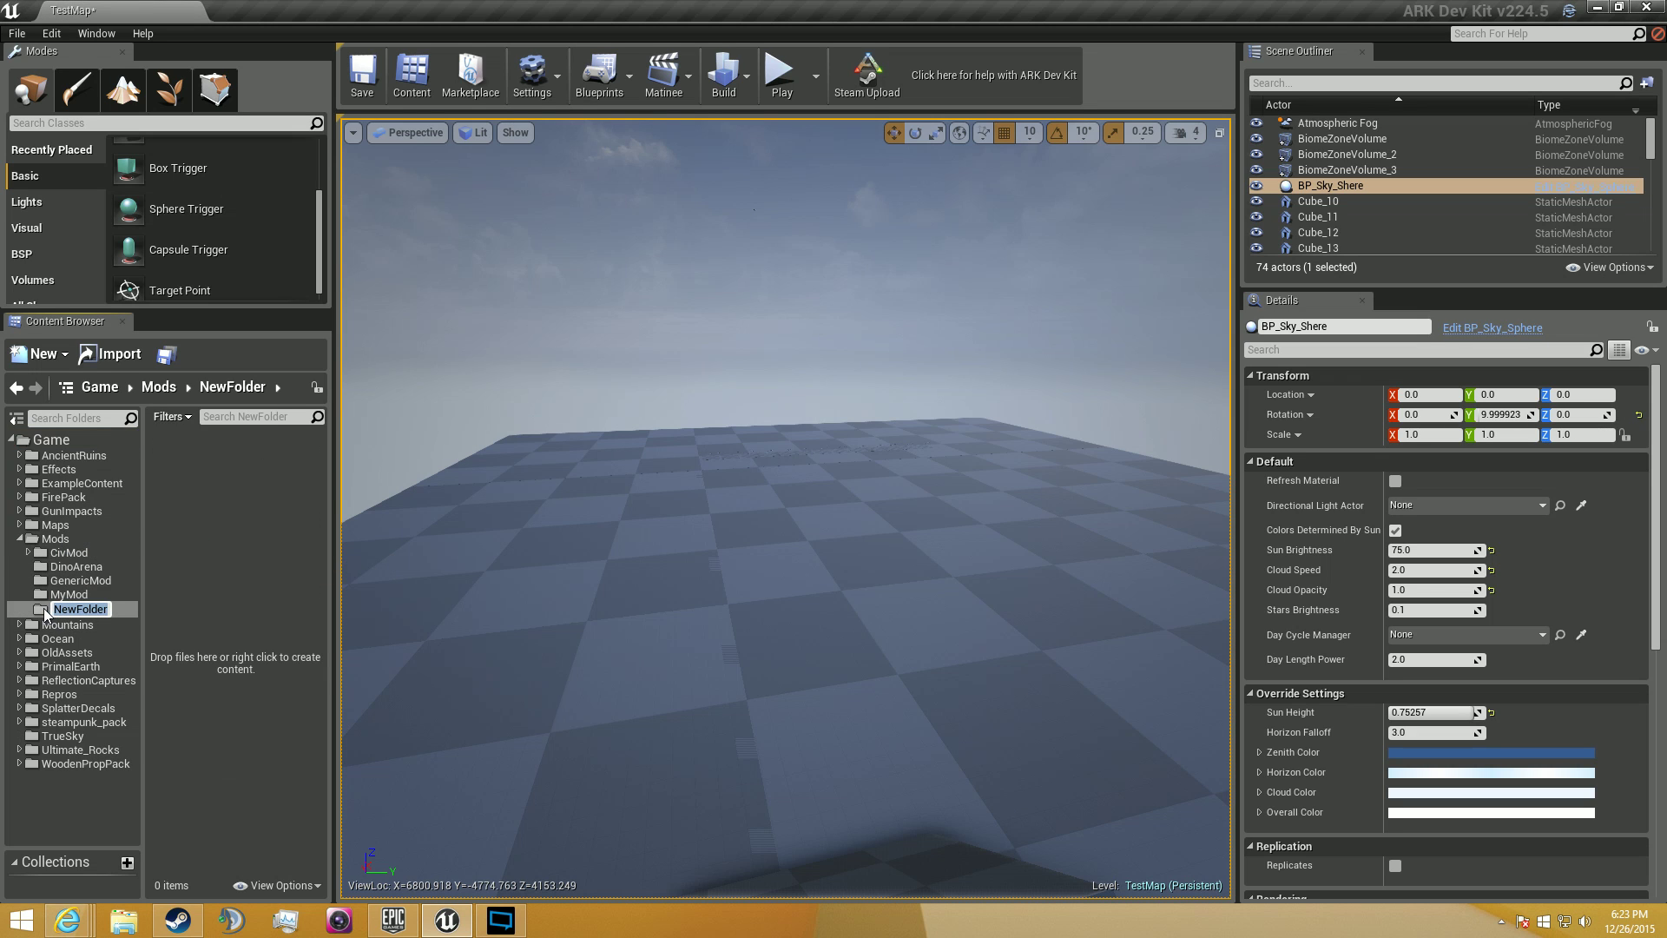
pyautogui.press('Return')
pyautogui.press('Delete')
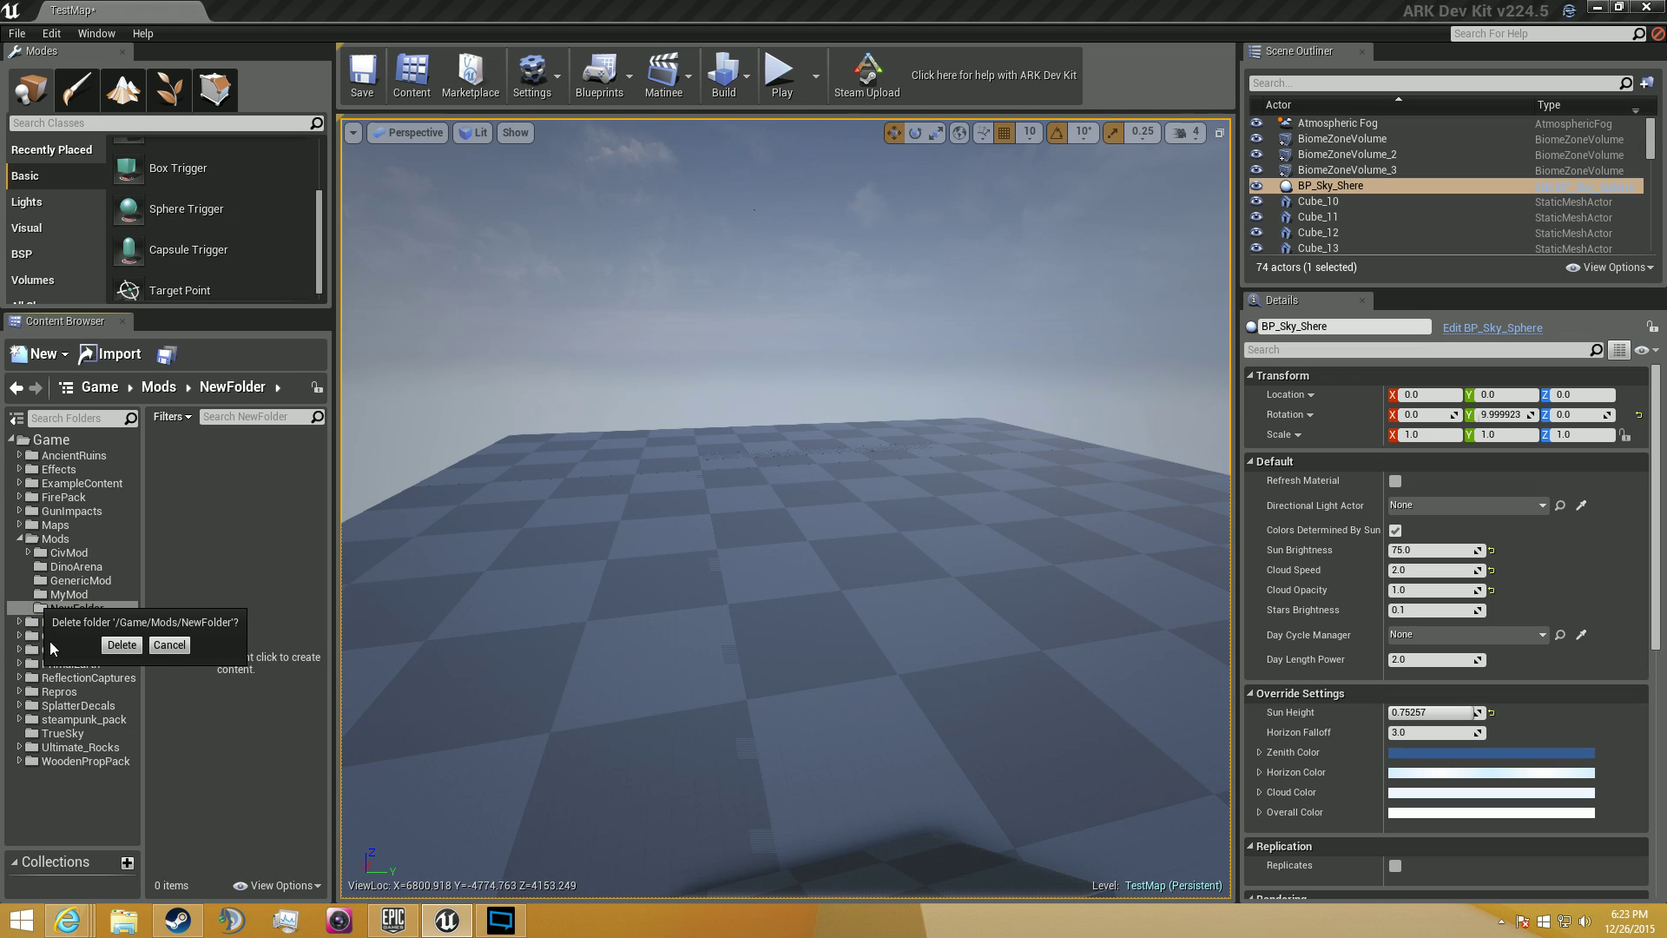
pyautogui.click(120, 645)
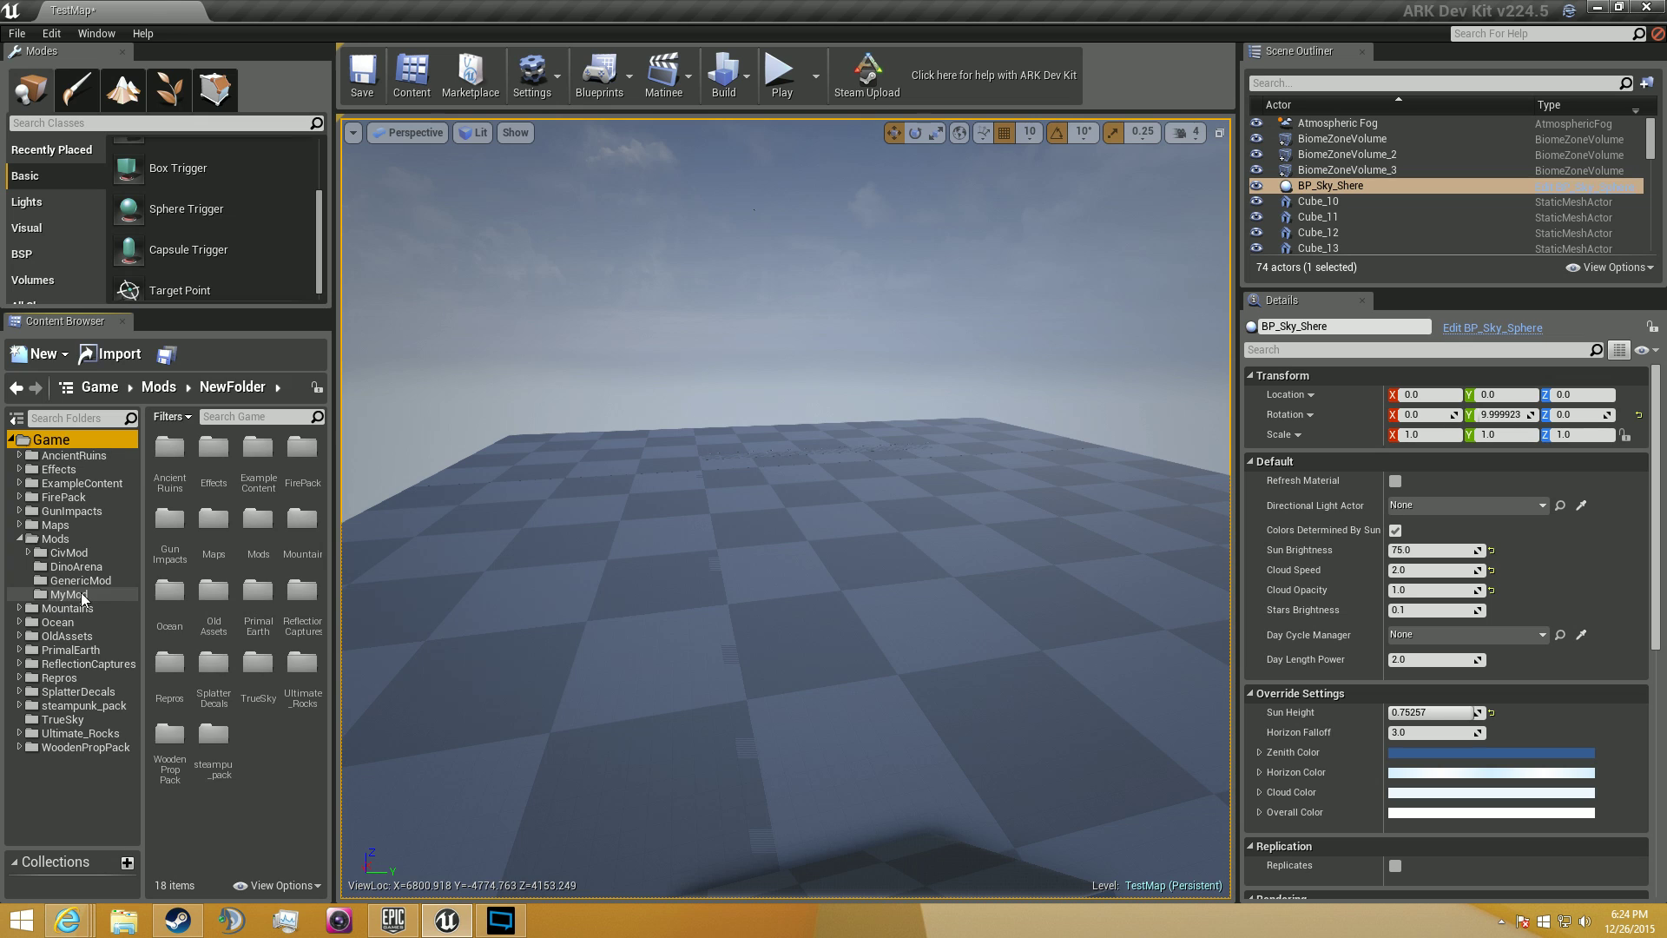
# Try to copy the GenericMod level from the GenericMod folder into the MyMod folder
pyautogui.click(69, 594)
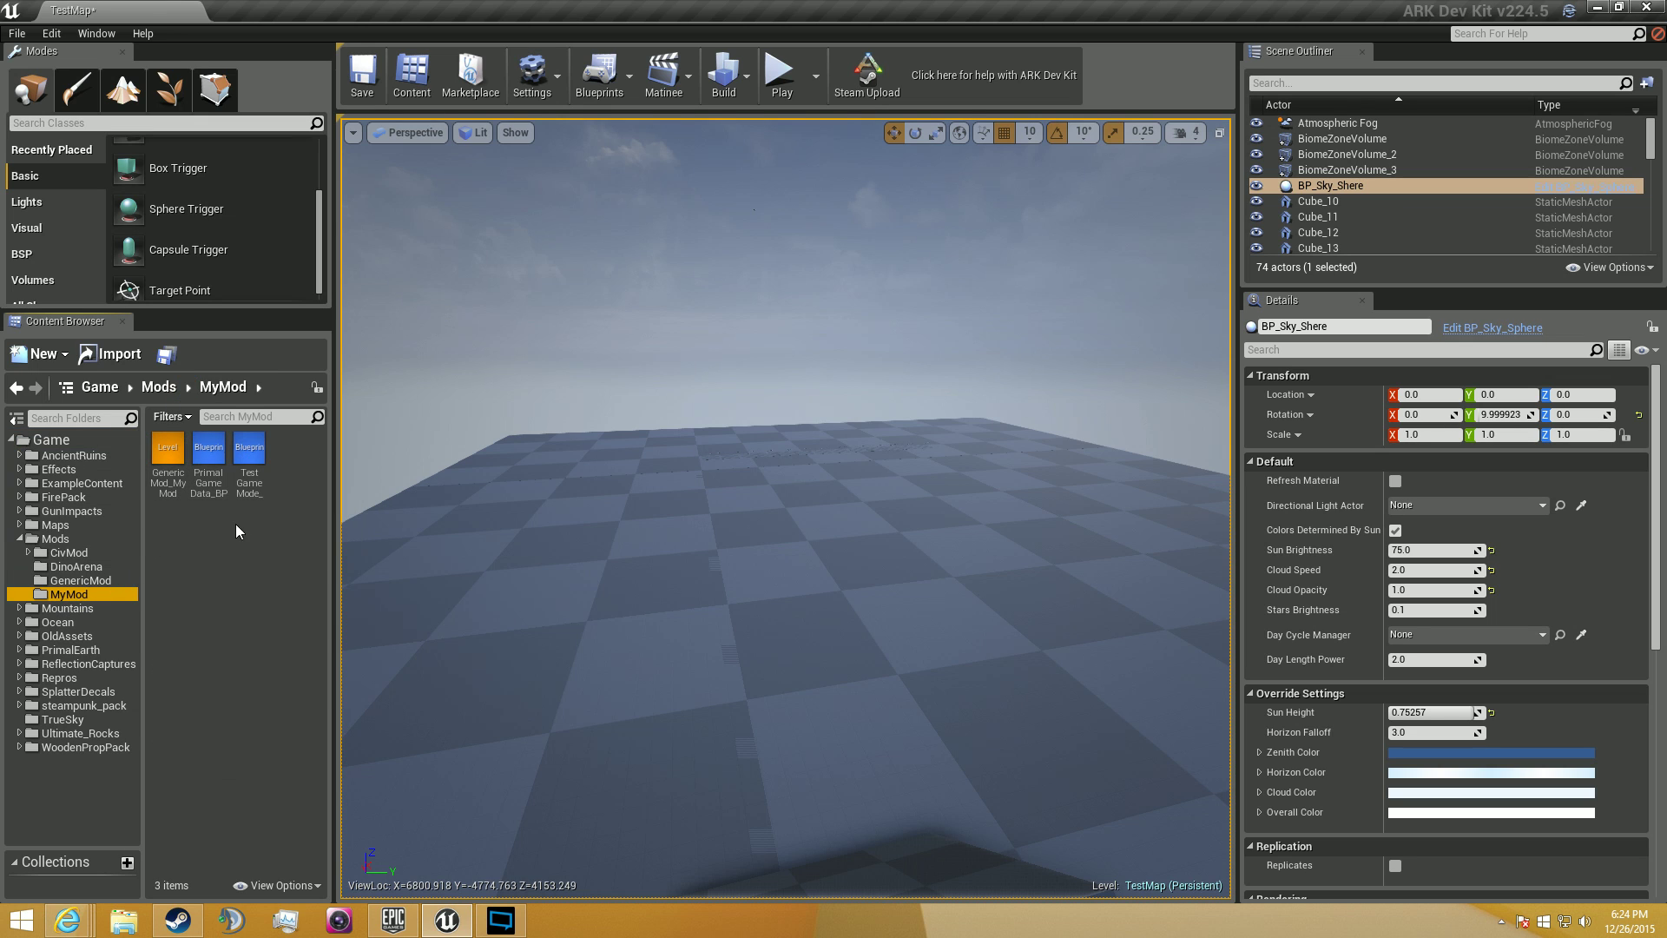
pyautogui.click(52, 581)
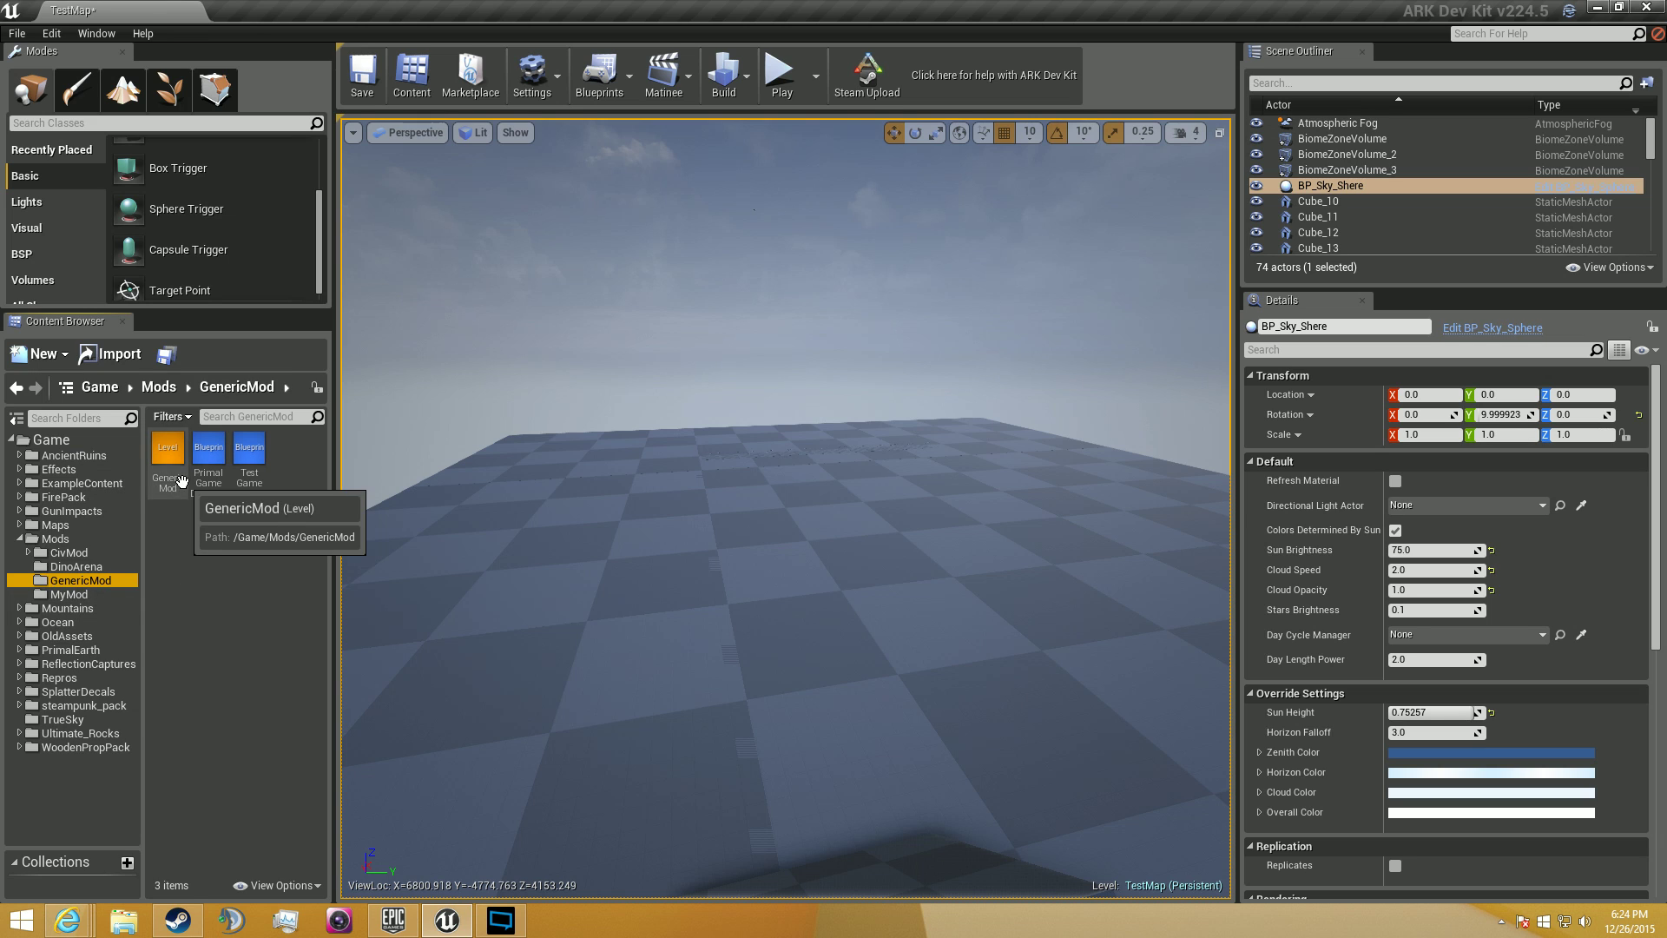
pyautogui.click(169, 471)
pyautogui.moveTo(171, 476); pyautogui.dragTo(95, 598)
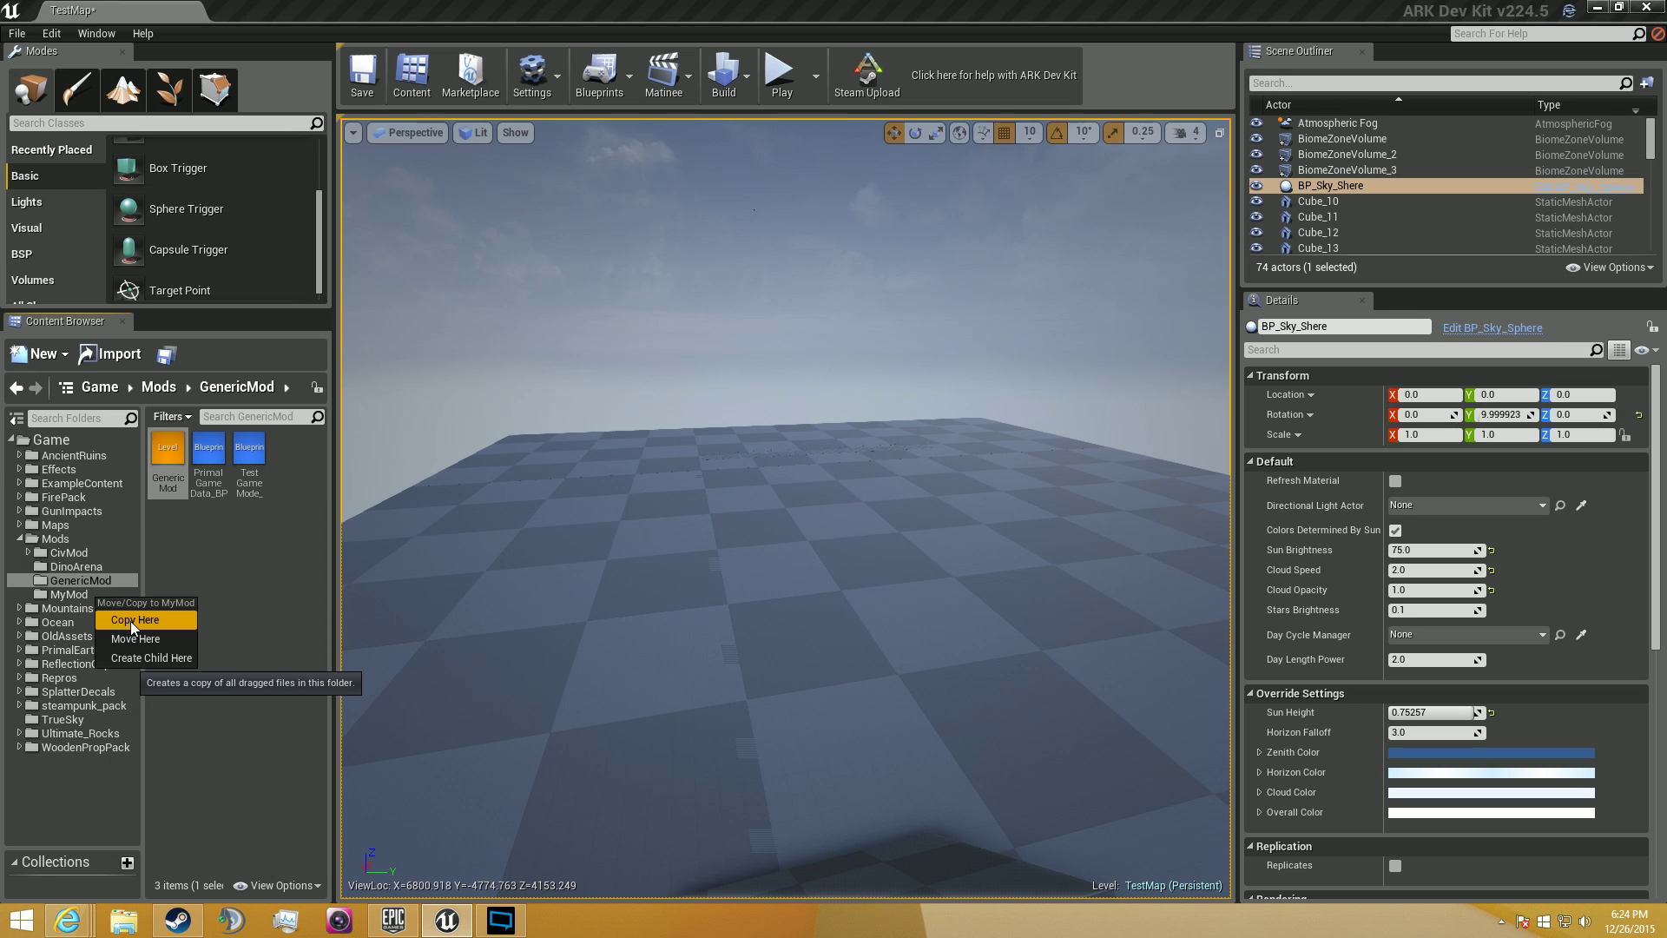
pyautogui.click(132, 621)
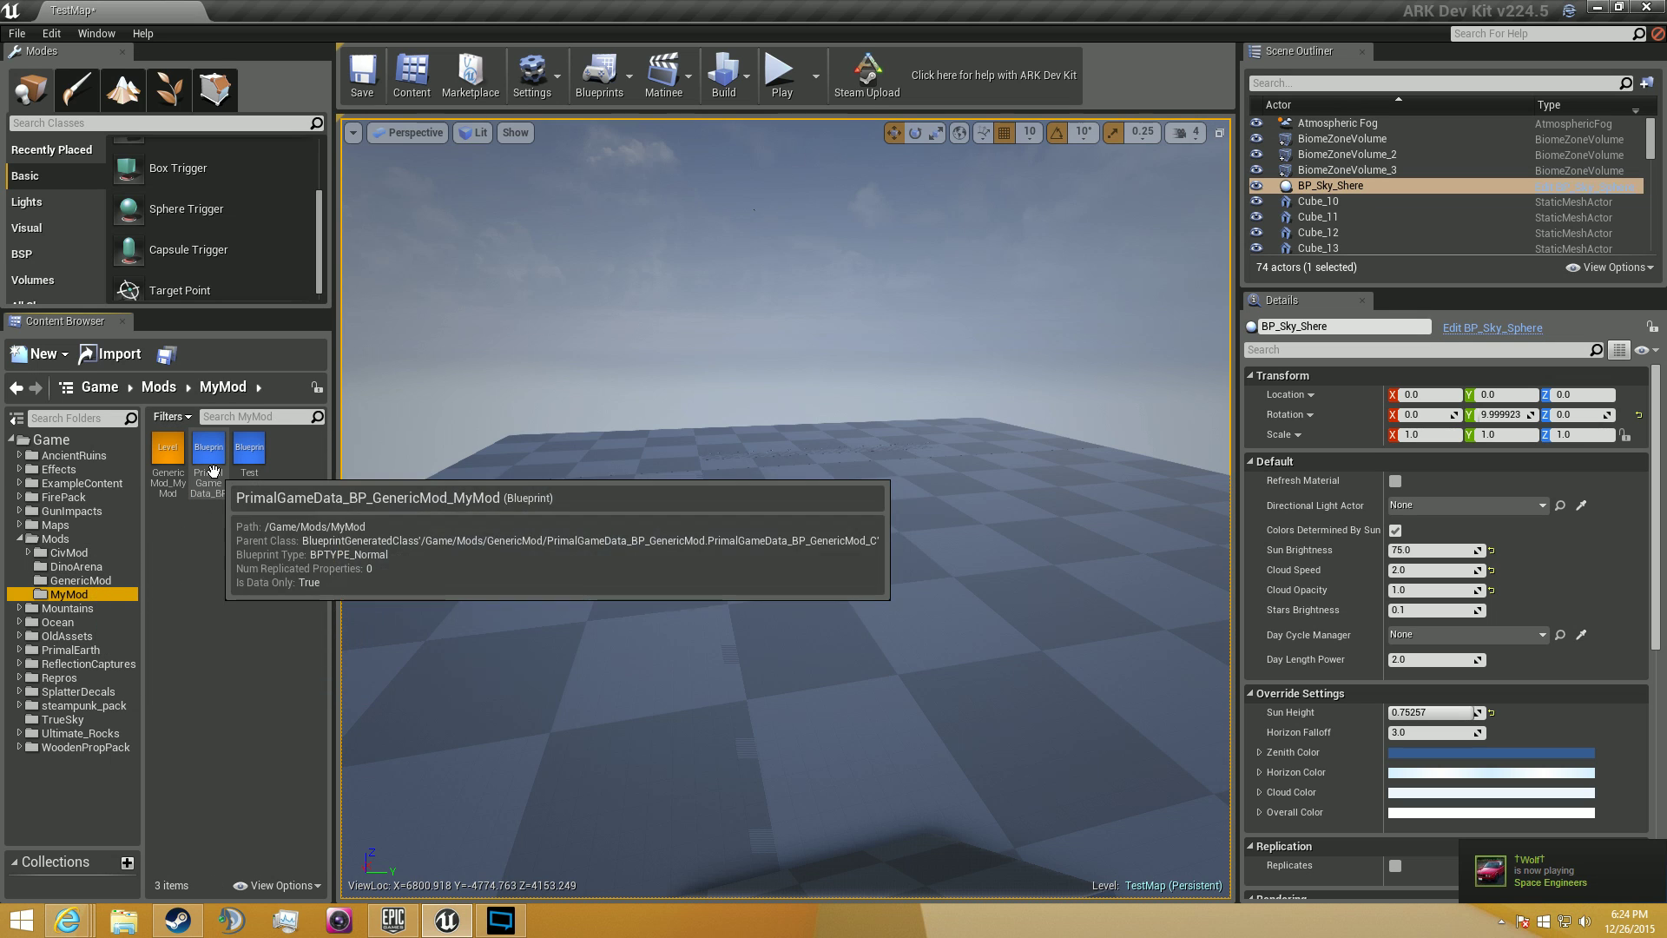
# Try to copy the primal game data and test game mode blueprints from GenericMod into MyMod
pyautogui.click(80, 580)
pyautogui.click(209, 473)
pyautogui.keyDown('ctrl'); pyautogui.click(235, 474); pyautogui.keyUp('ctrl')
pyautogui.moveTo(234, 473); pyautogui.dragTo(103, 596)
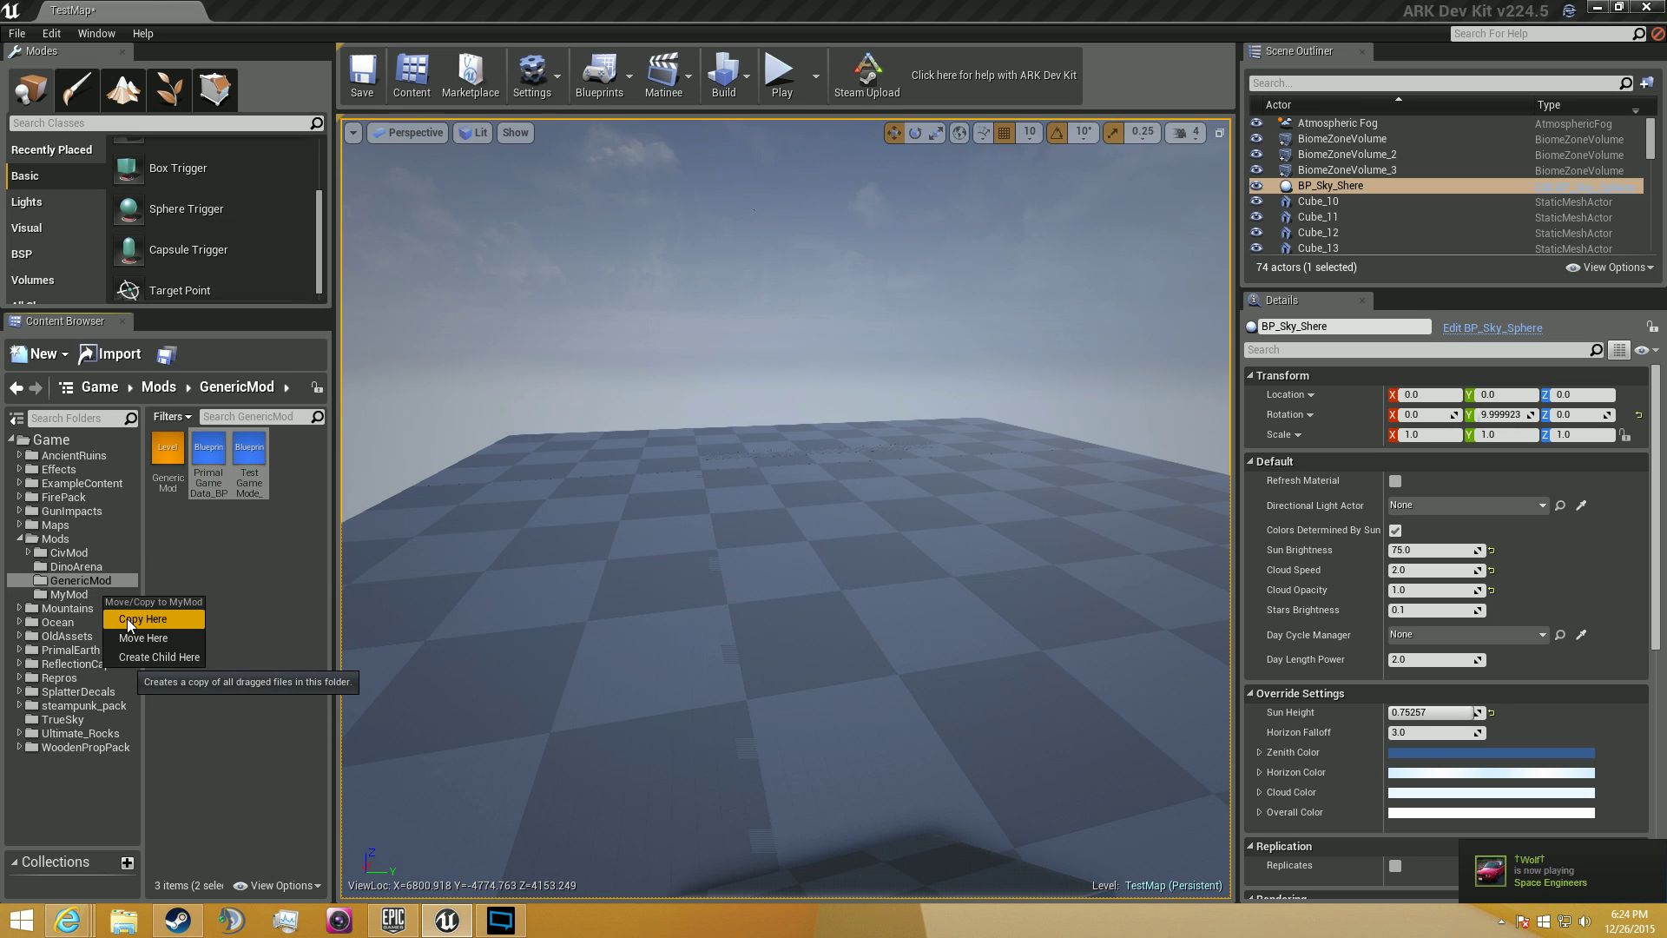
pyautogui.click(247, 549)
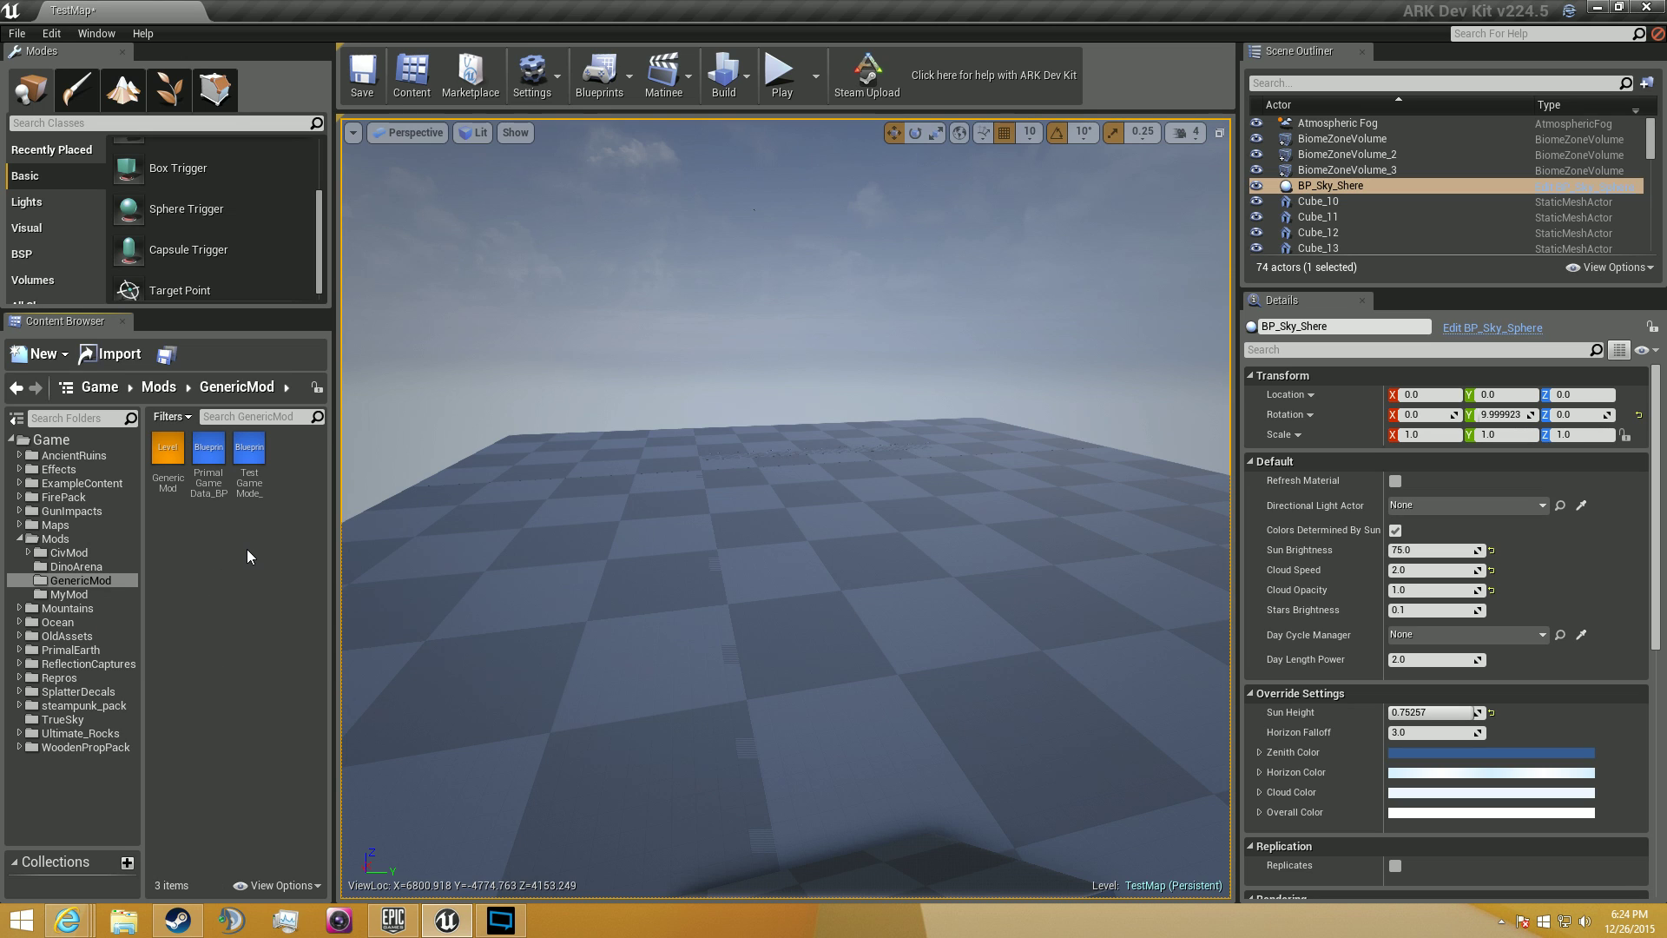
pyautogui.moveTo(222, 478)
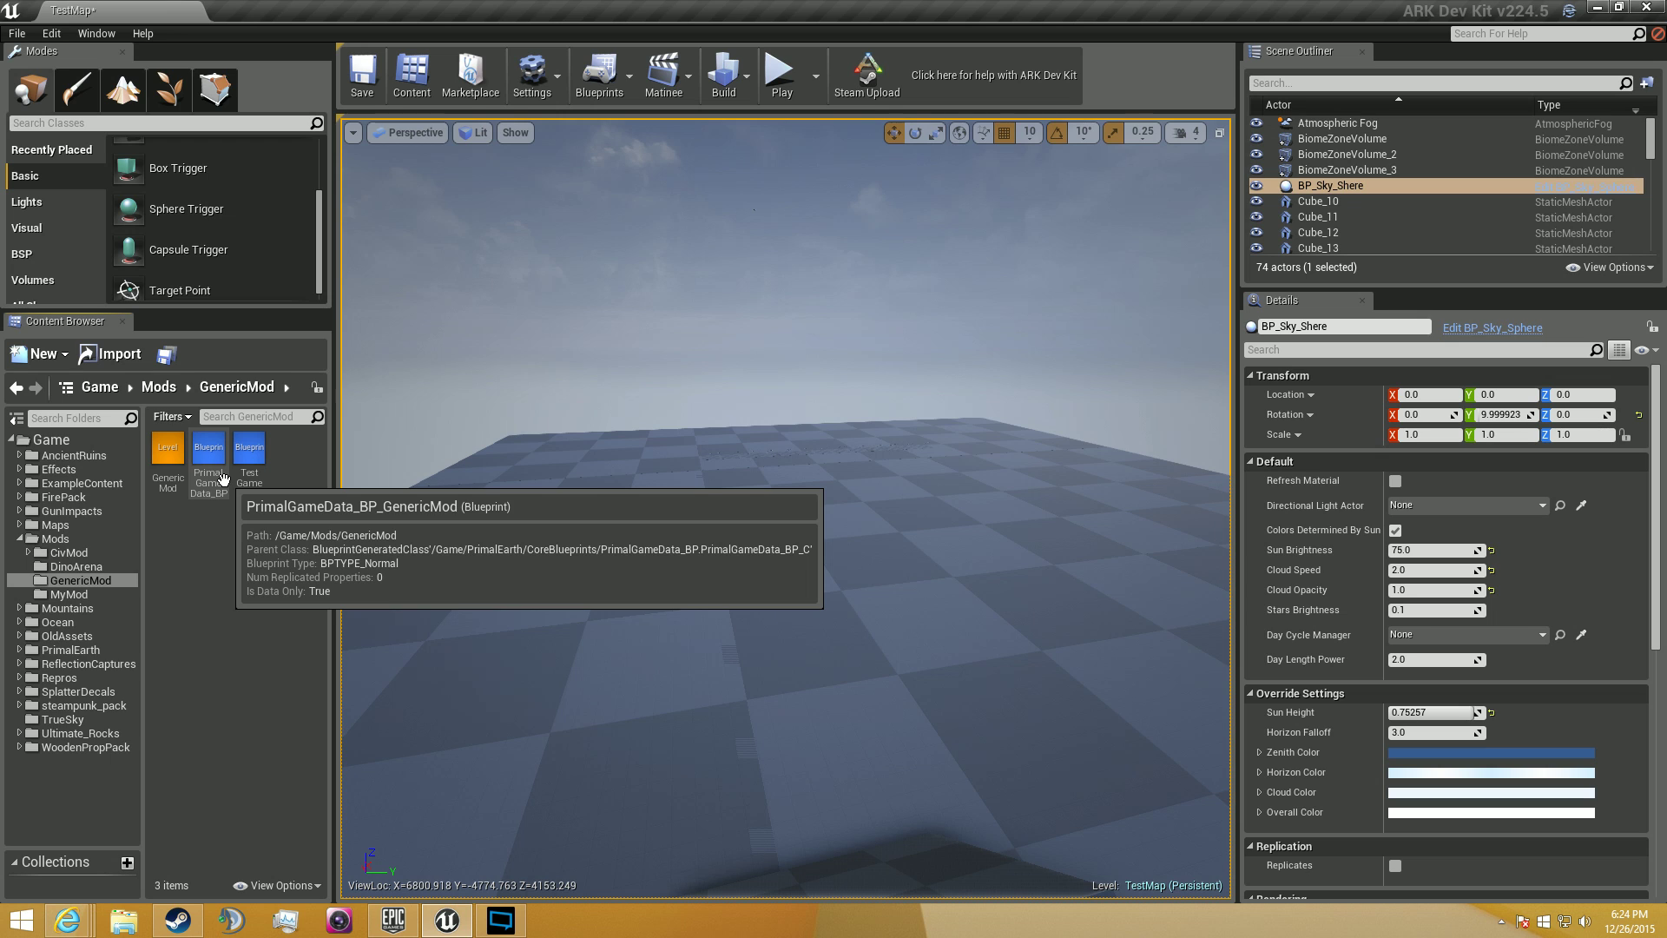
# Expand the Mods folder and display the contents of MyMod
pyautogui.click(20, 540)
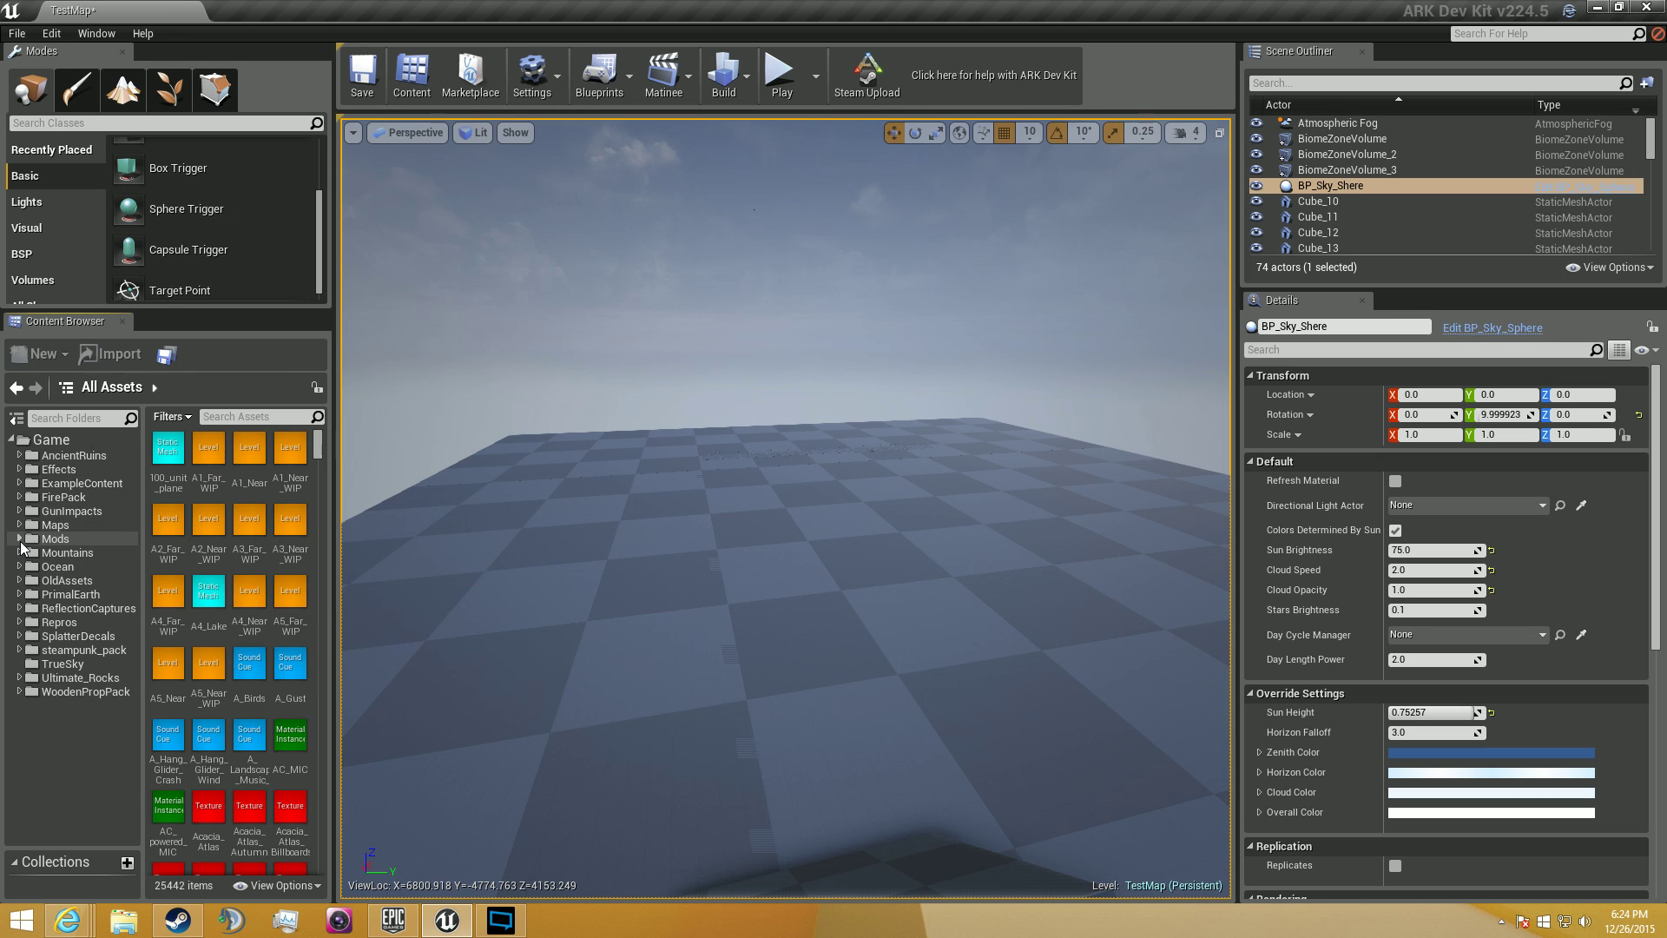
pyautogui.click(20, 540)
pyautogui.click(69, 593)
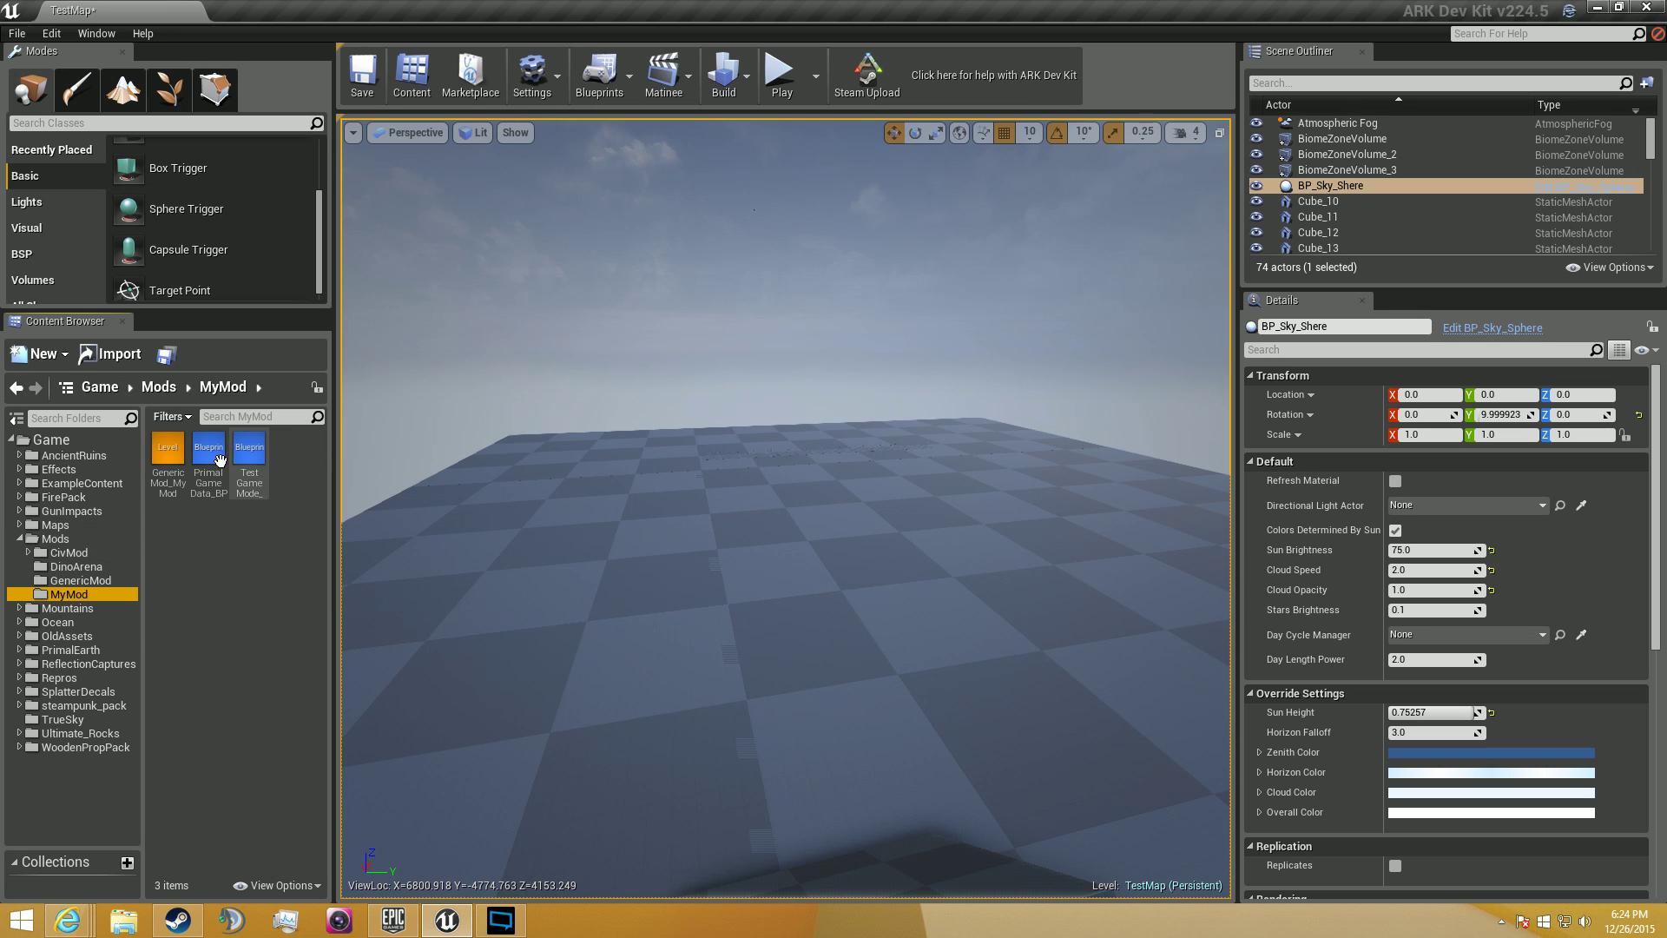
# Try to open the GenericMod_MyMod level without saving any content, and try renaming the level to MyMod
pyautogui.doubleClick(168, 479)
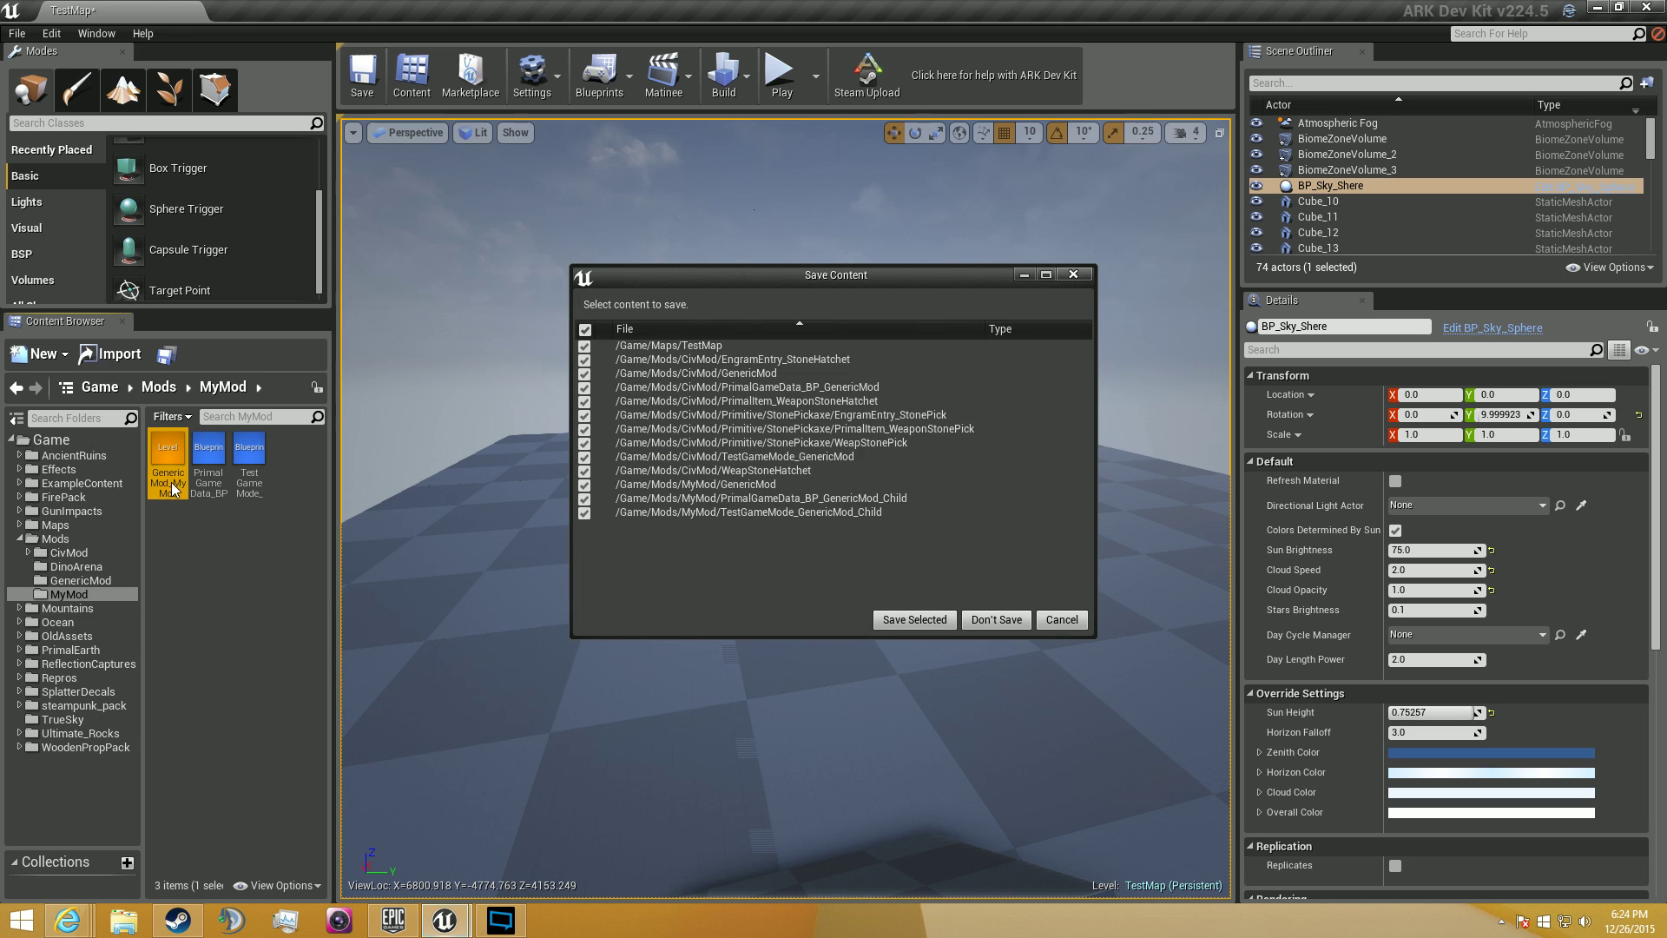
pyautogui.click(1052, 621)
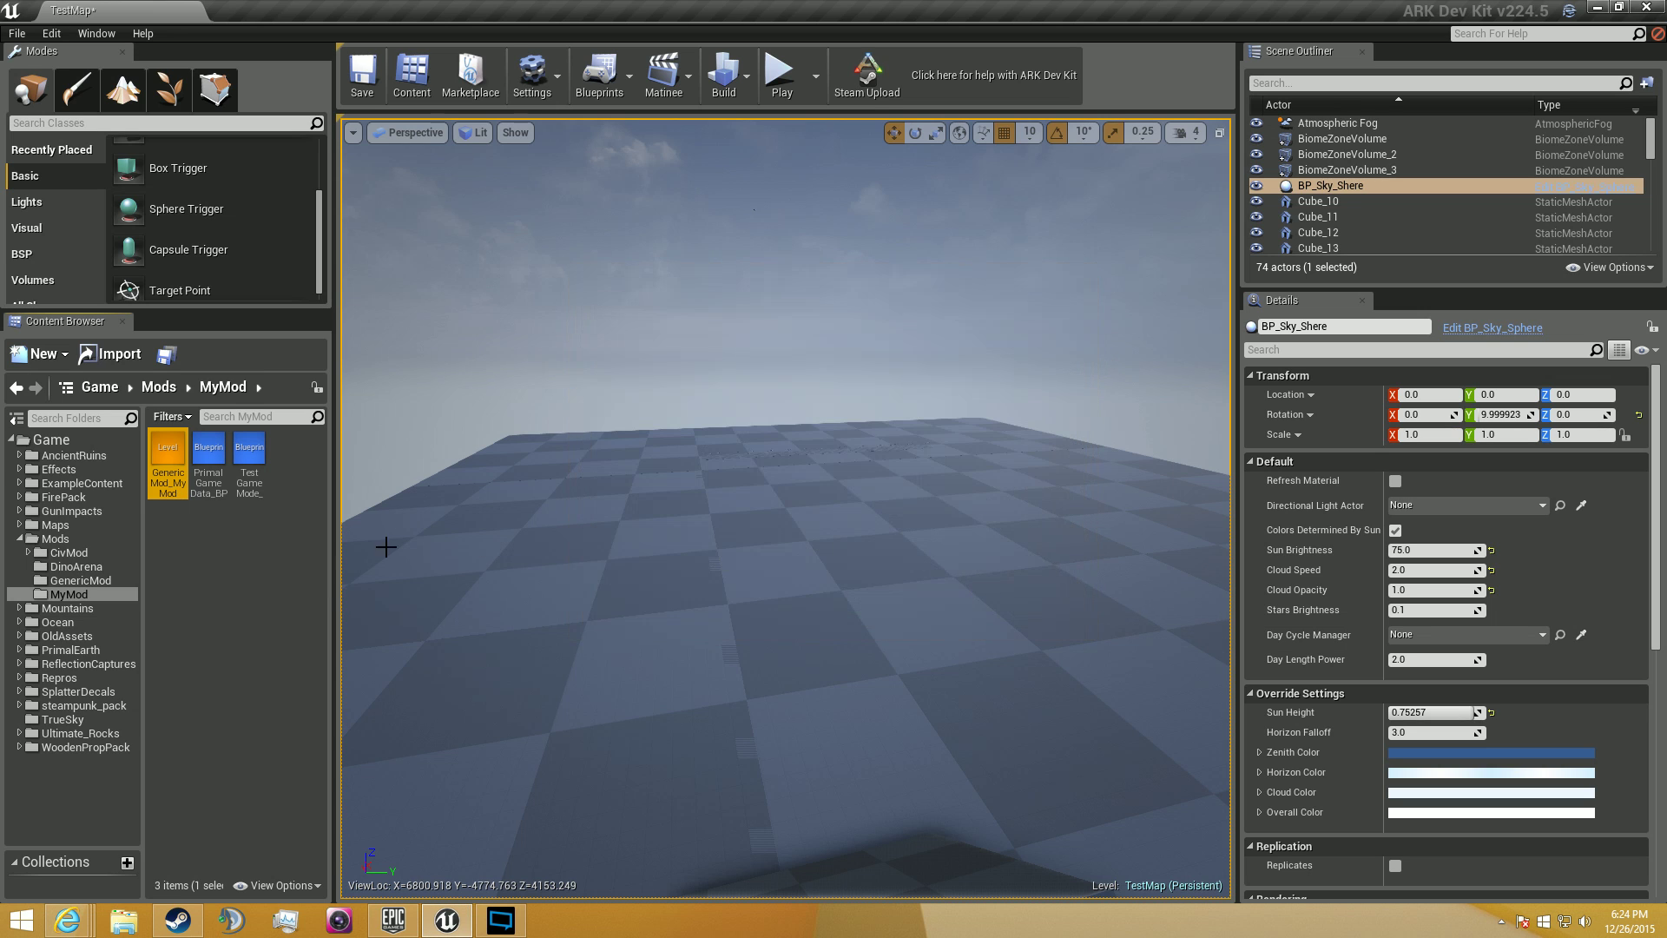
pyautogui.rightClick(168, 486)
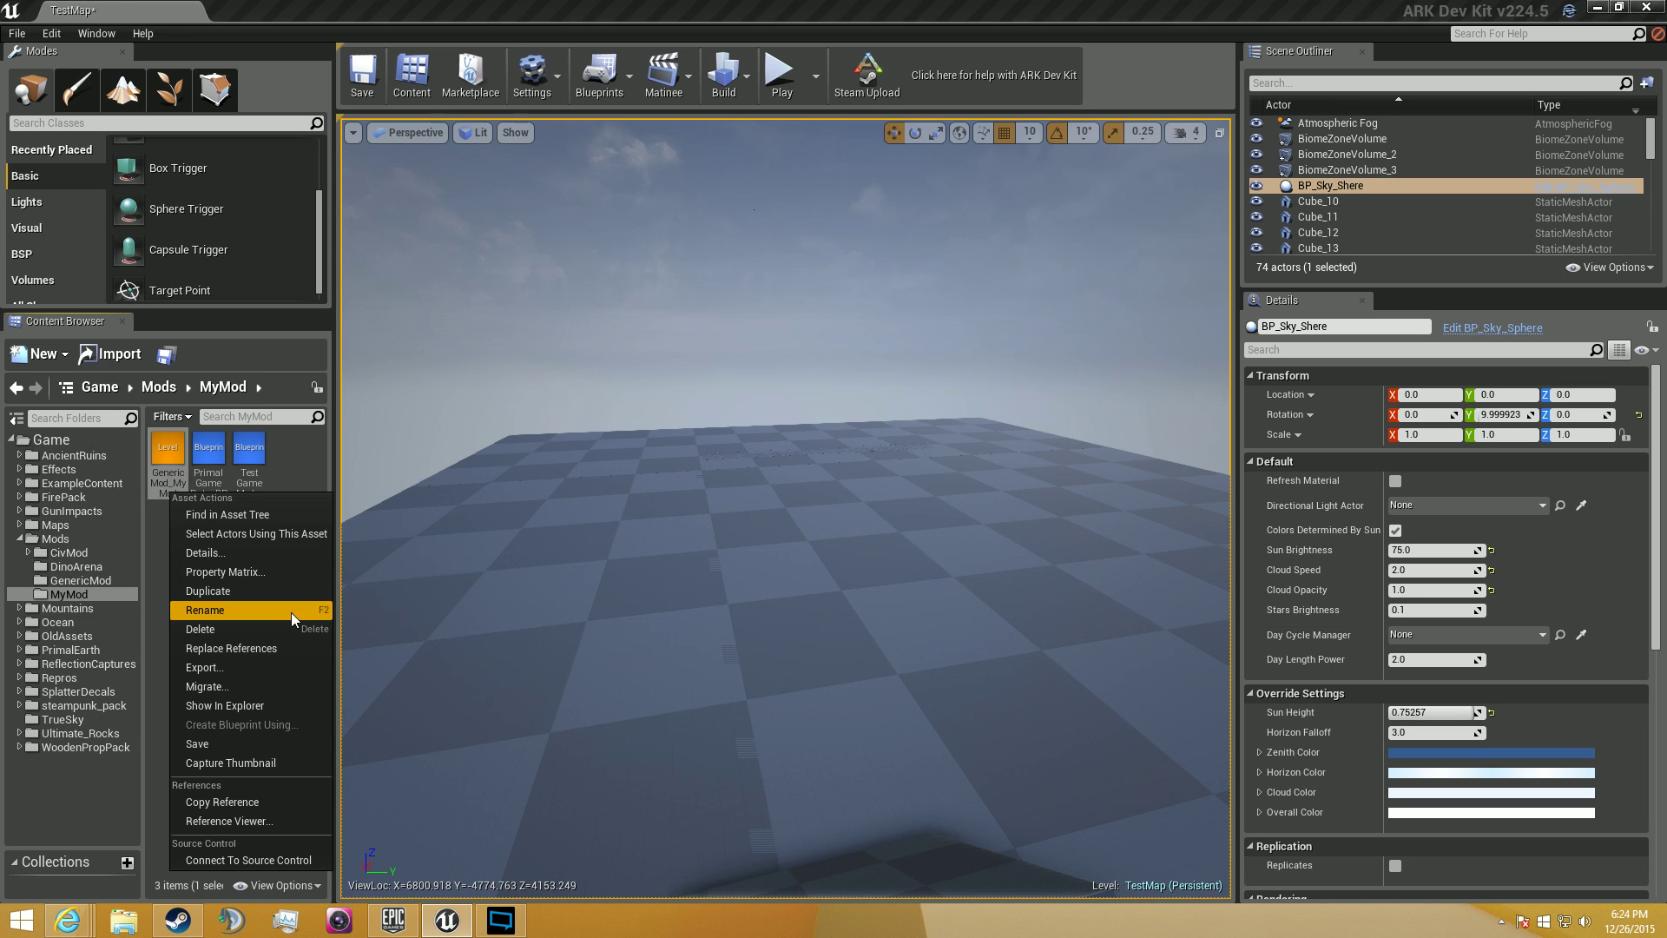
pyautogui.click(204, 609)
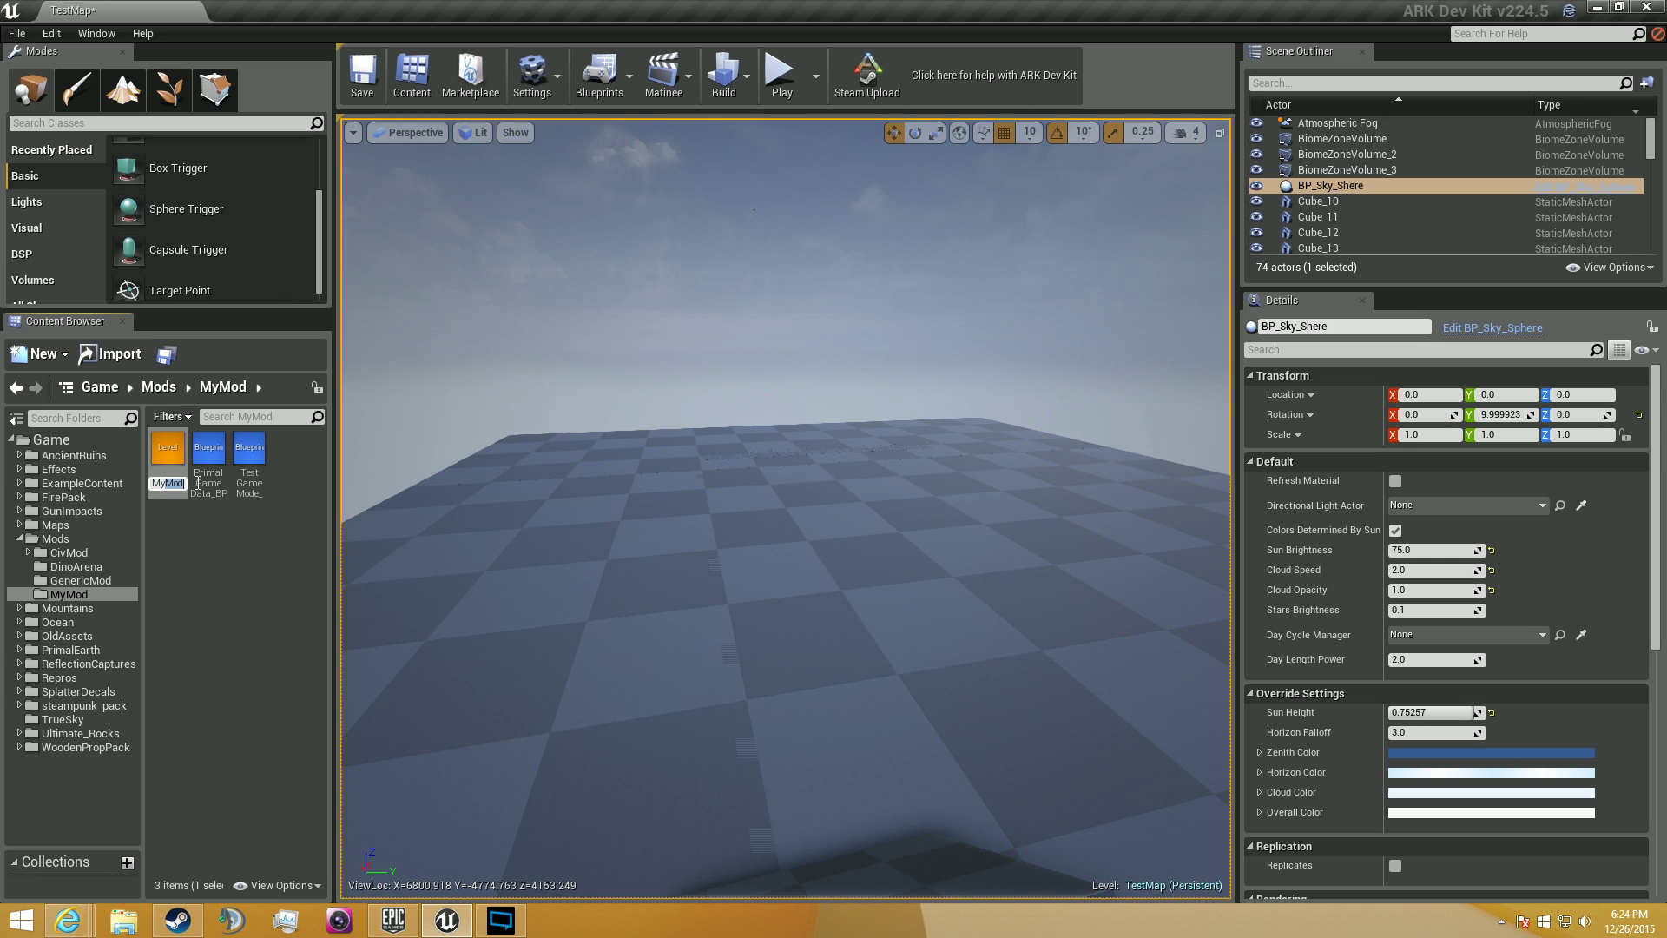
pyautogui.click(208, 482)
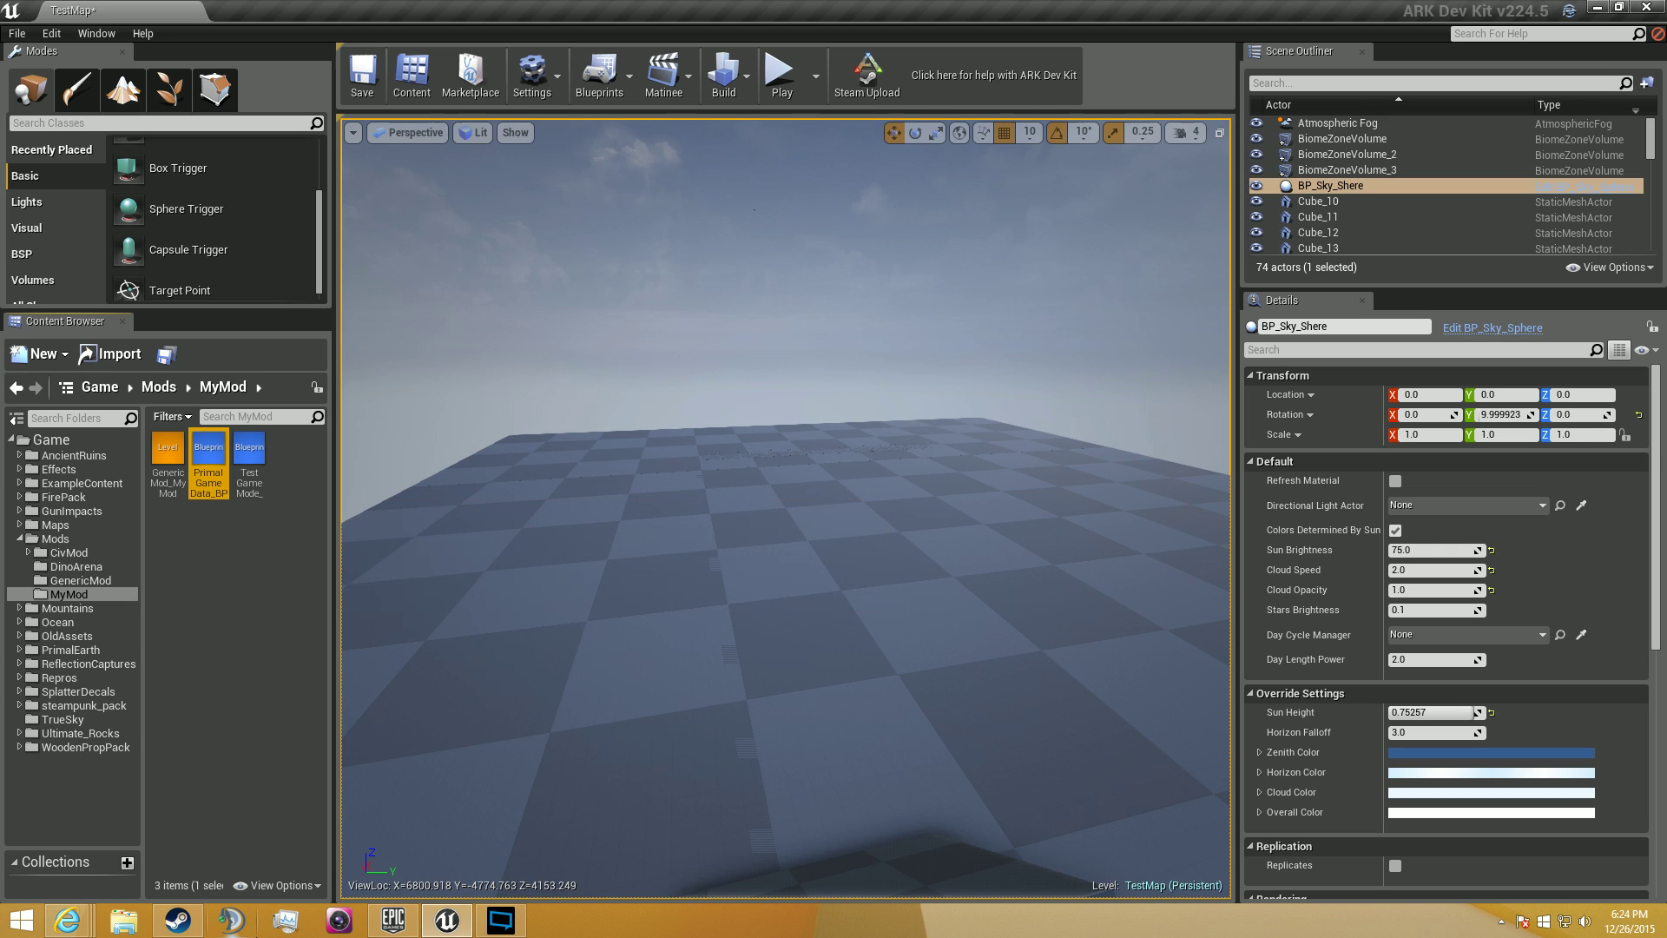
pyautogui.click(249, 468)
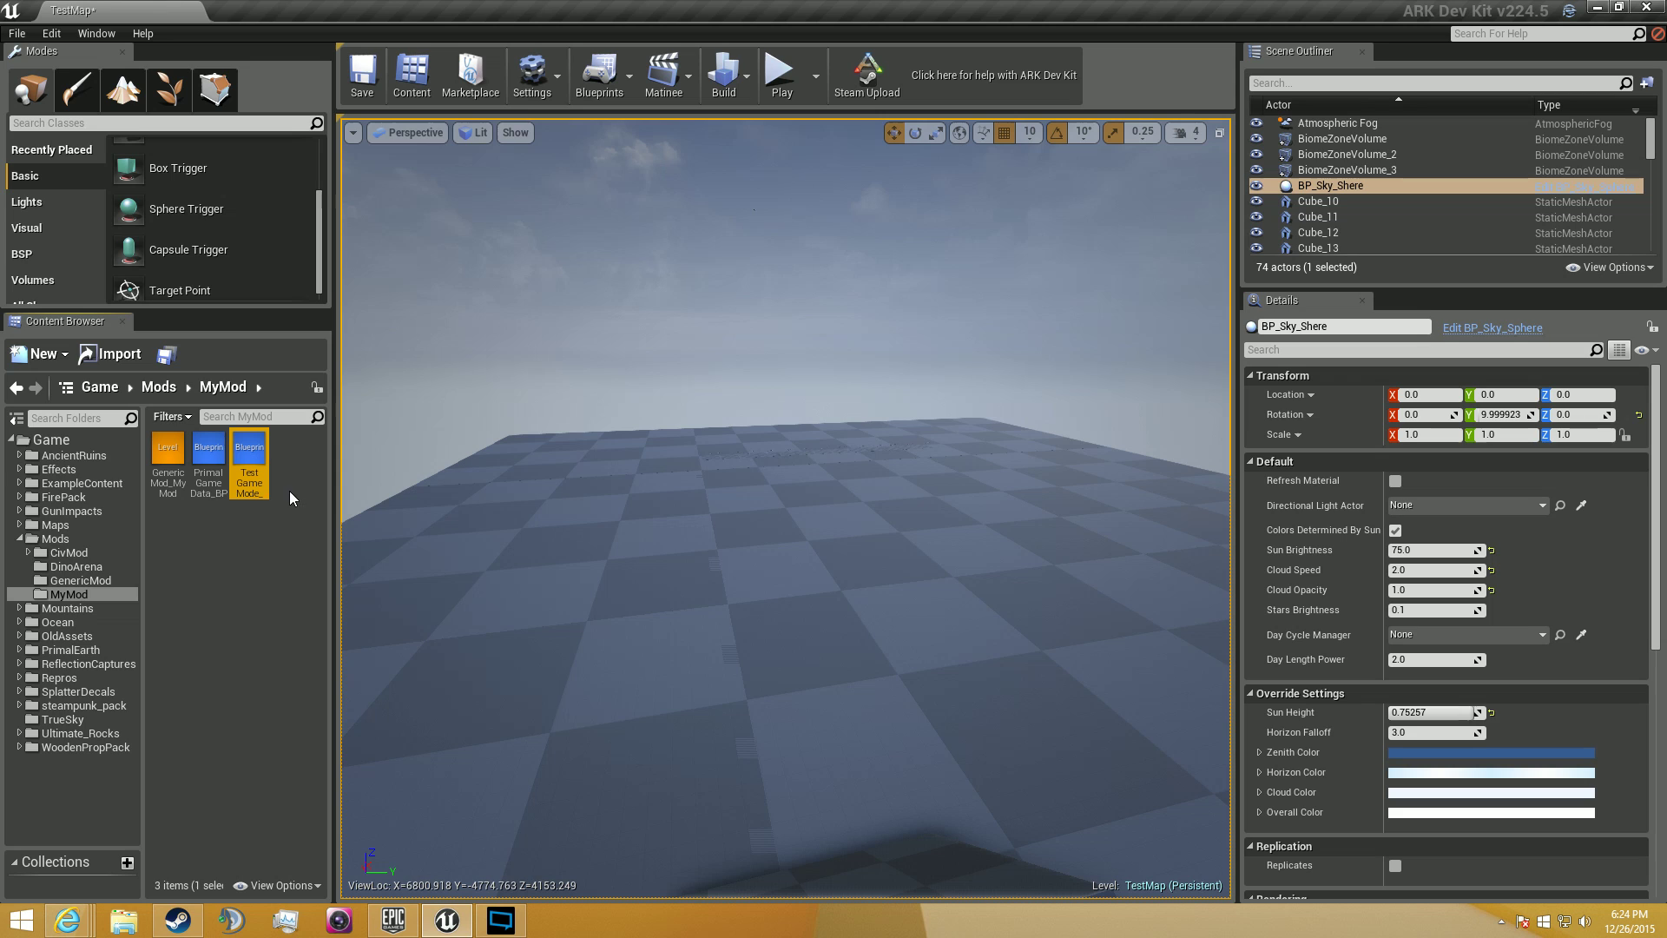
pyautogui.moveTo(264, 470)
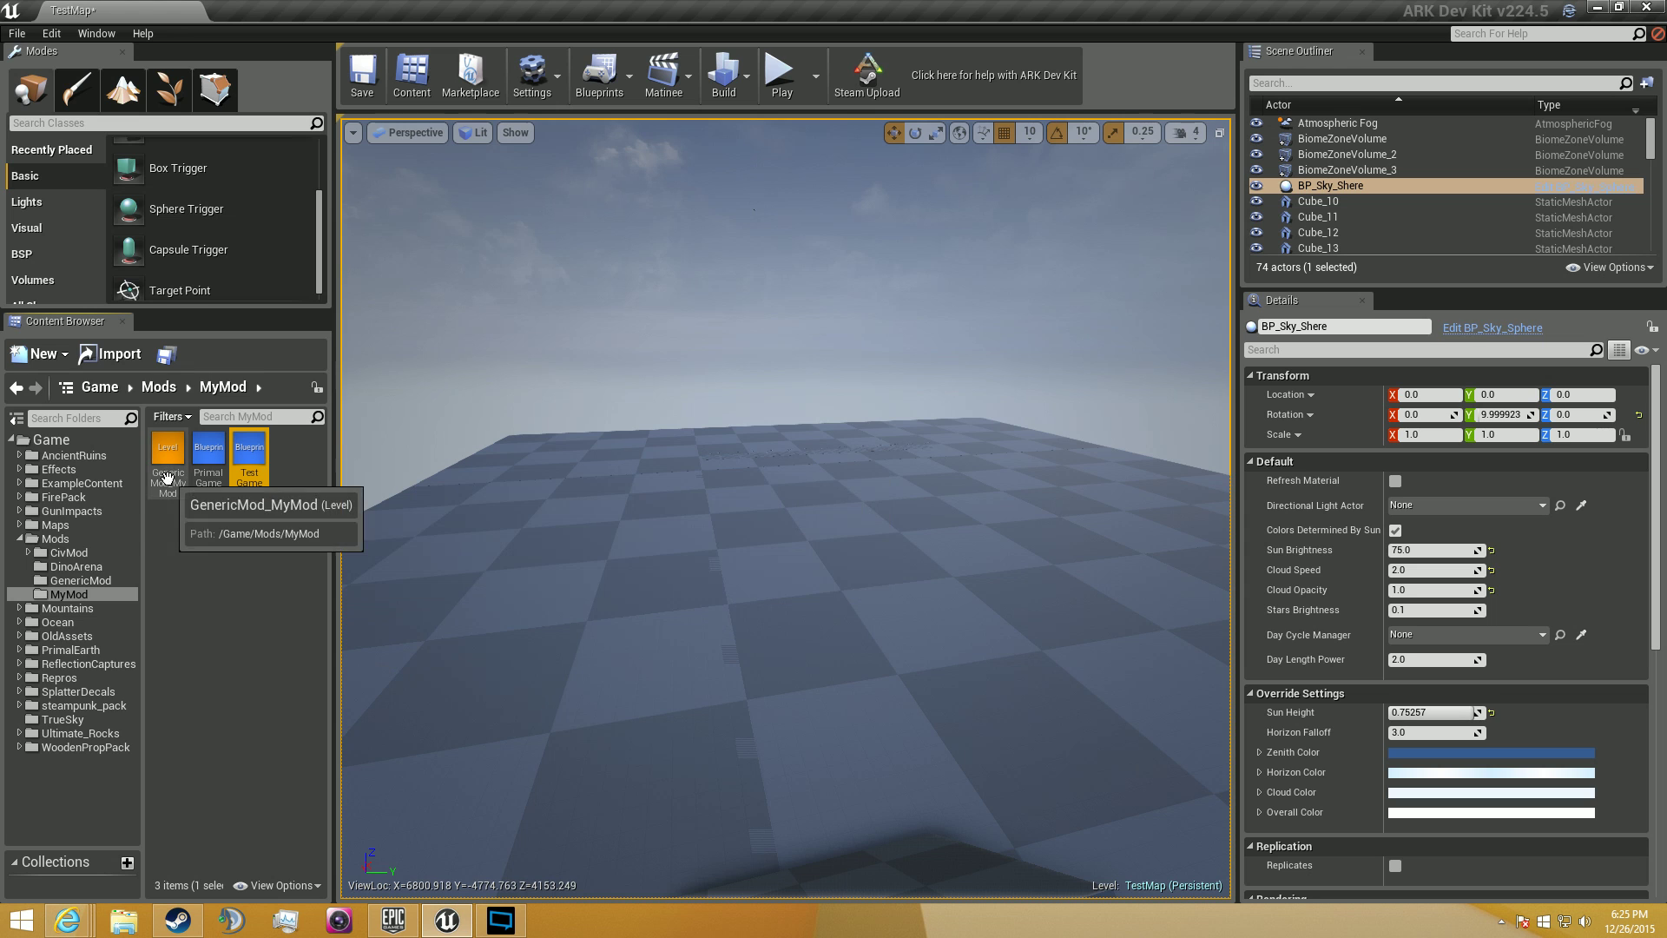
pyautogui.moveTo(930, 484); pyautogui.dragTo(959, 424, button='right')
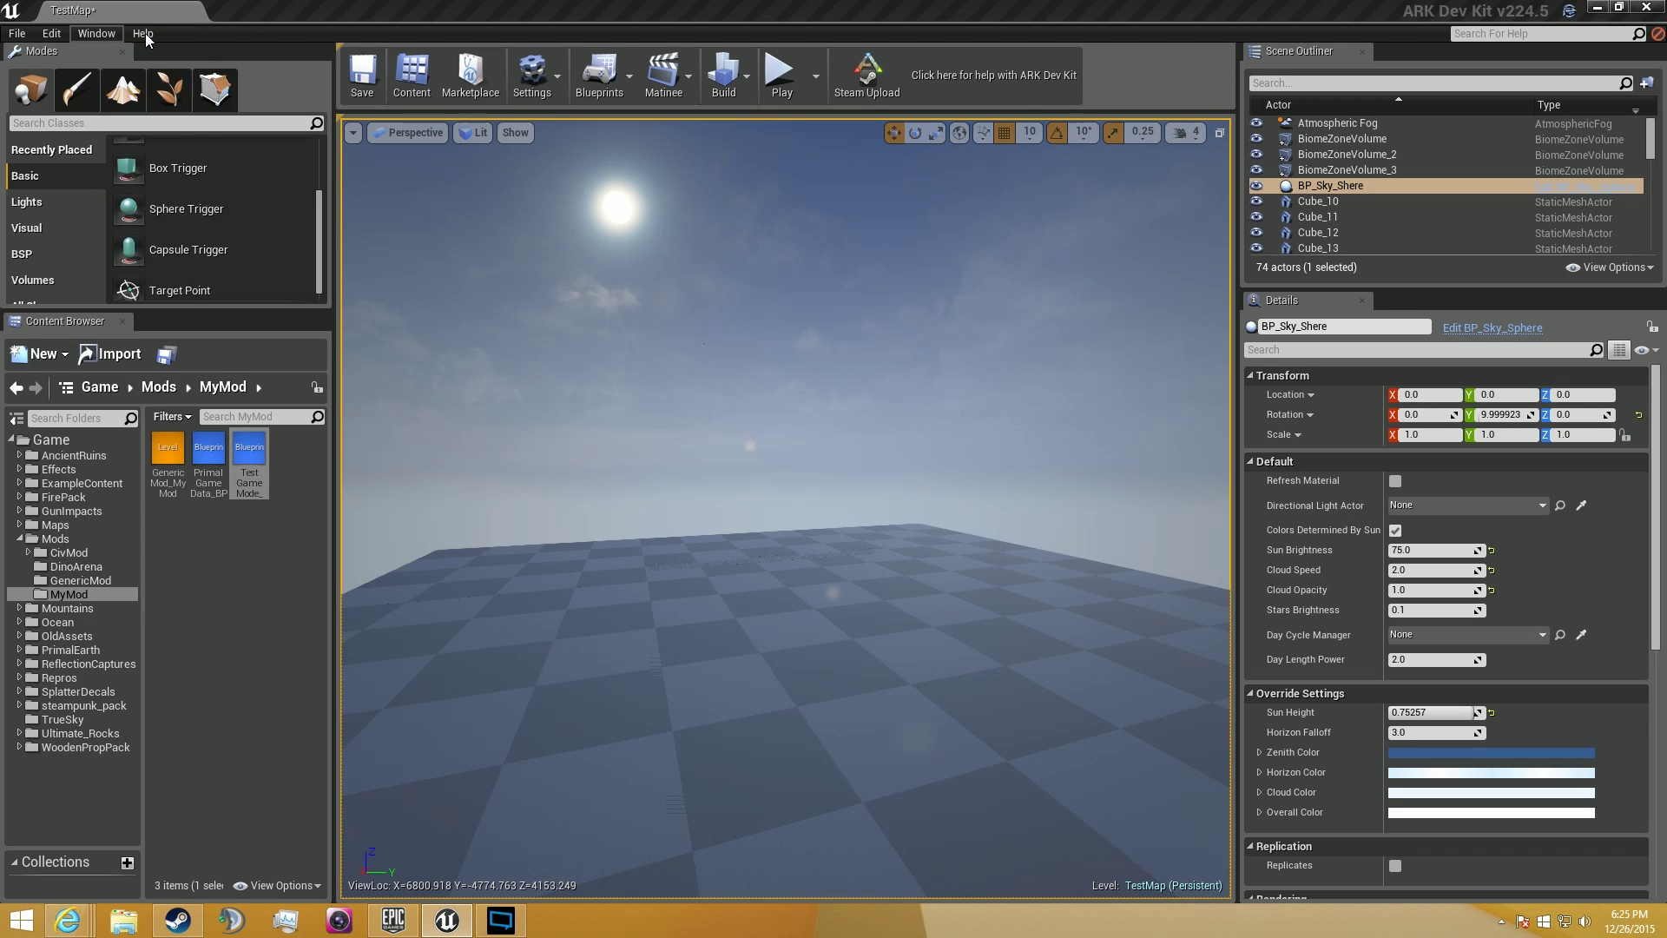
# Display World Settings and widen the area so the property names are readable
pyautogui.click(91, 34)
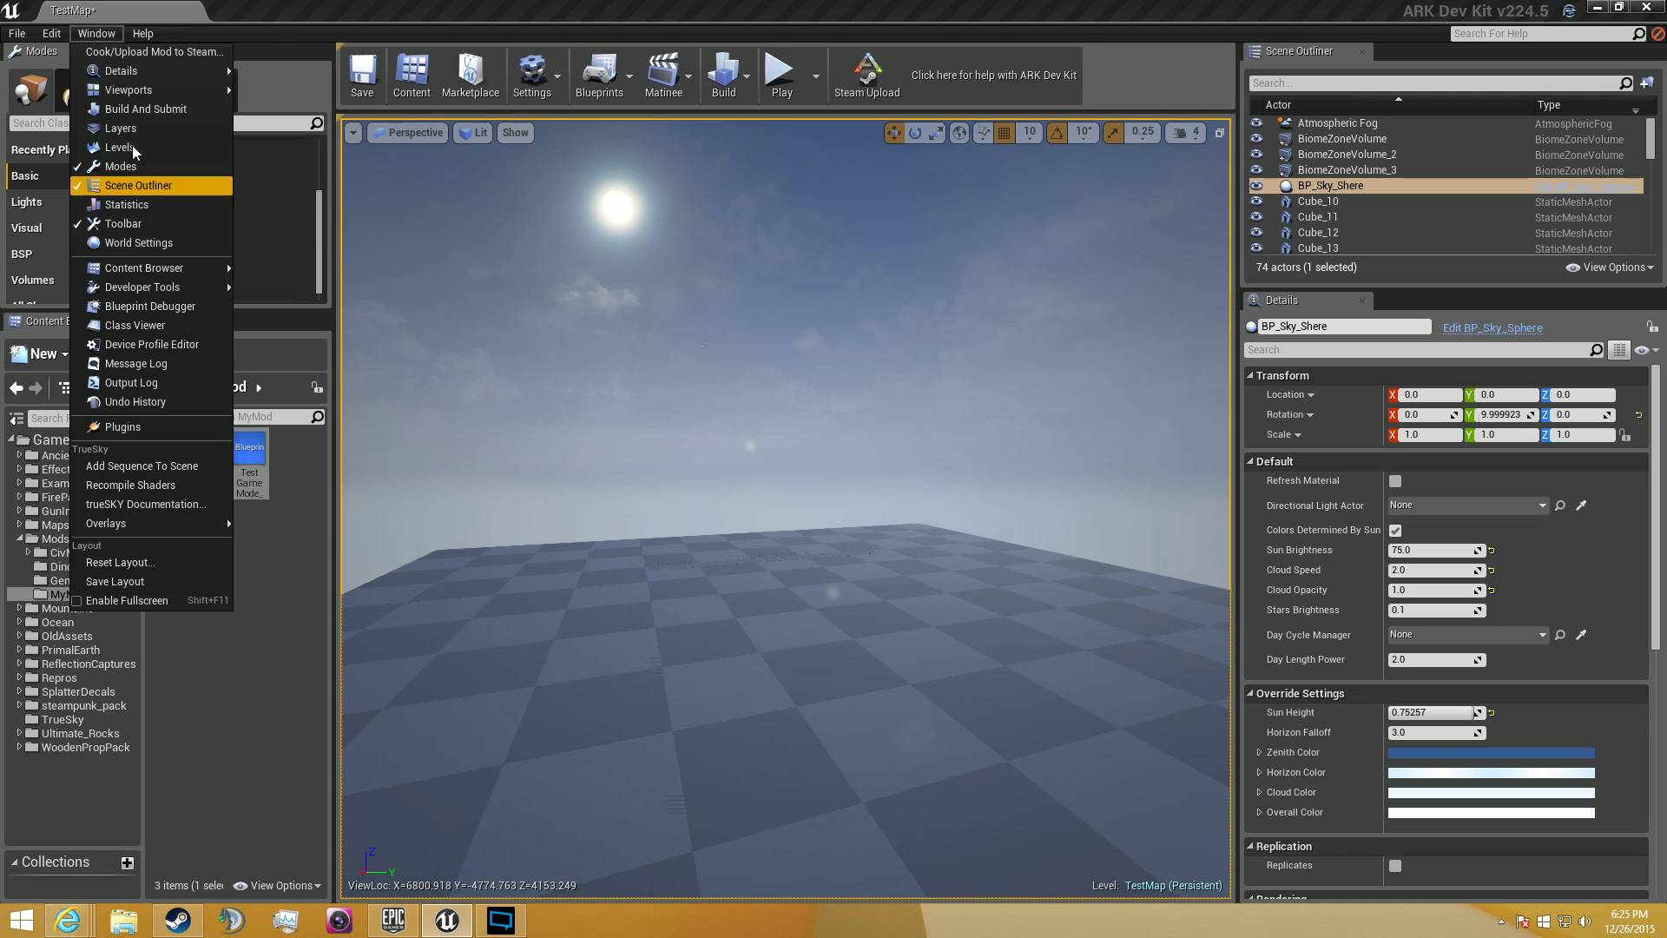
pyautogui.click(150, 243)
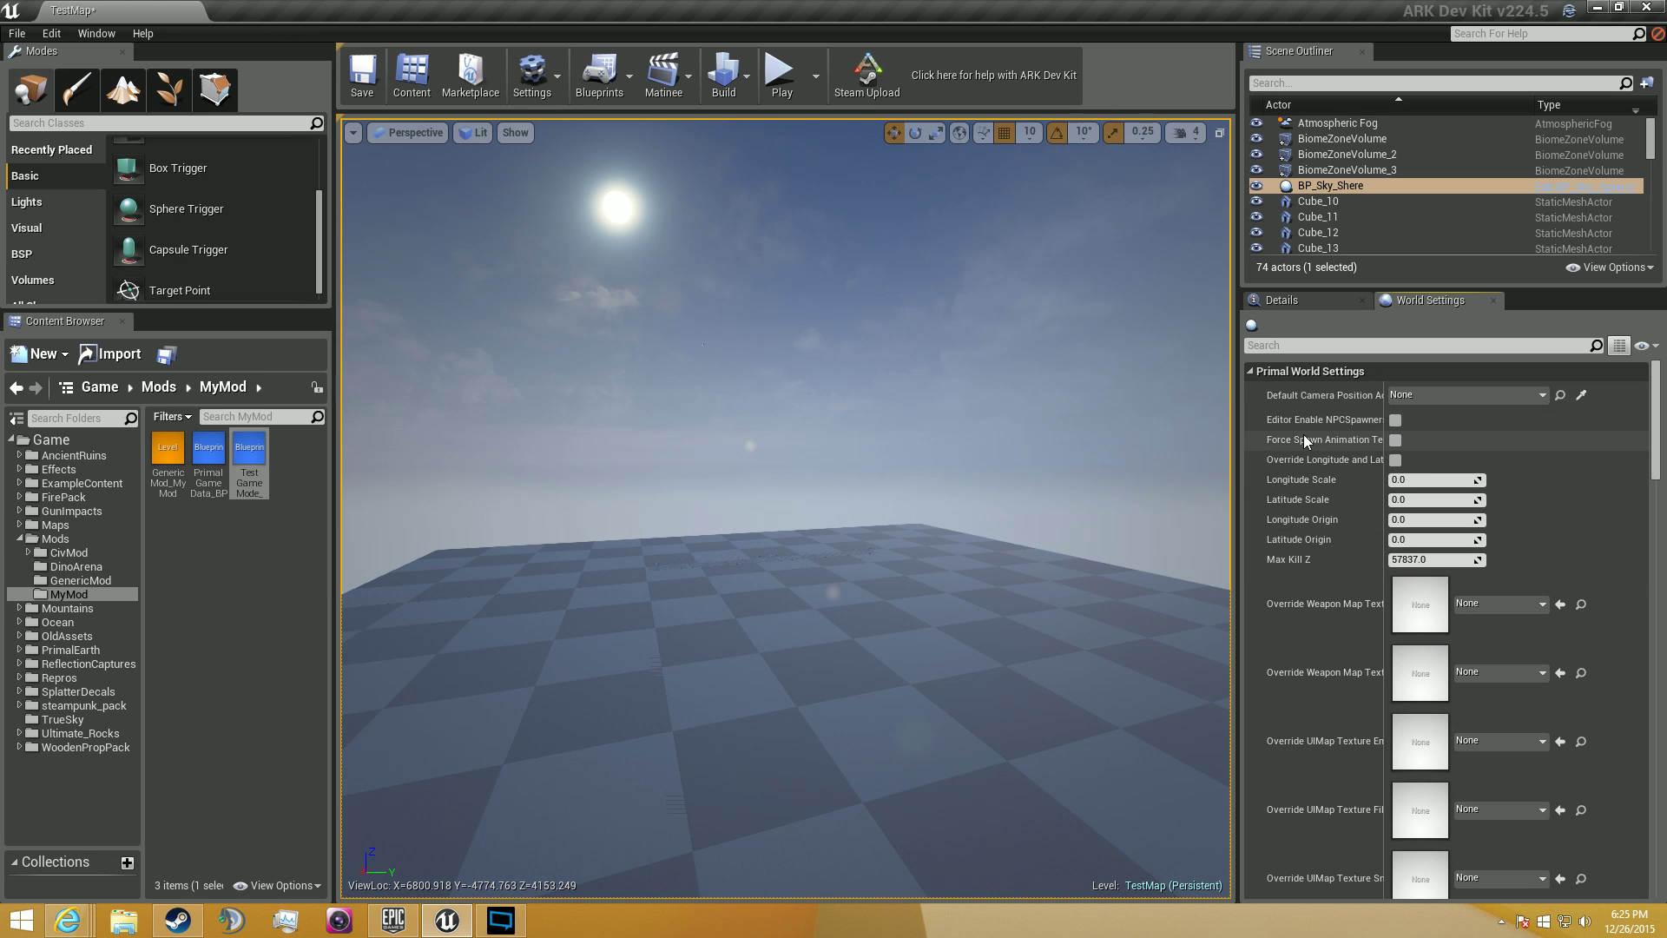
pyautogui.moveTo(1236, 460); pyautogui.dragTo(1165, 446)
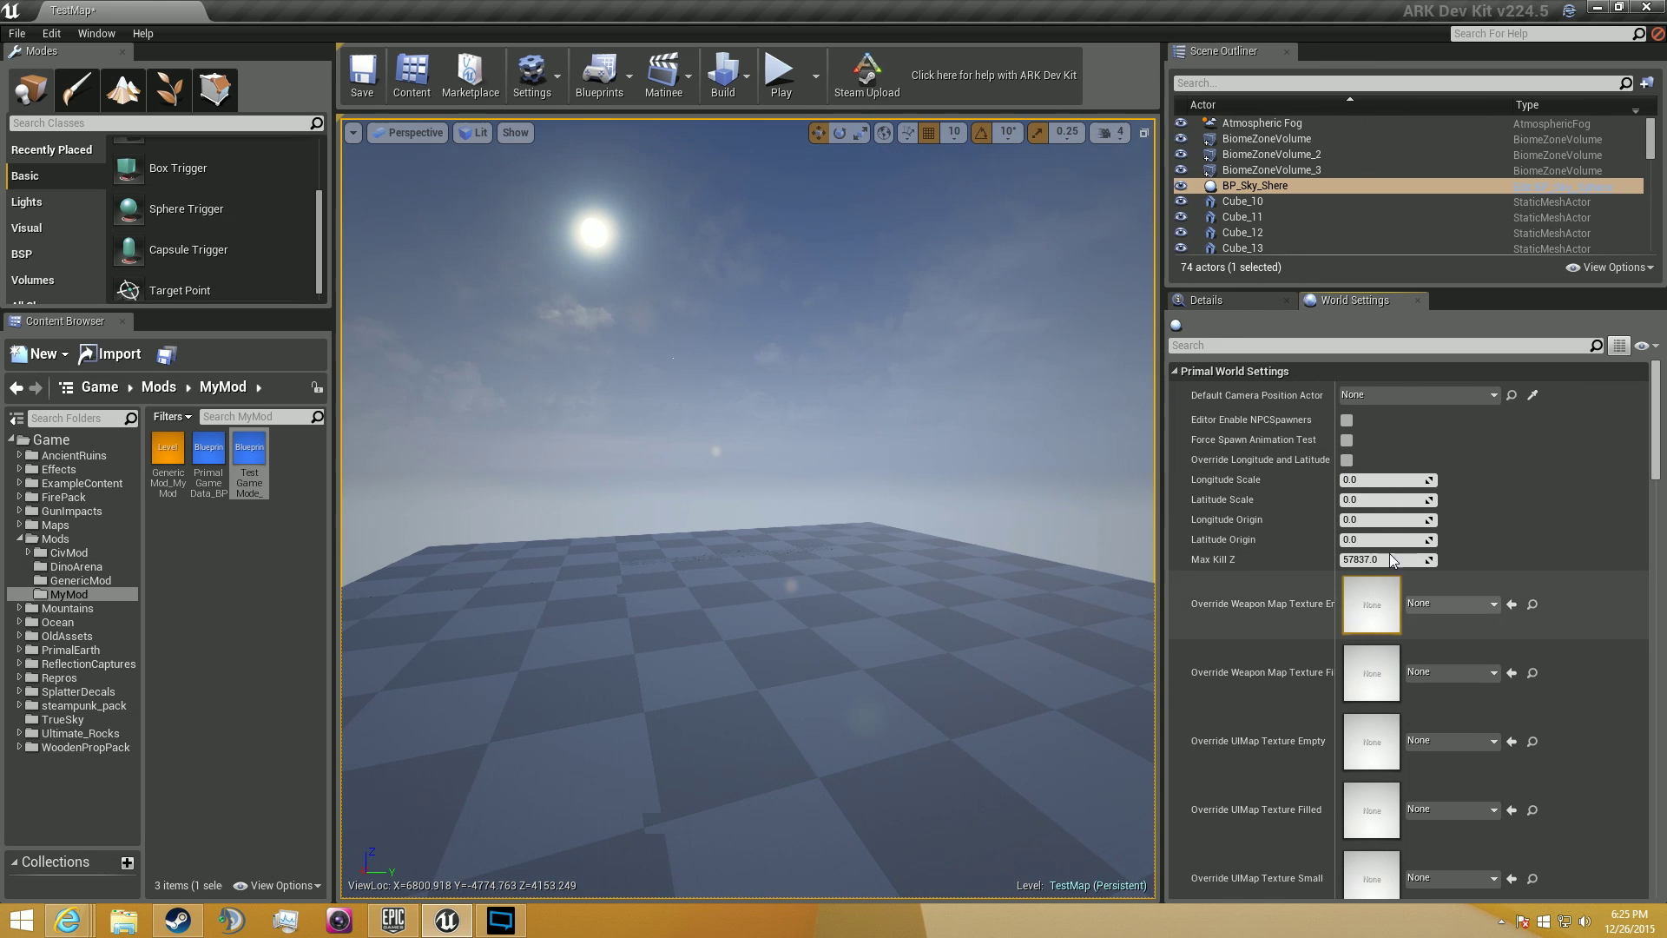
# Examine the classes offered for Primal Game Data Override in World Settings, keeping PrimalGameData_BP_GenericMod_MyMod
pyautogui.scroll(-4, 1560, 465)
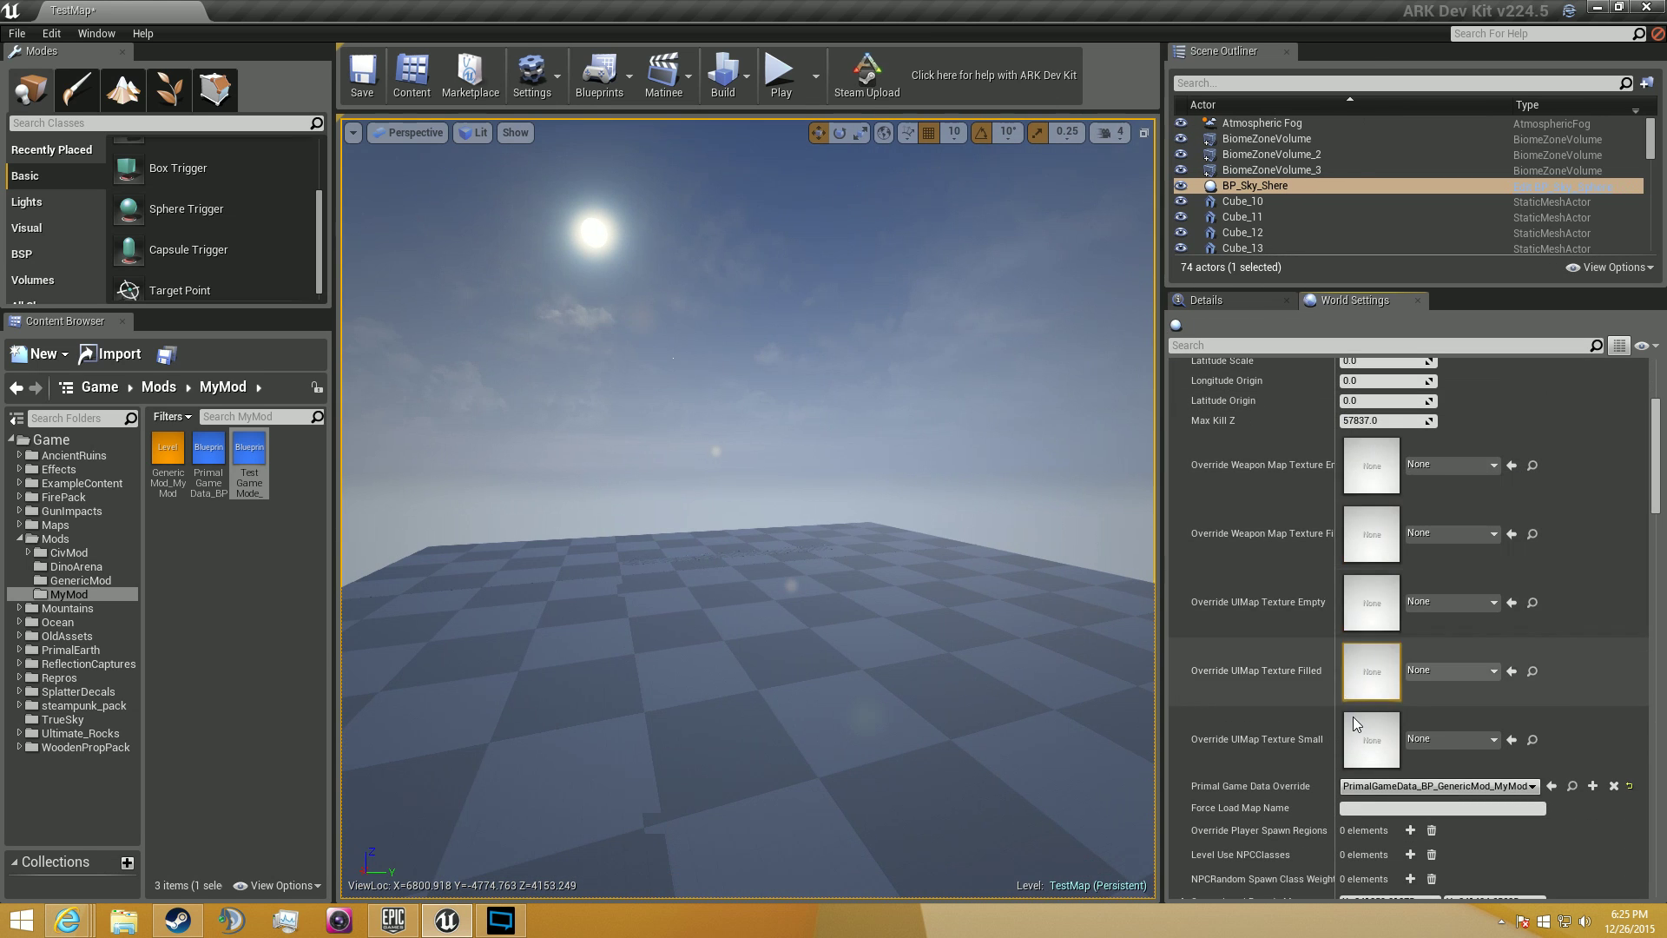
pyautogui.scroll(-2, 1353, 767)
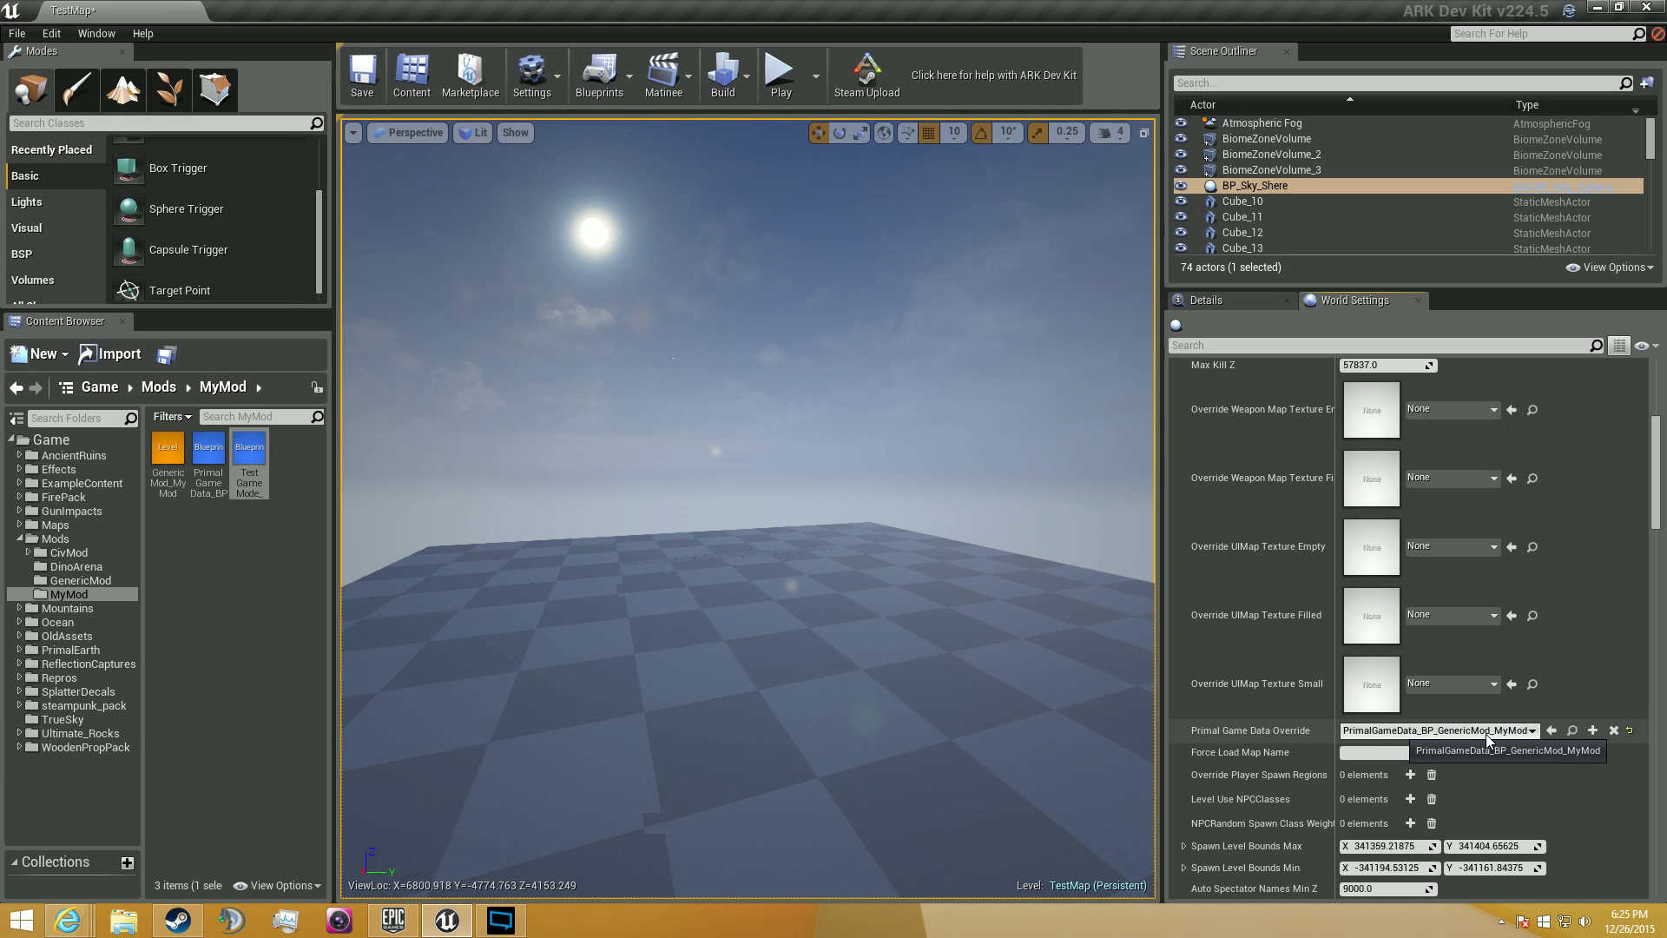
pyautogui.click(1530, 730)
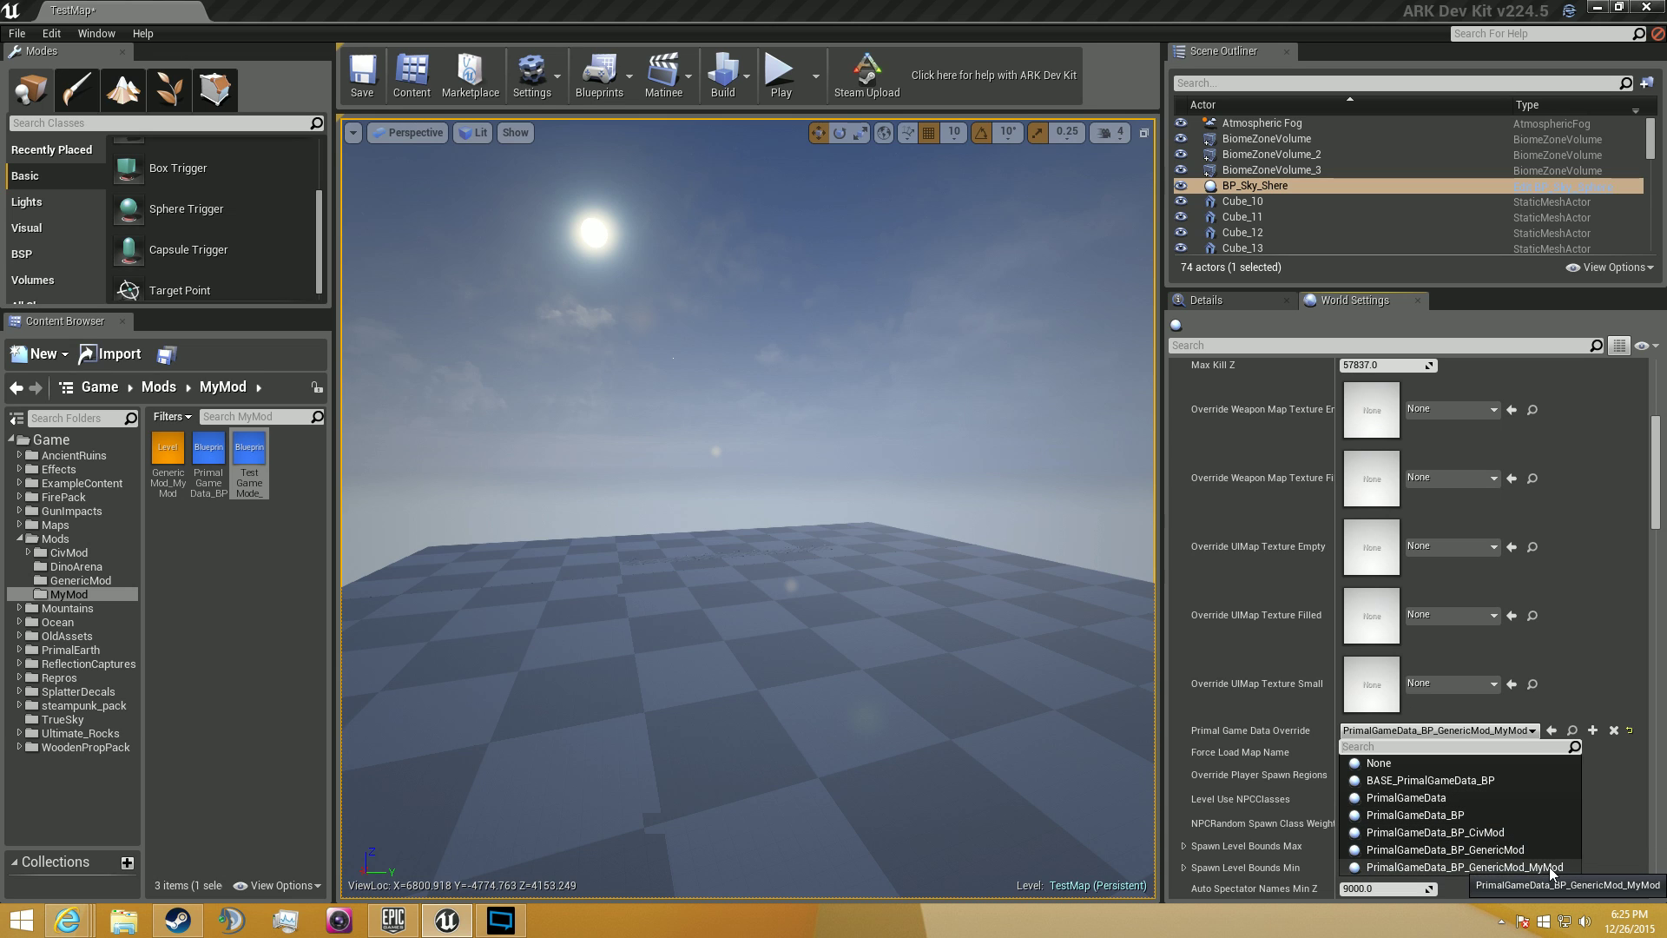
pyautogui.click(1644, 708)
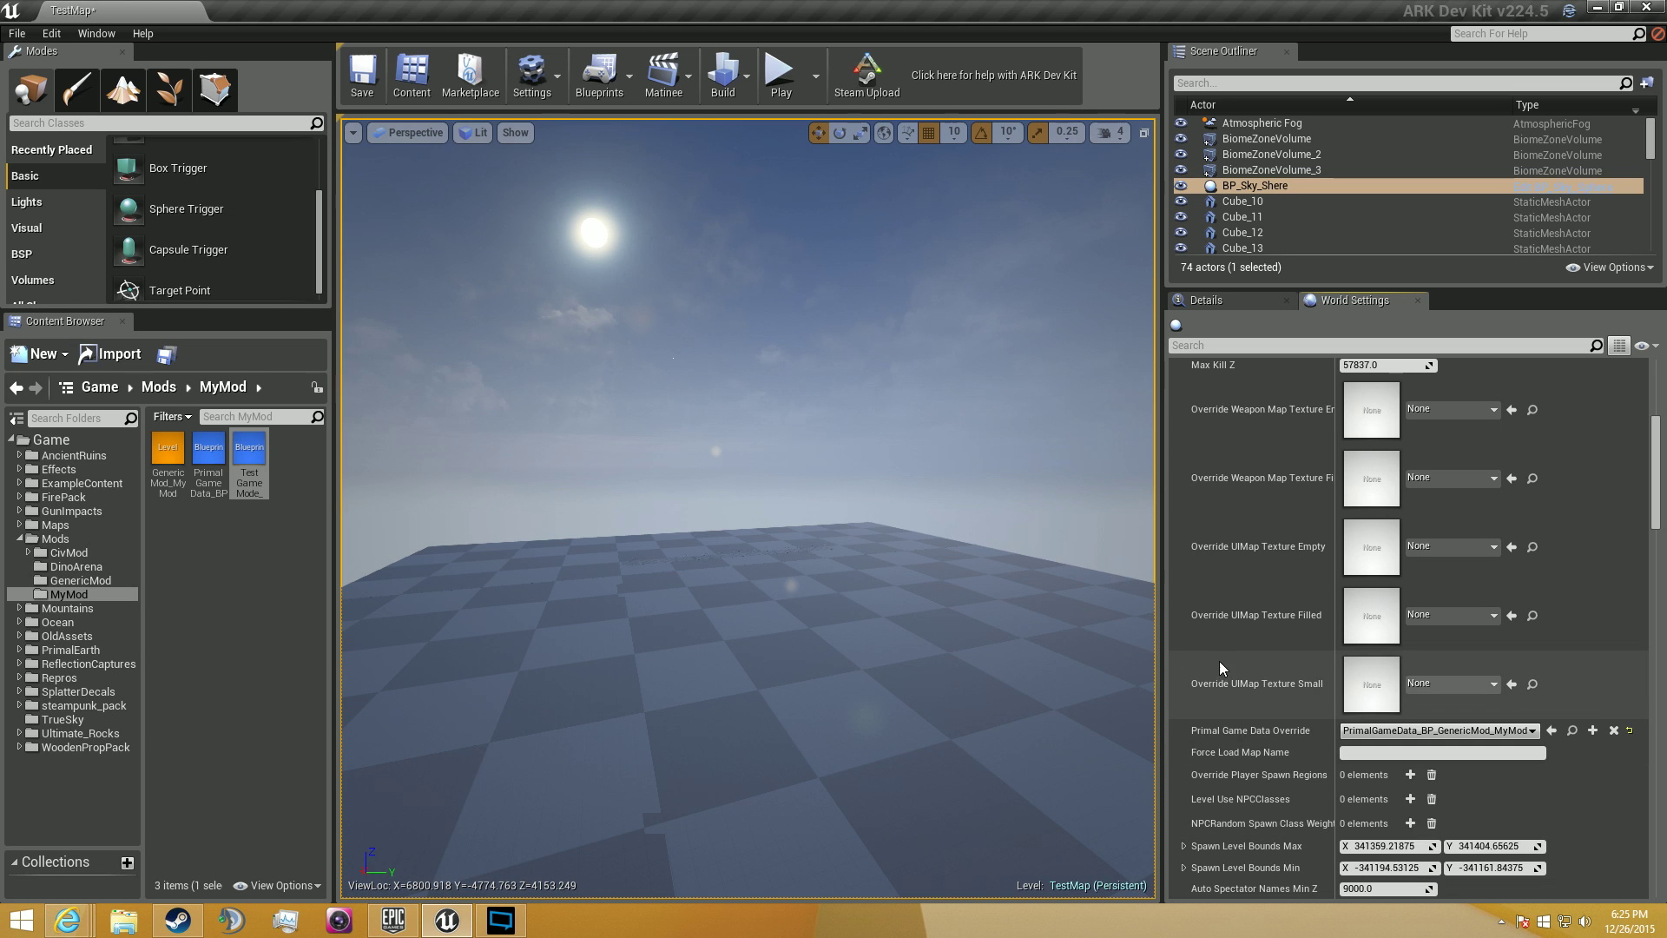
# Examine the classes offered for GameMode Override in World Settings, keeping TestGameMode_GenericMod_MyMod
pyautogui.scroll(-4, 1219, 659)
pyautogui.scroll(-4, 1356, 654)
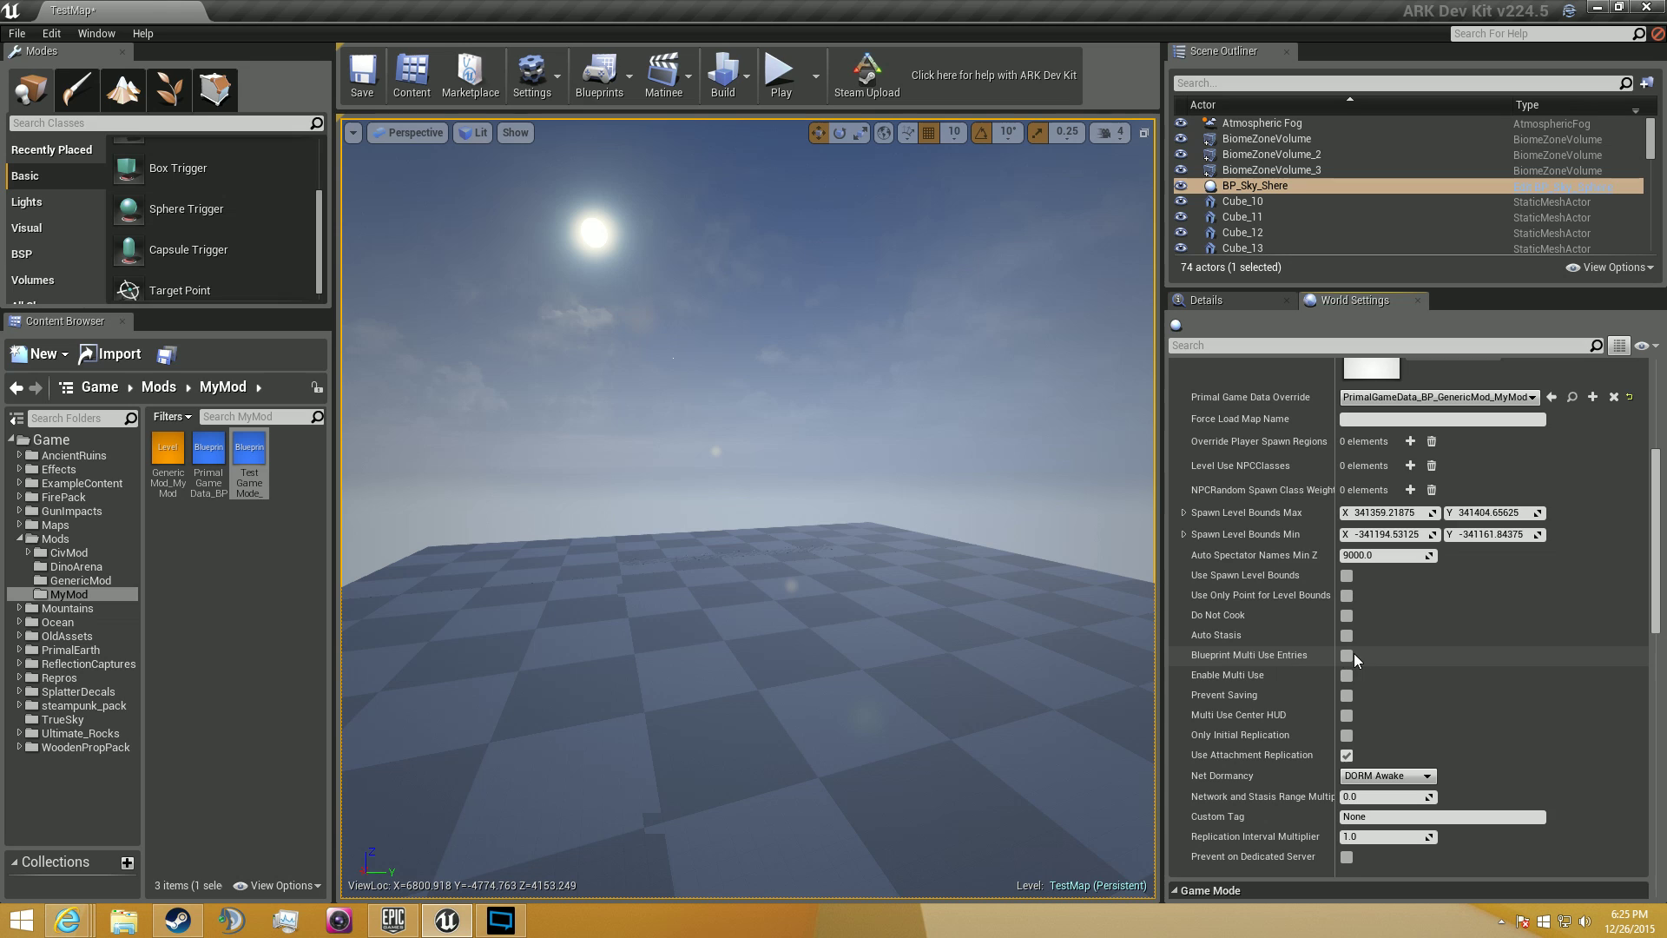
pyautogui.scroll(-7, 1317, 653)
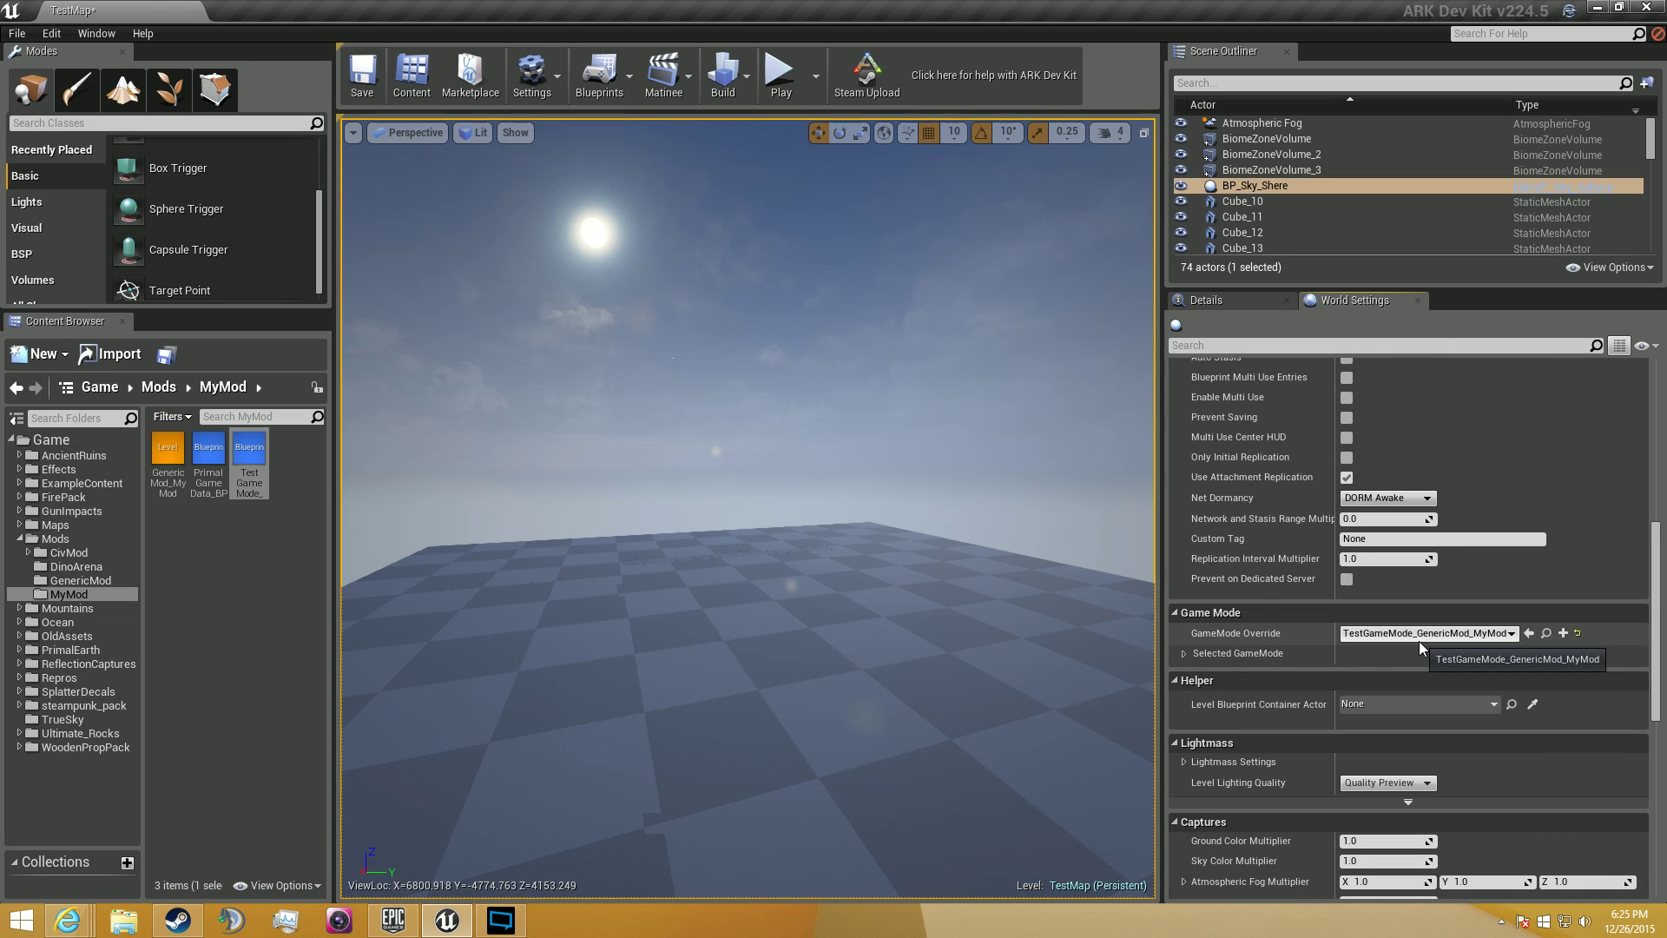
pyautogui.click(1415, 636)
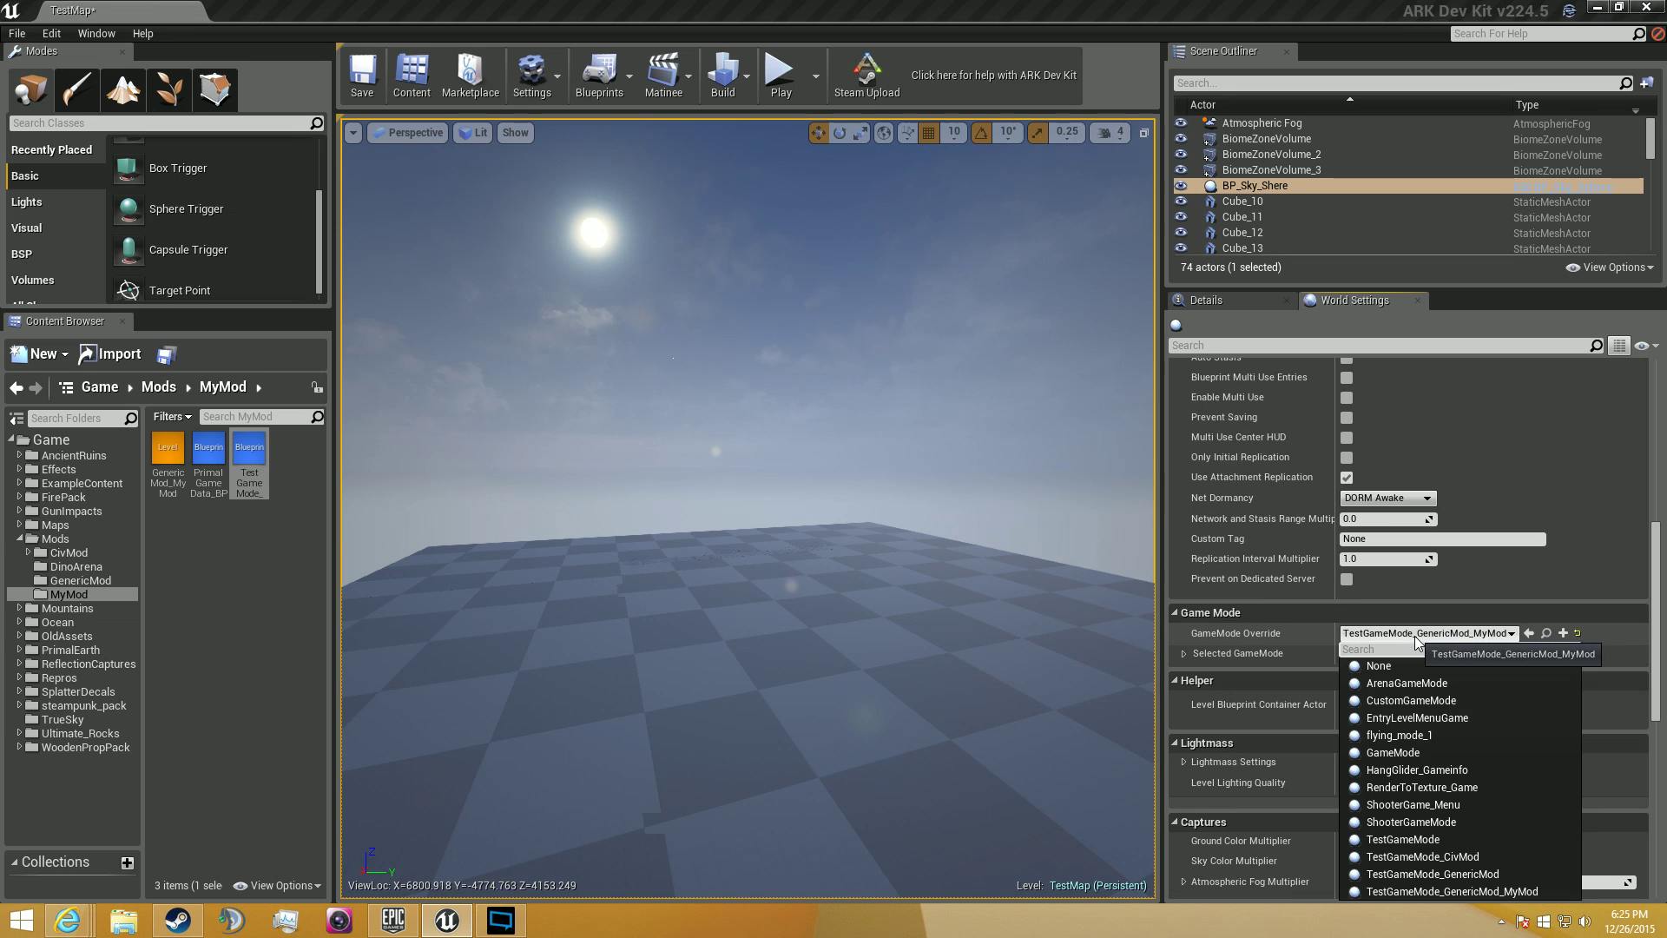
pyautogui.click(1443, 634)
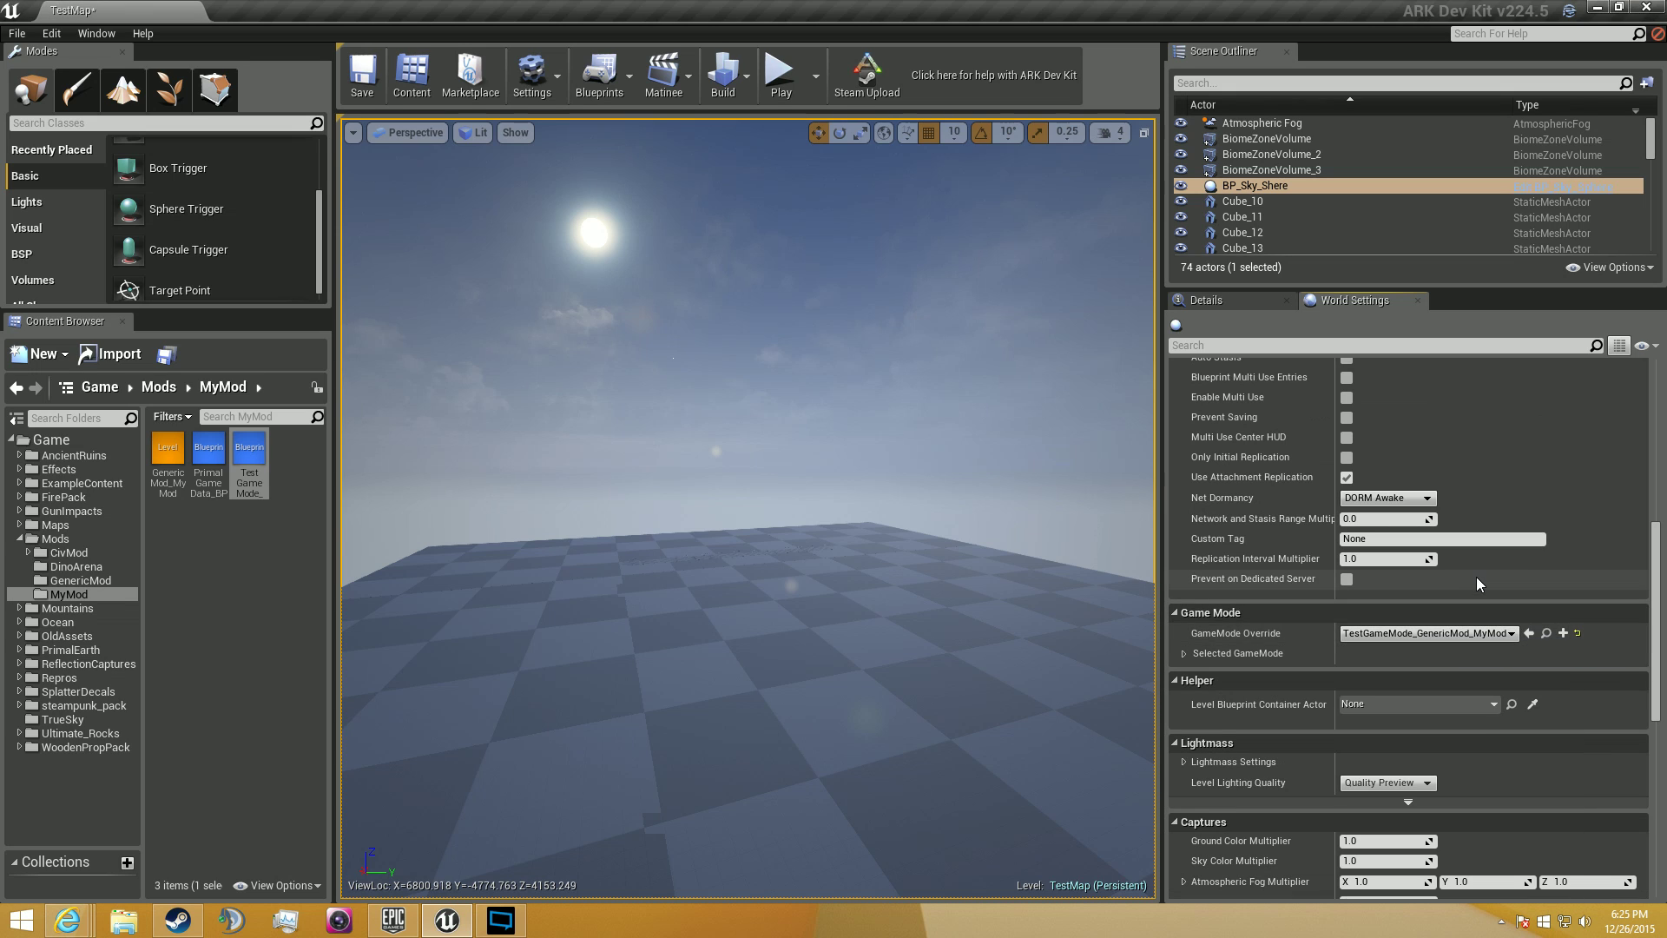
# Play-test the level in the viewport, walk around and fire the weapon a few times, and end the play session
pyautogui.press('w')
pyautogui.moveTo(636, 386); pyautogui.dragTo(703, 577, button='right')
pyautogui.press('w')
pyautogui.press('w')
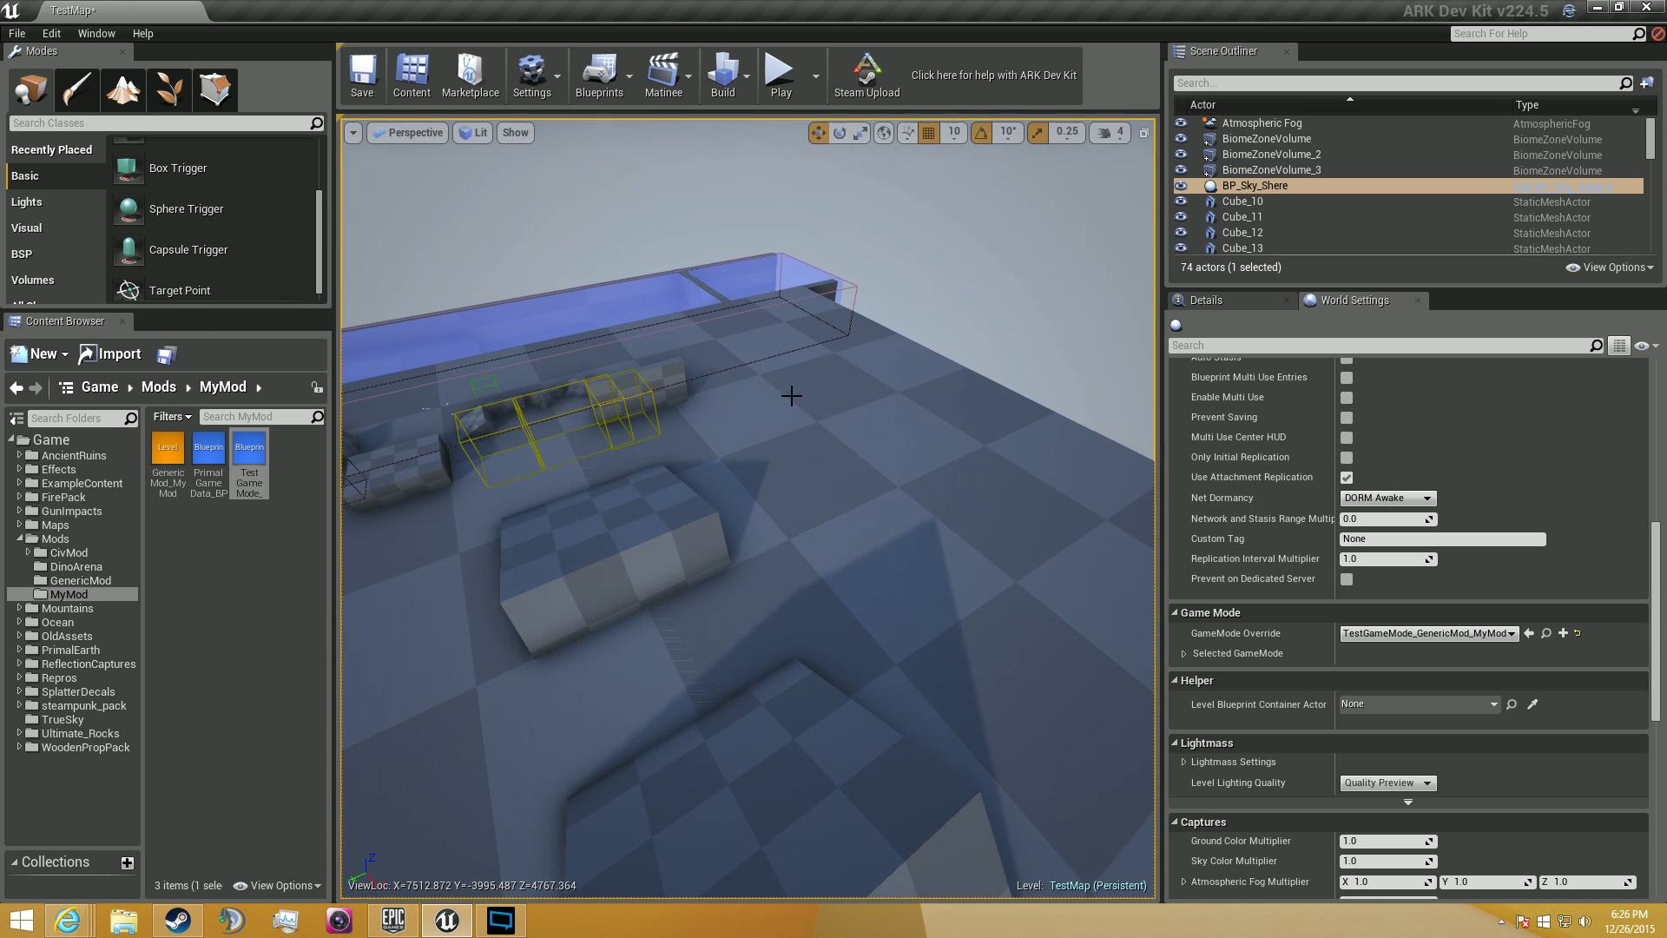
pyautogui.click(781, 78)
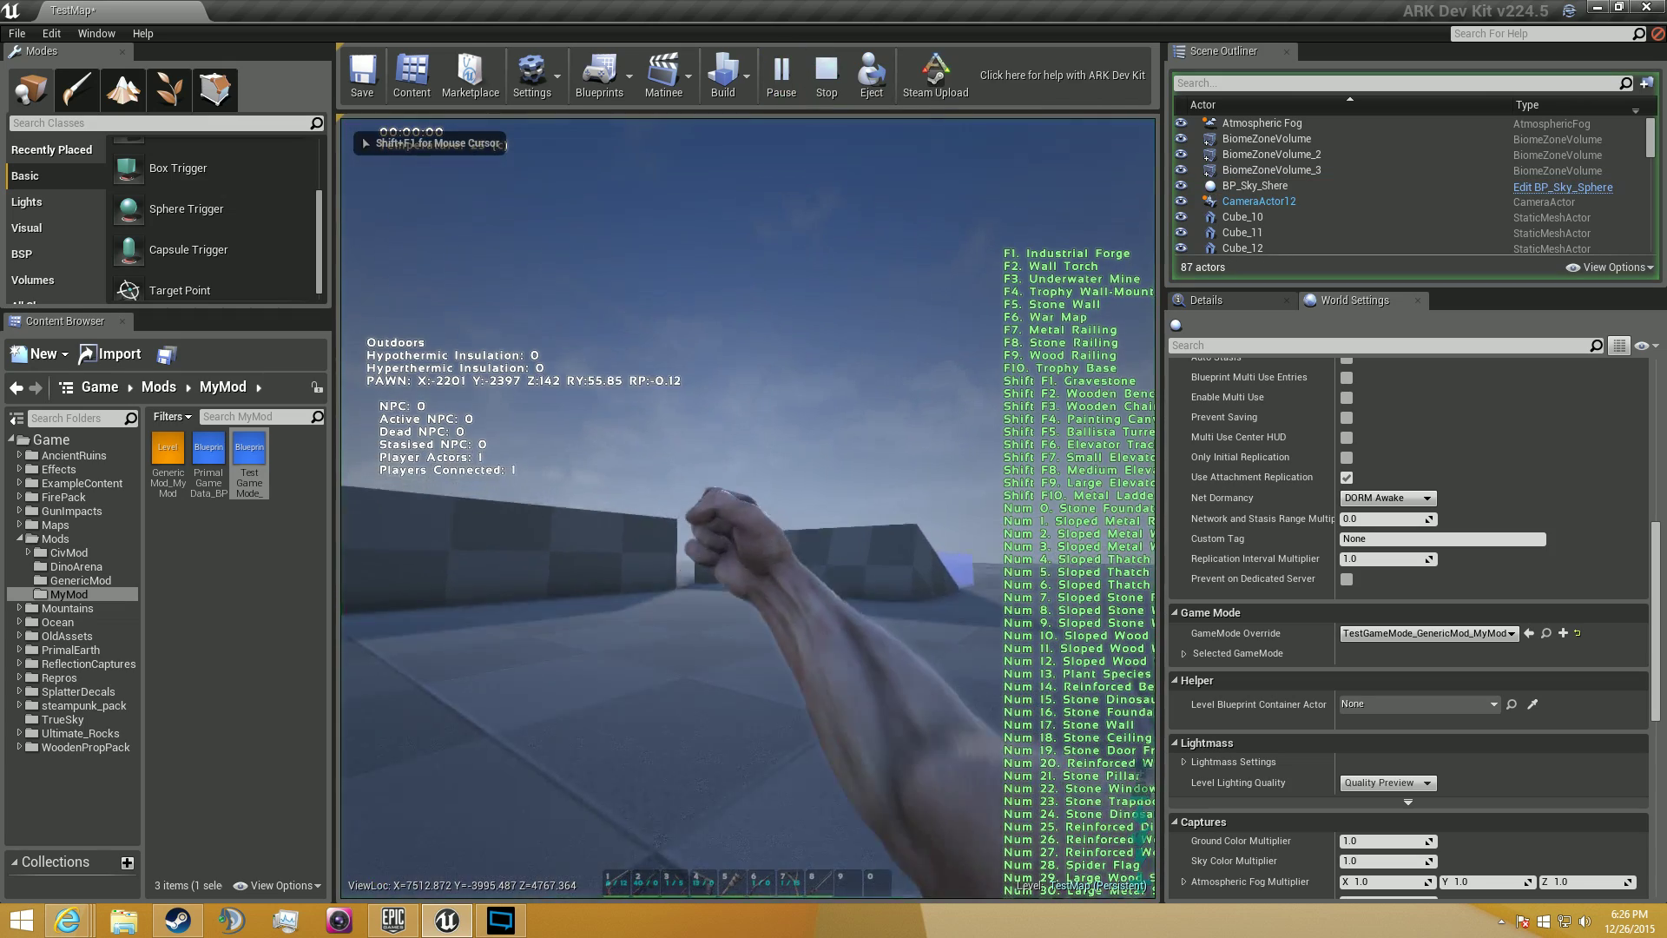
pyautogui.click(933, 151)
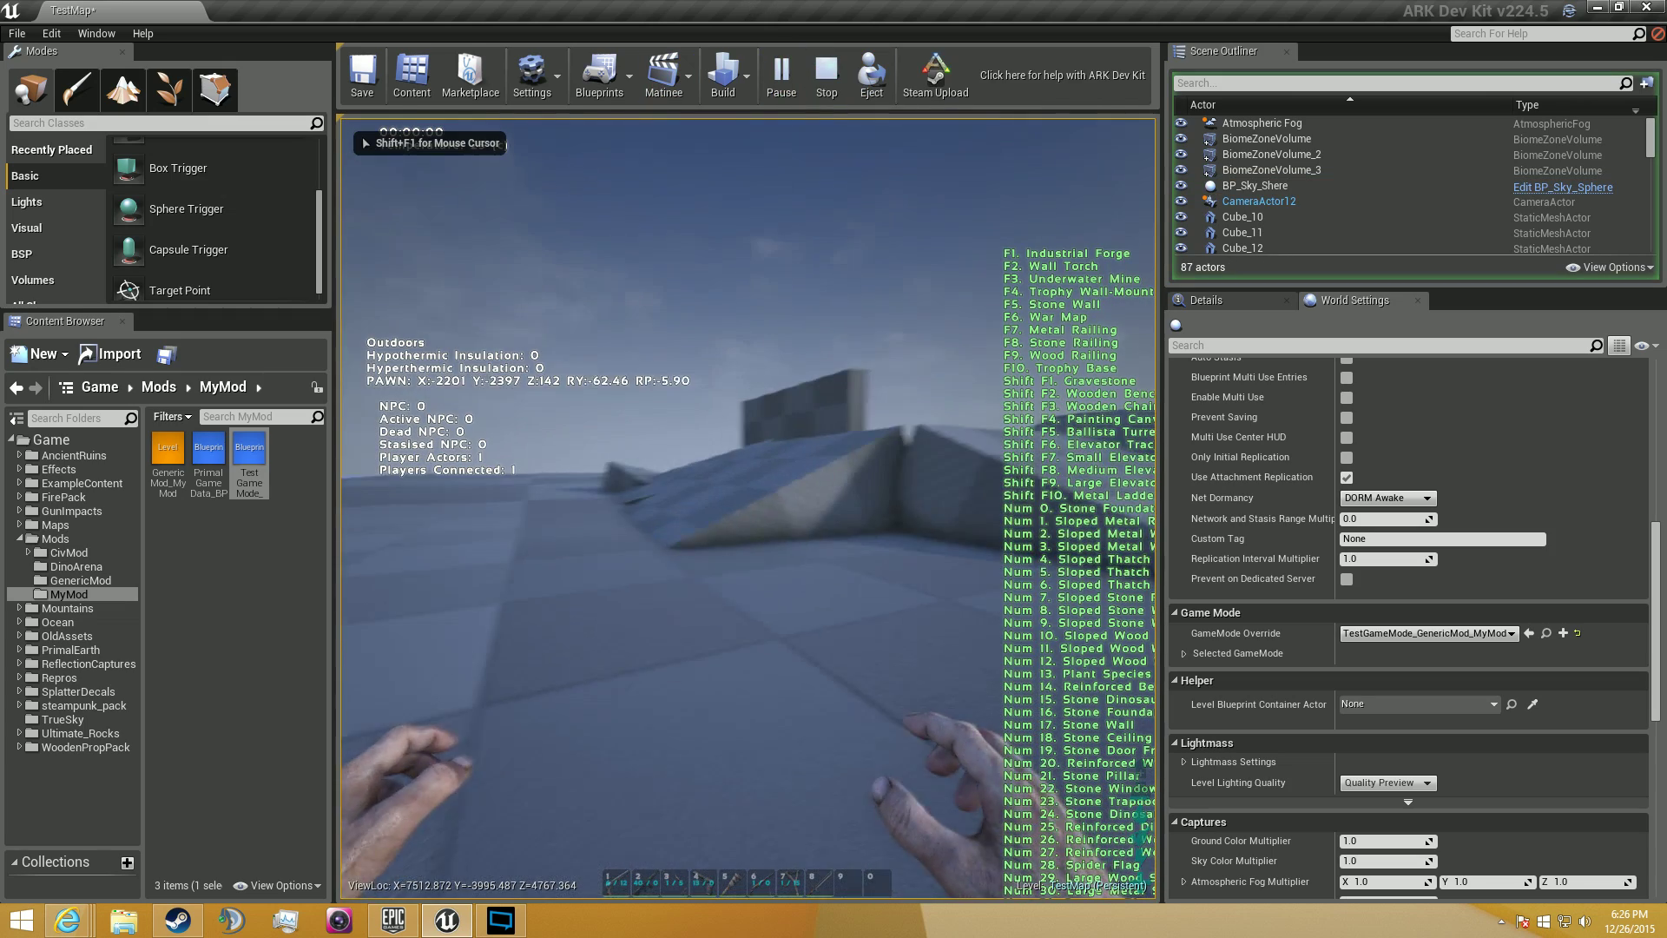
pyautogui.press('w')
pyautogui.click(747, 508)
pyautogui.click(746, 507)
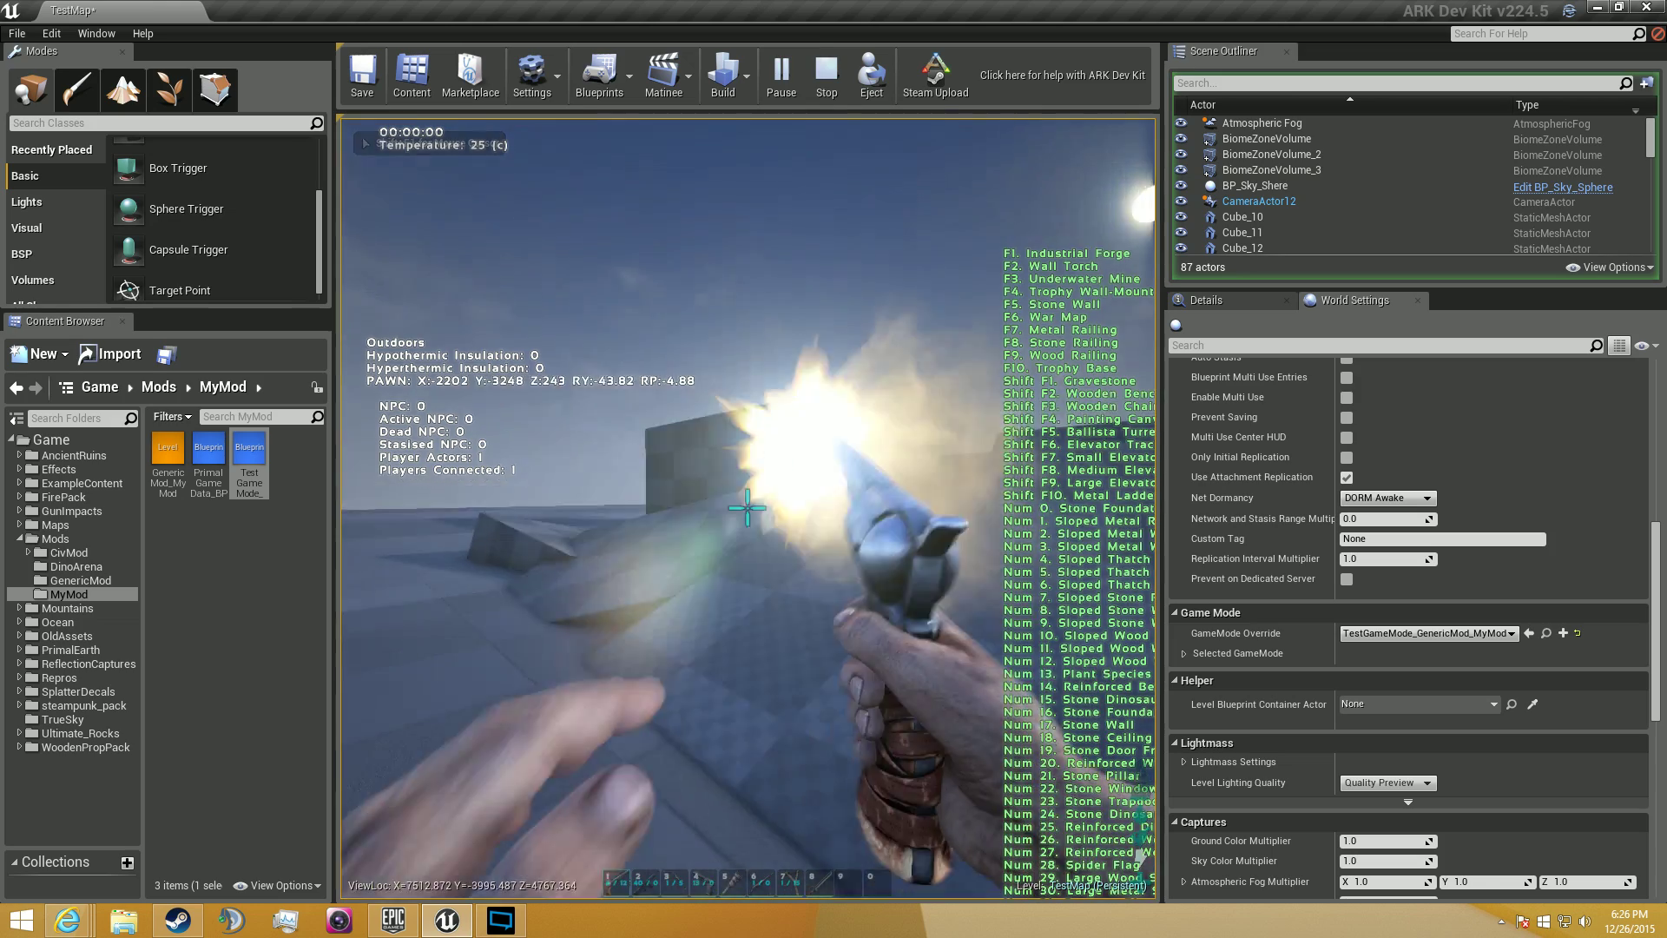
pyautogui.click(746, 508)
pyautogui.hotkey('shift', 'F1')
pyautogui.press('Escape')
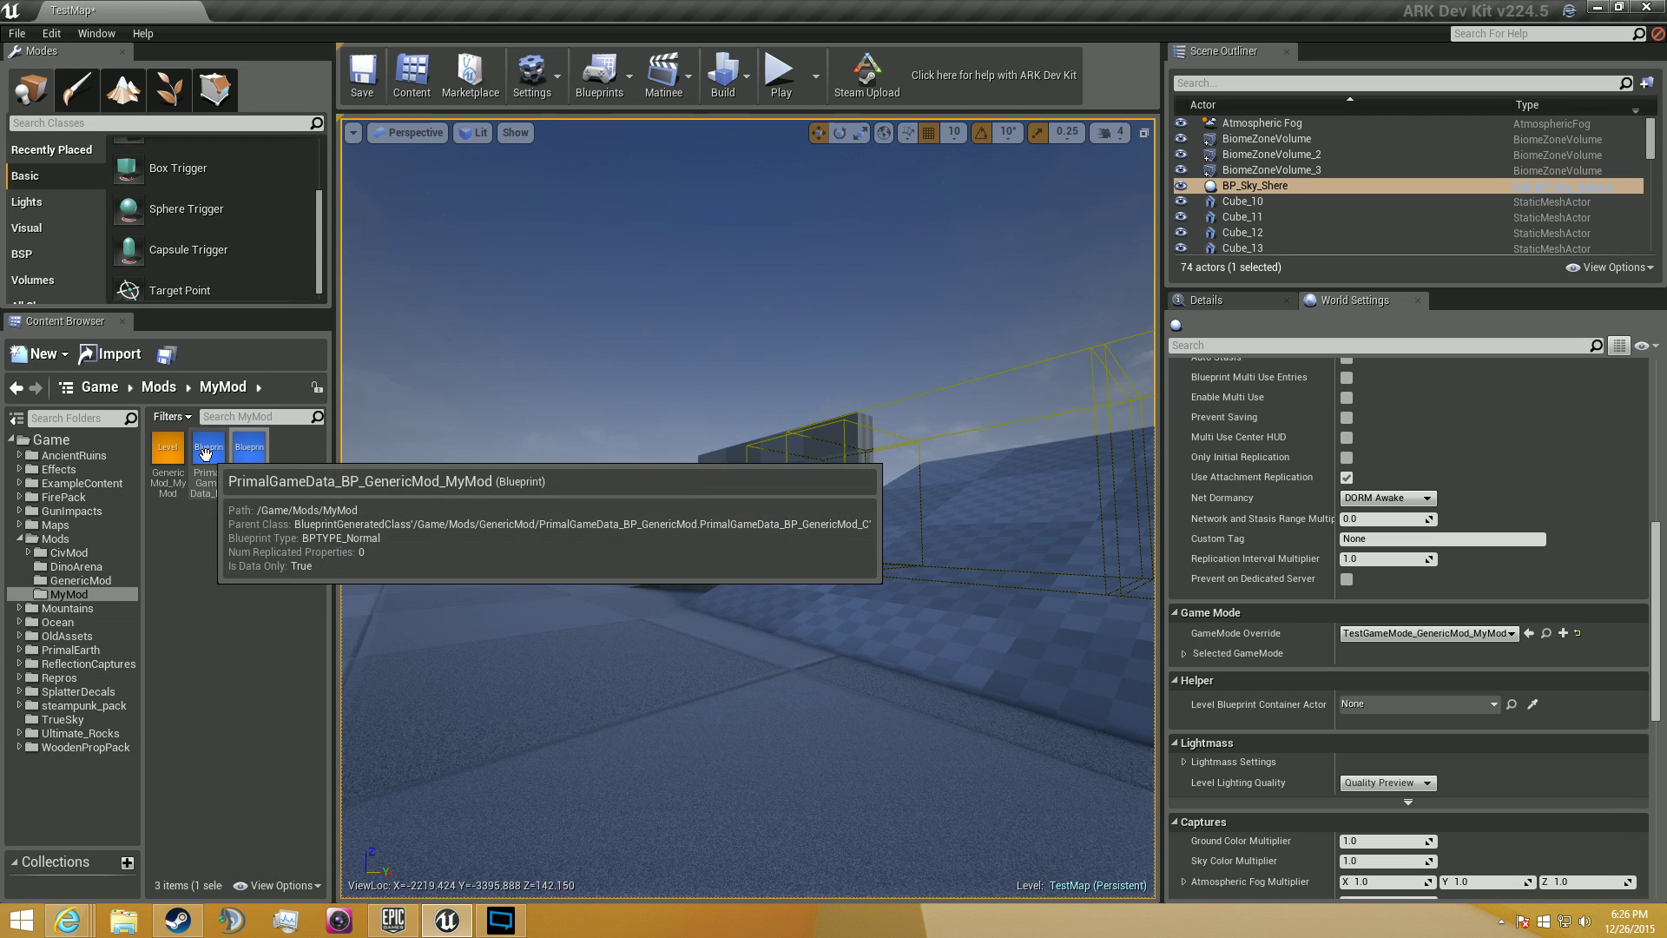
# Open PrimalGameData_BP_GenericMod_MyMod and examine the classes offered for Default Game Mode, keeping TestGameMode_GenericMod_MyMod
pyautogui.click(212, 476)
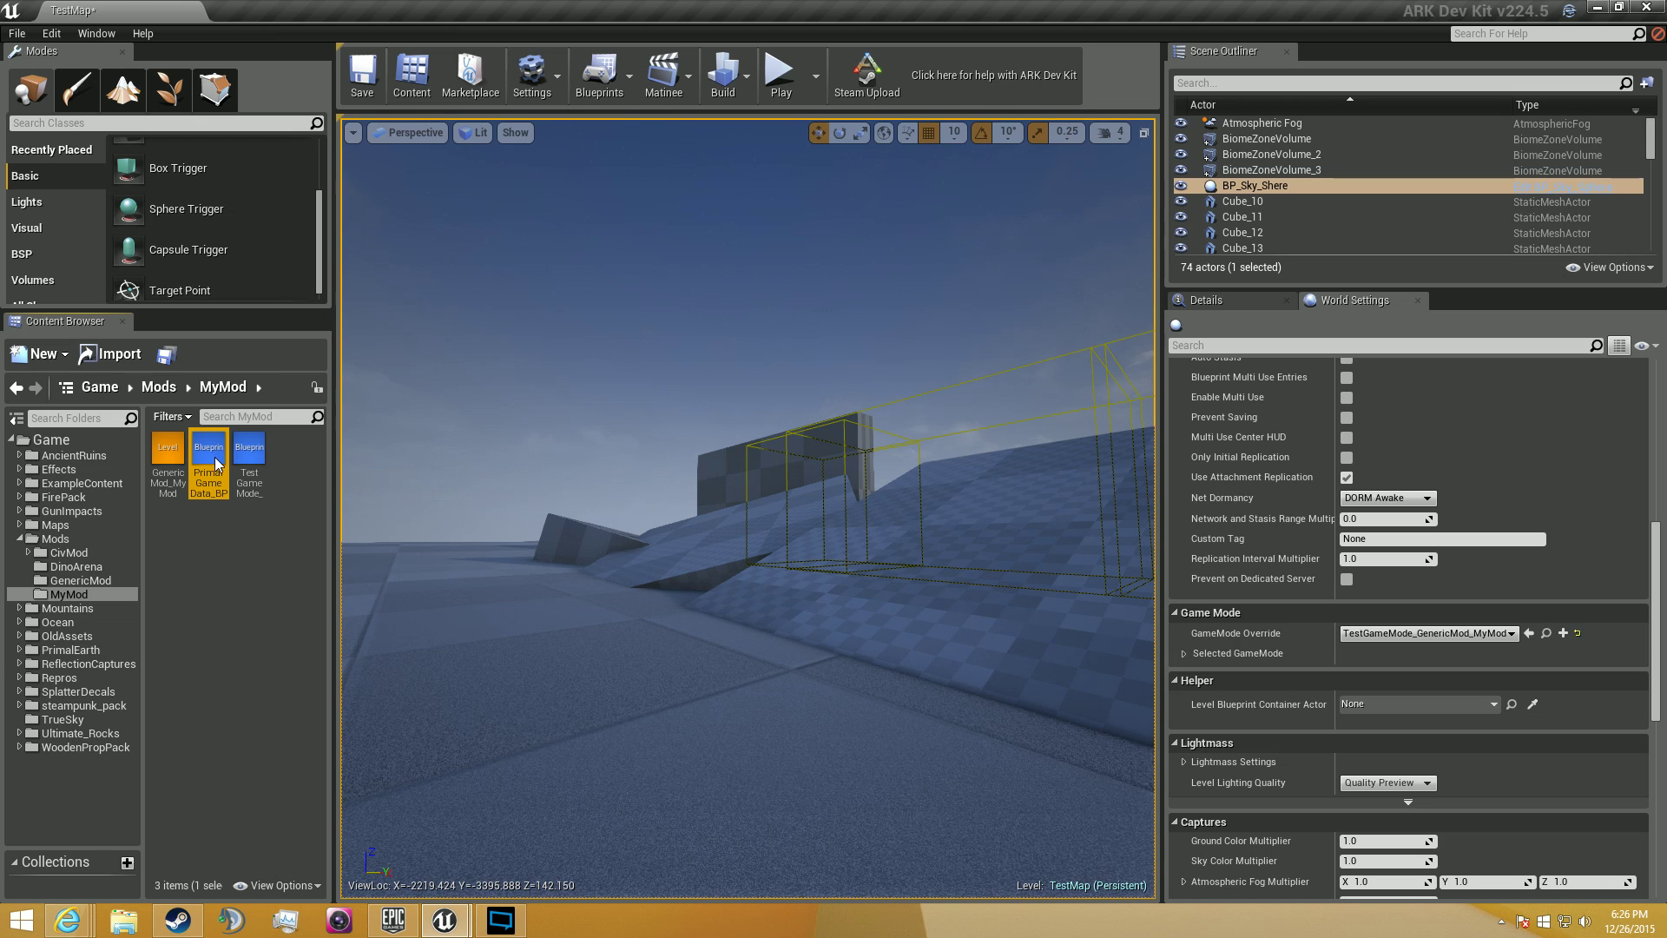
pyautogui.doubleClick(217, 463)
pyautogui.scroll(-15, 1101, 553)
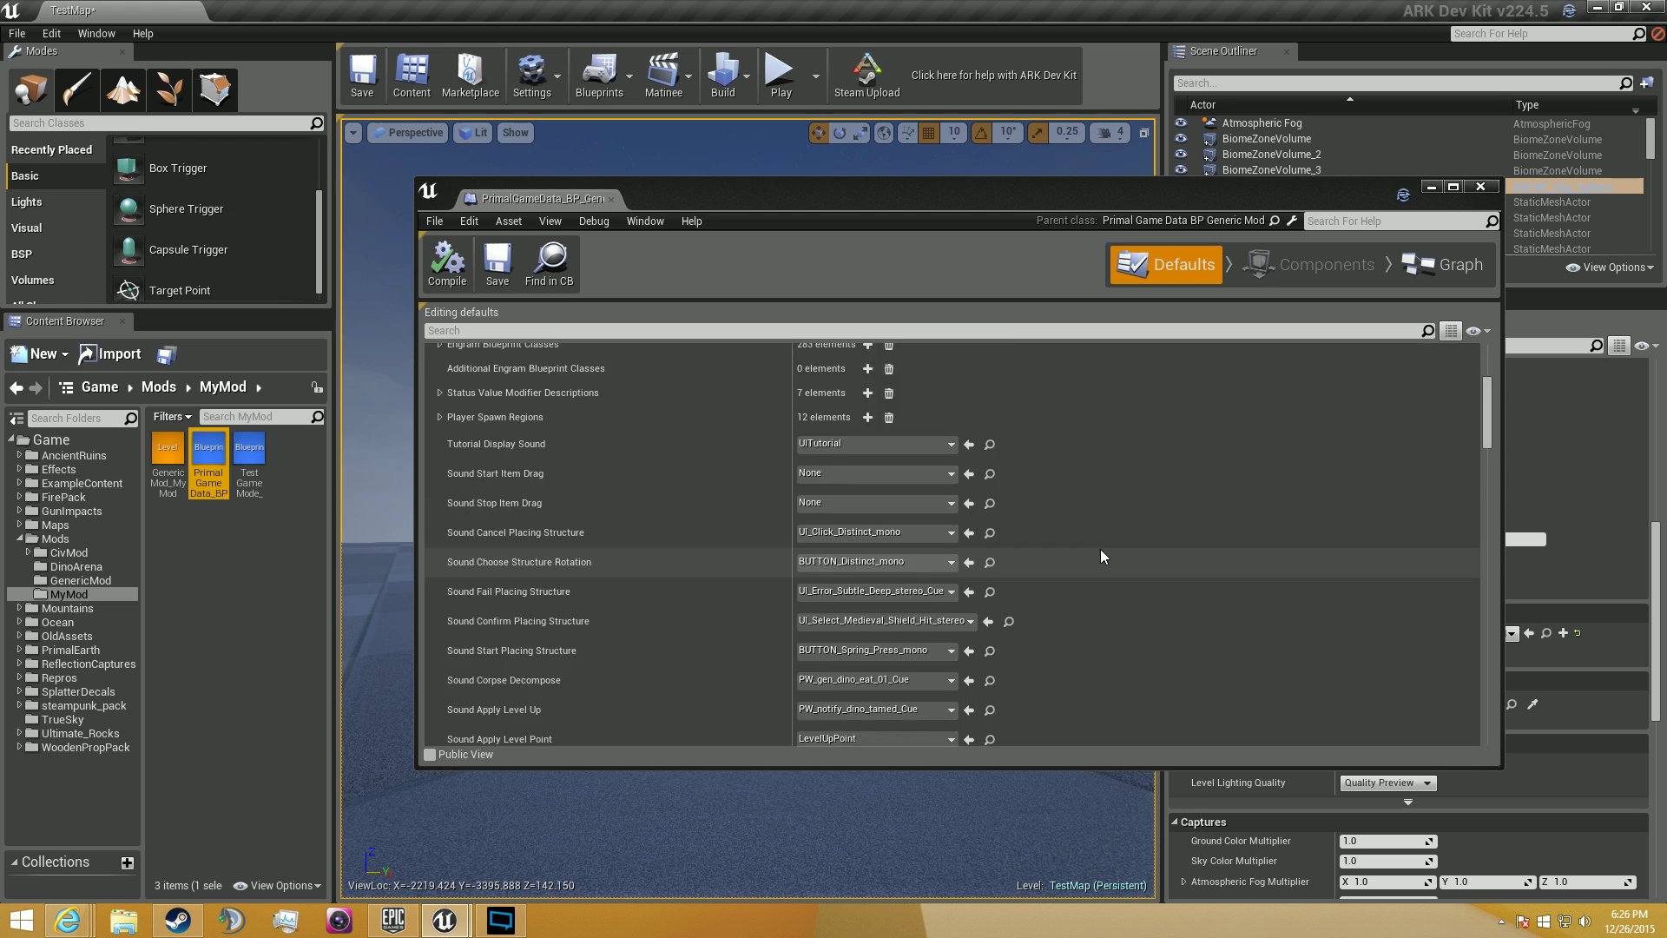
pyautogui.scroll(-5, 1100, 549)
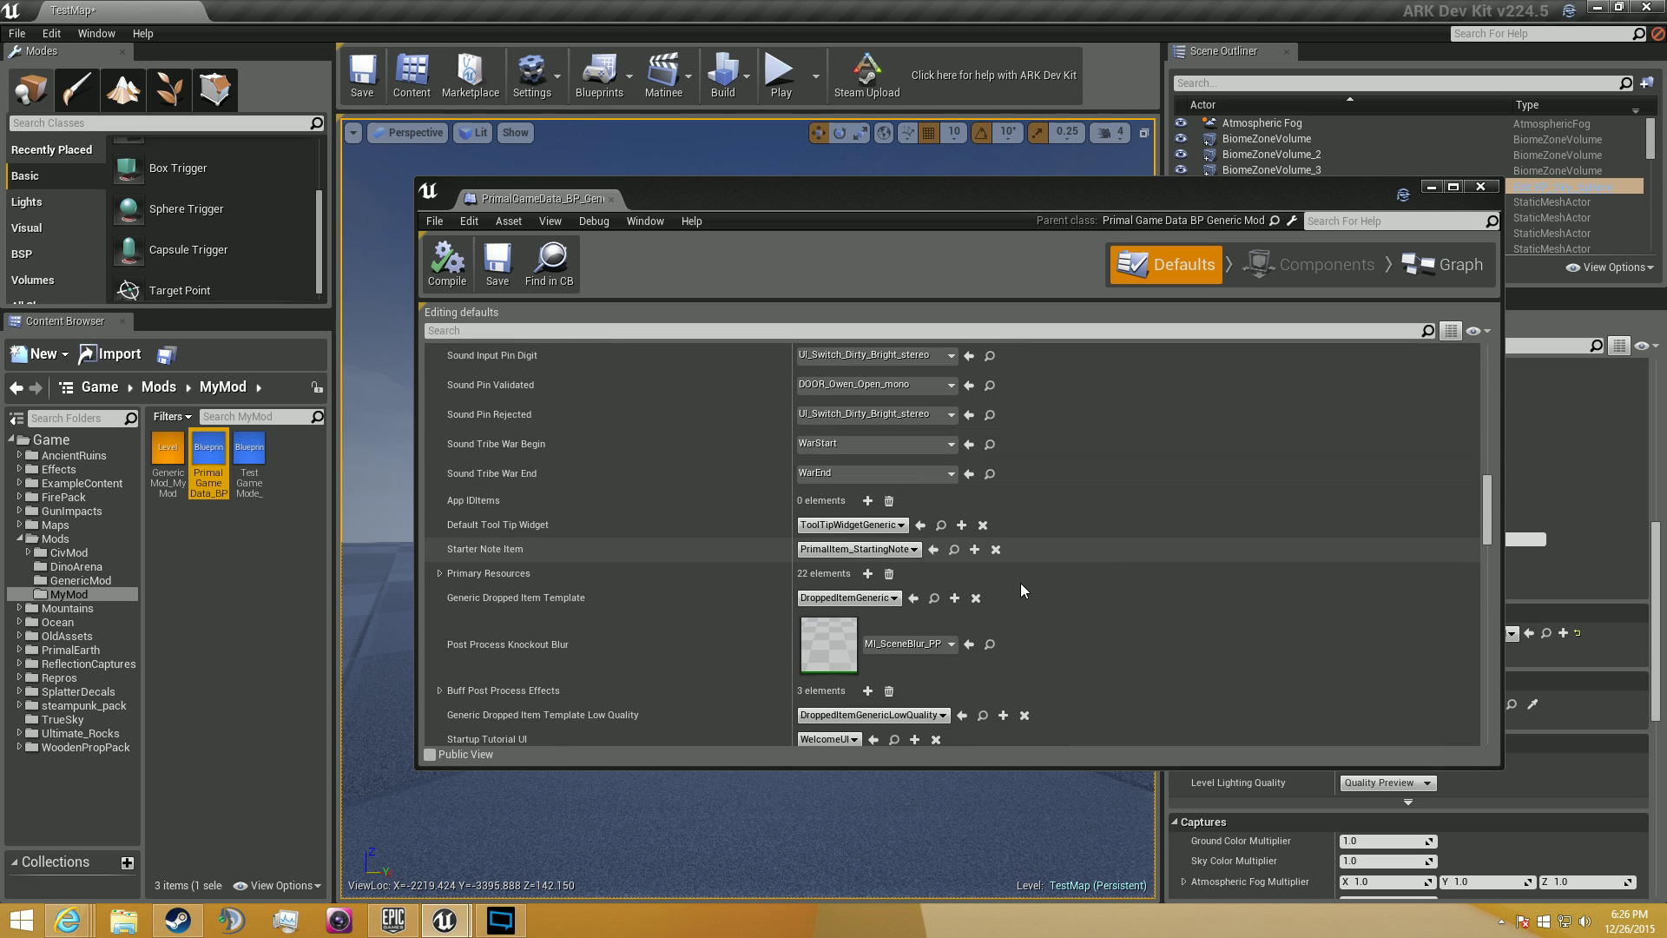
pyautogui.scroll(-4, 938, 695)
pyautogui.scroll(-10, 930, 705)
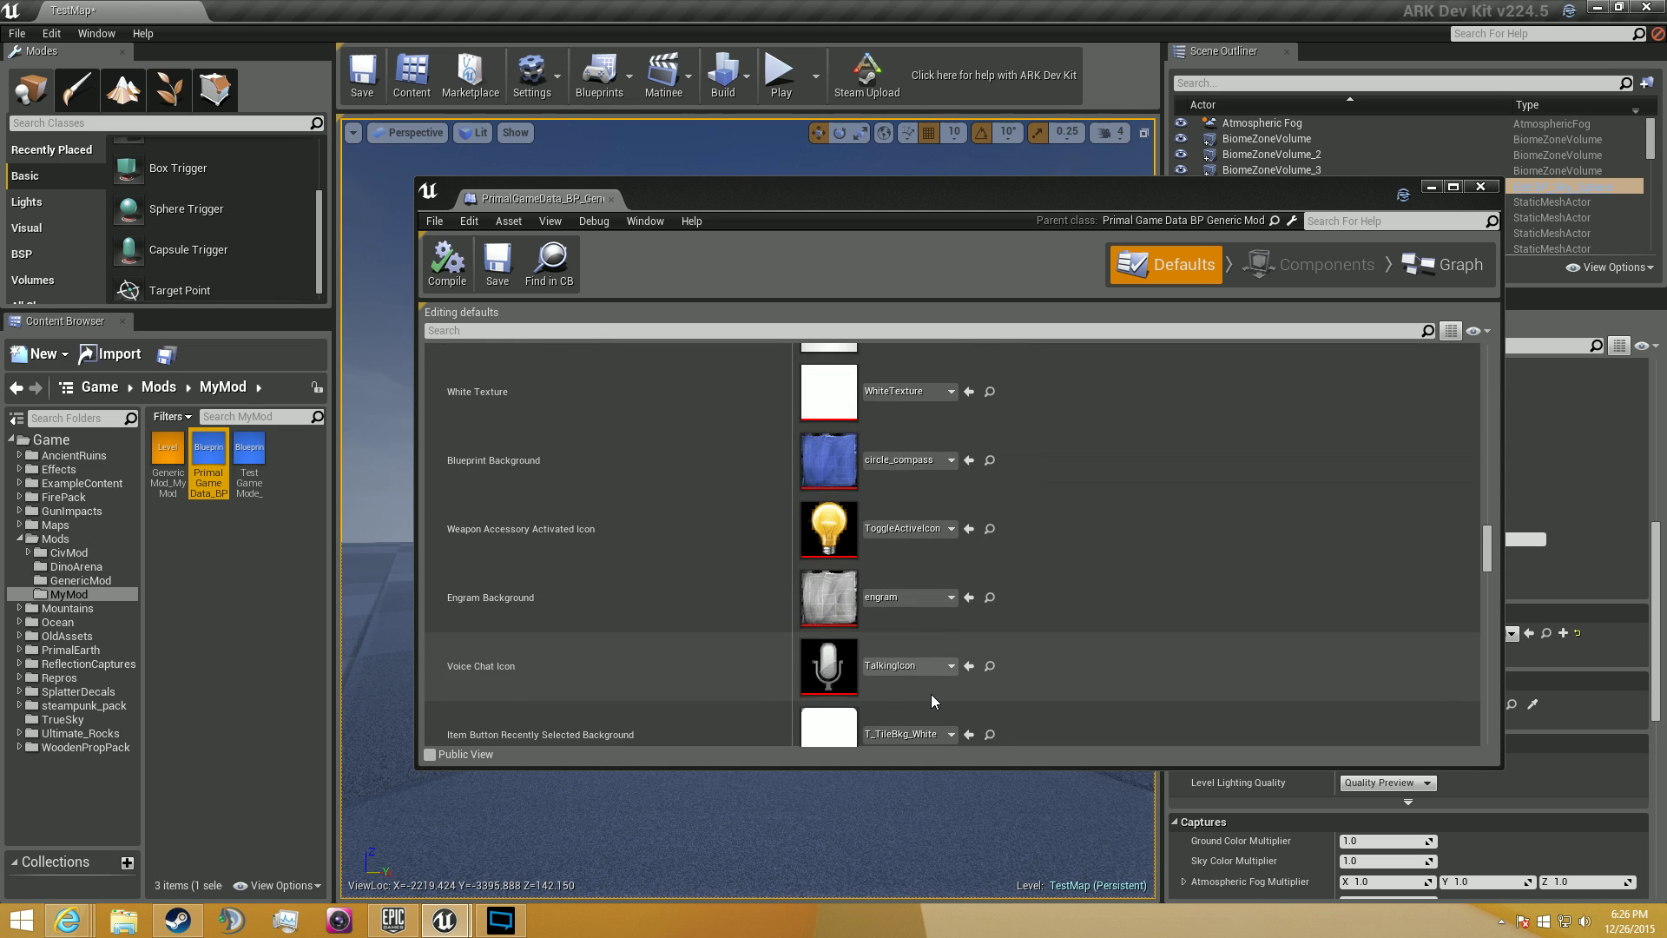
pyautogui.scroll(-4, 931, 695)
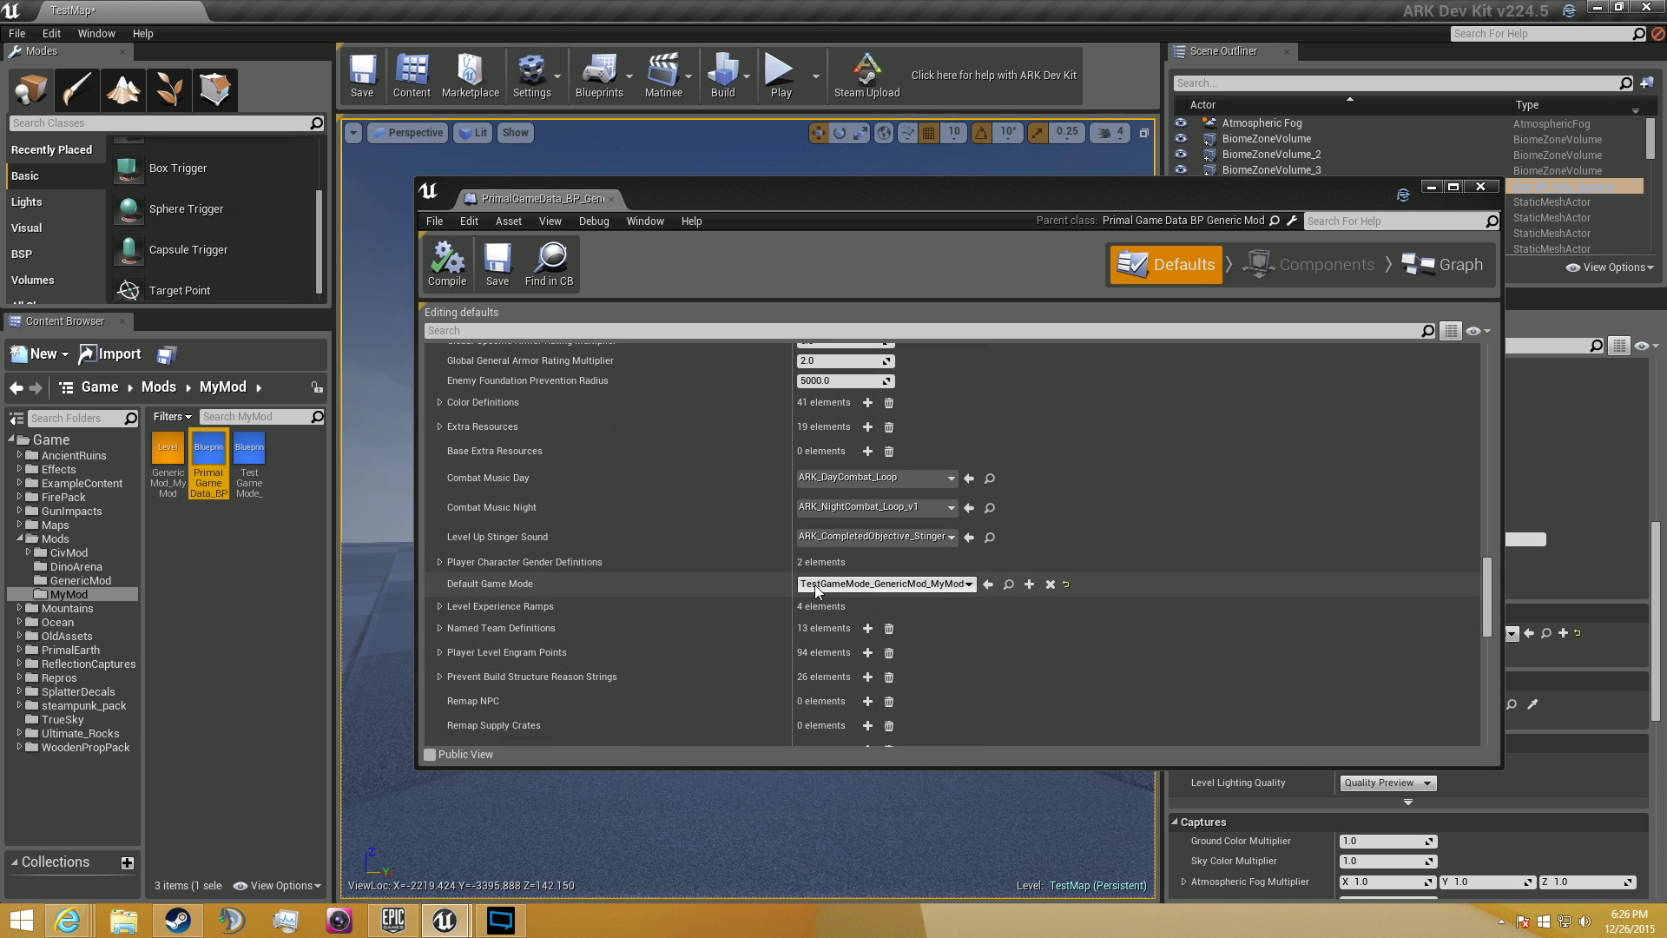
pyautogui.click(931, 587)
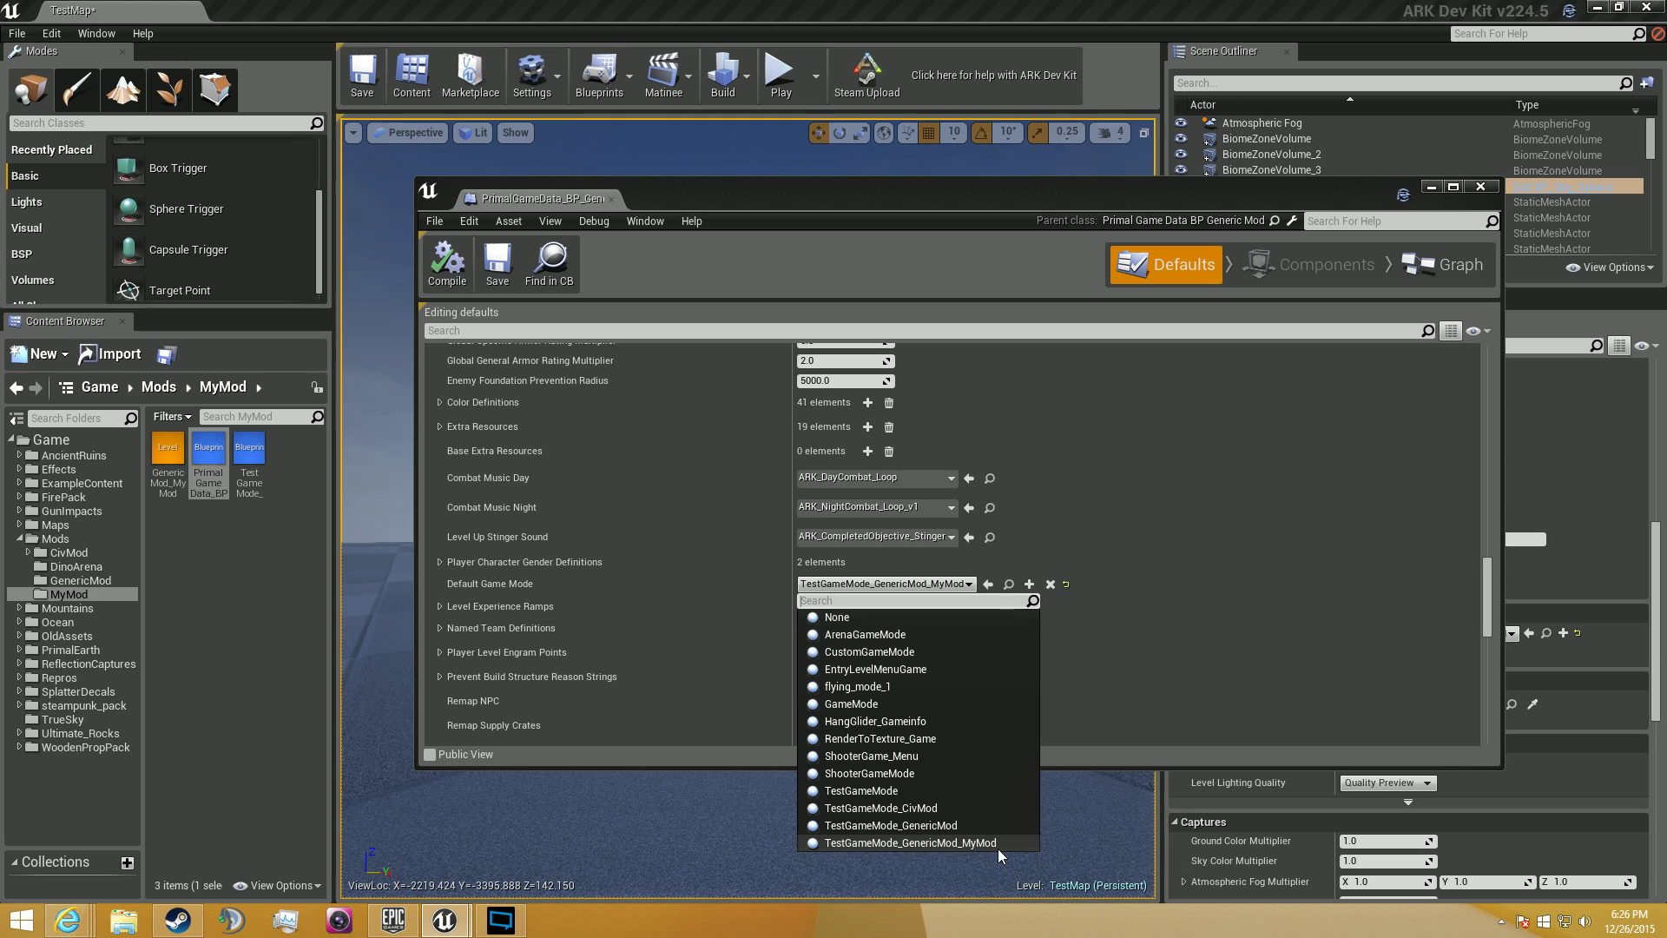
pyautogui.click(1258, 631)
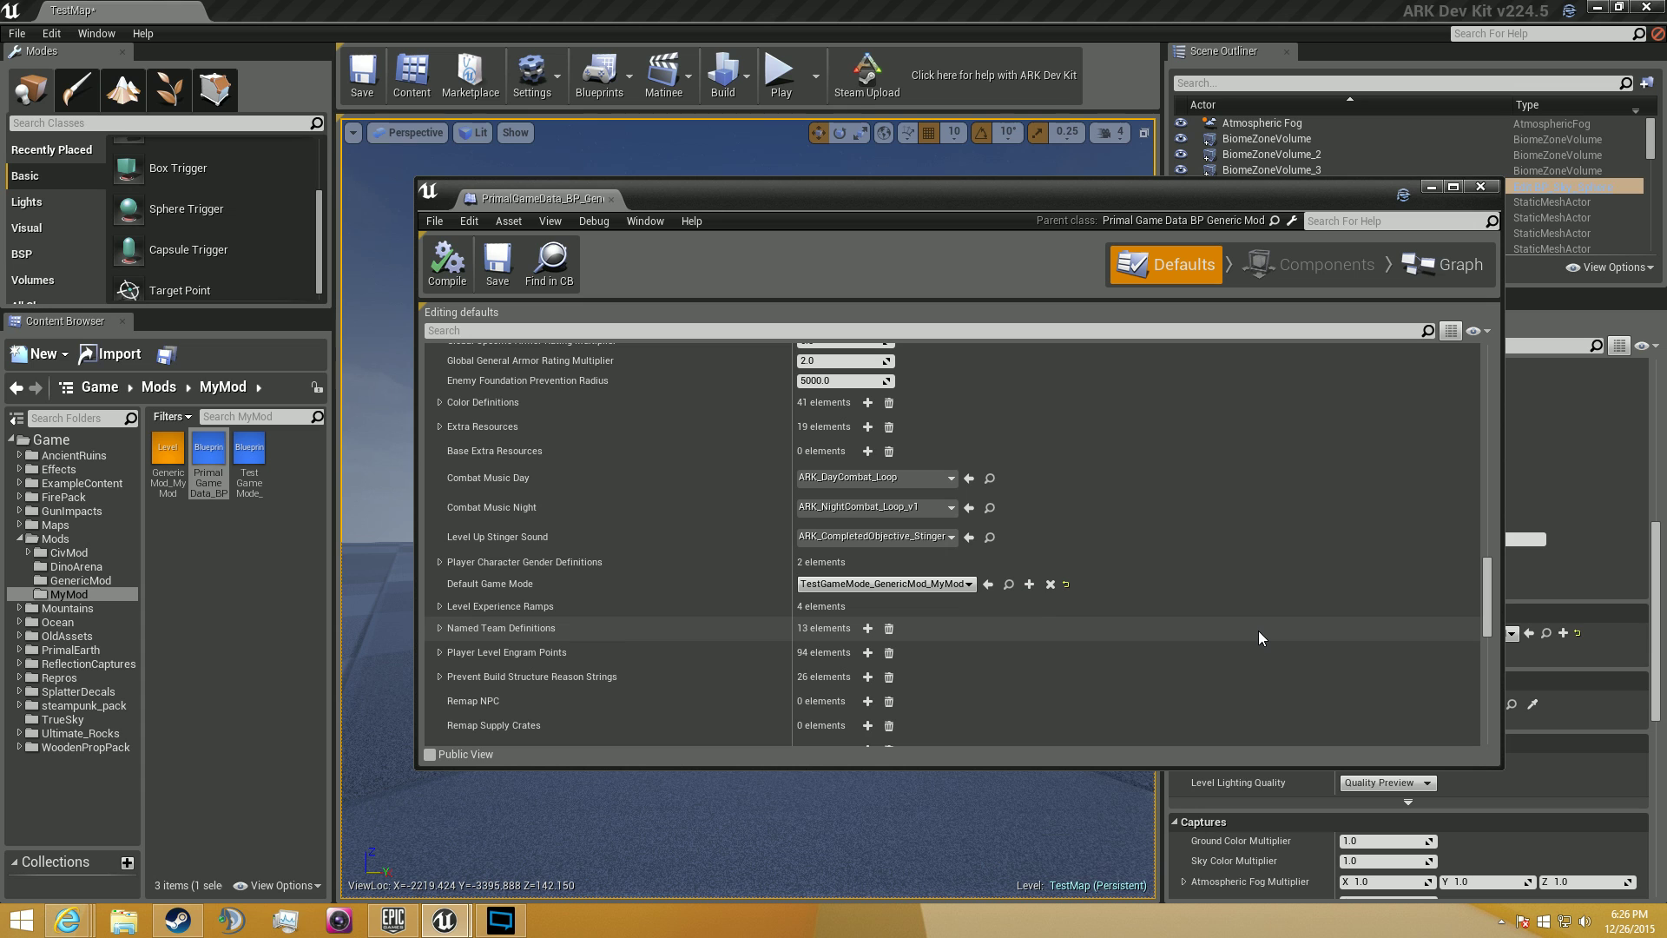
# Remove all elements from Engram Blueprint Classes in the MyMod game data blueprint, and save and close it
pyautogui.scroll(-10, 1258, 630)
pyautogui.scroll(8, 1258, 630)
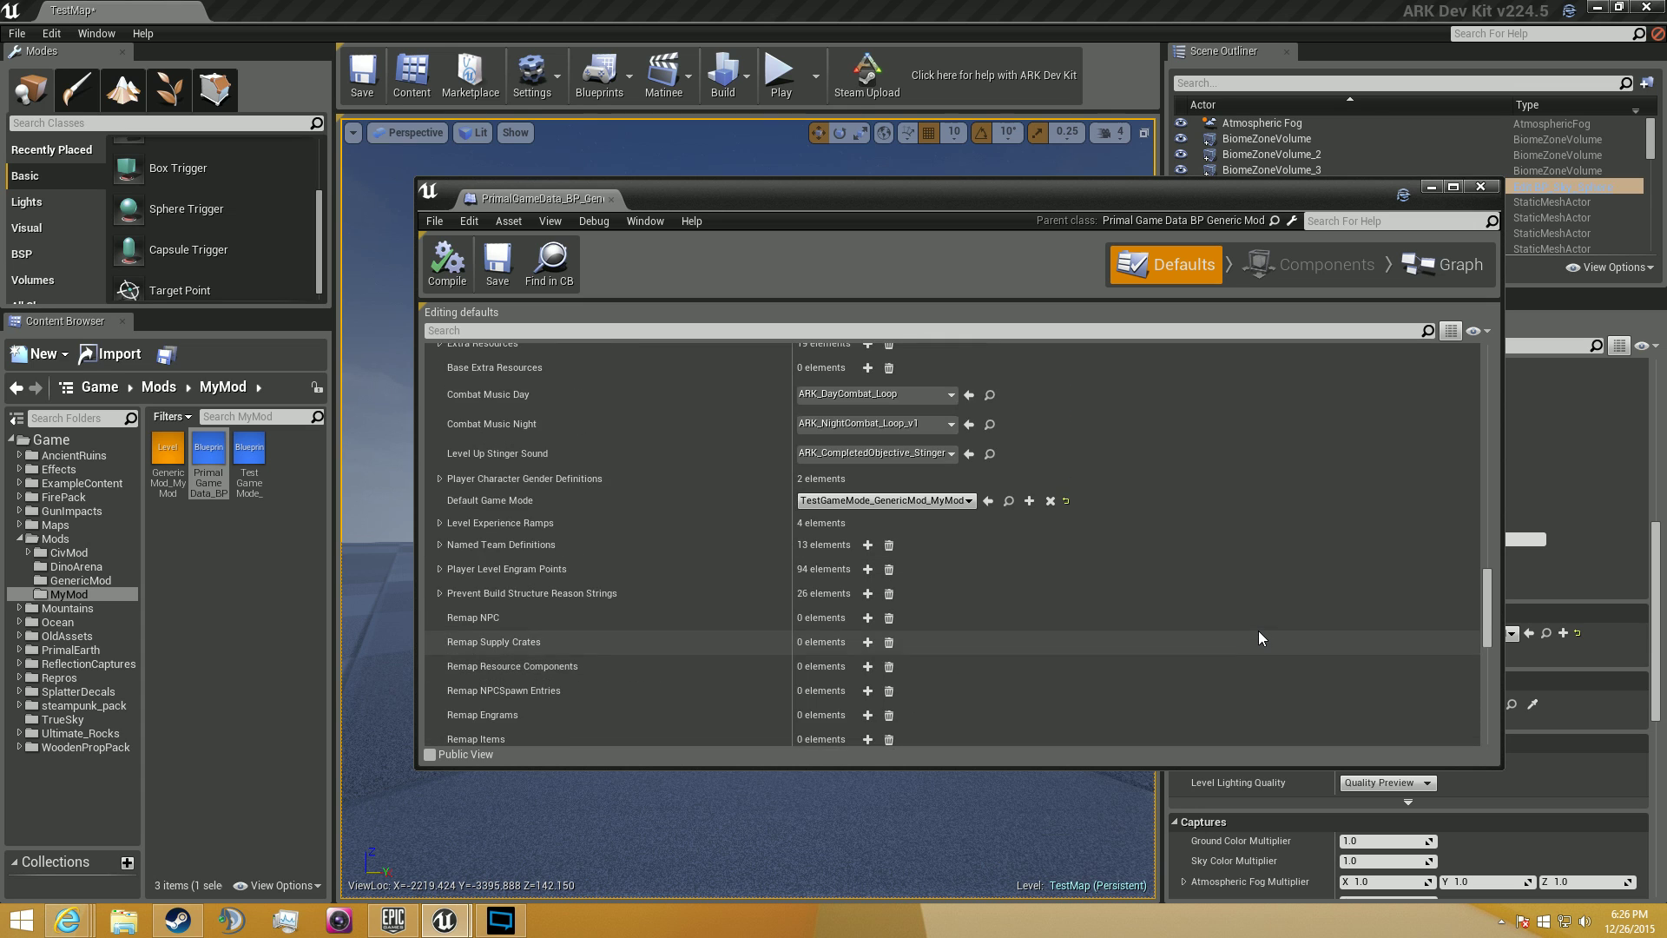
pyautogui.scroll(10, 1258, 630)
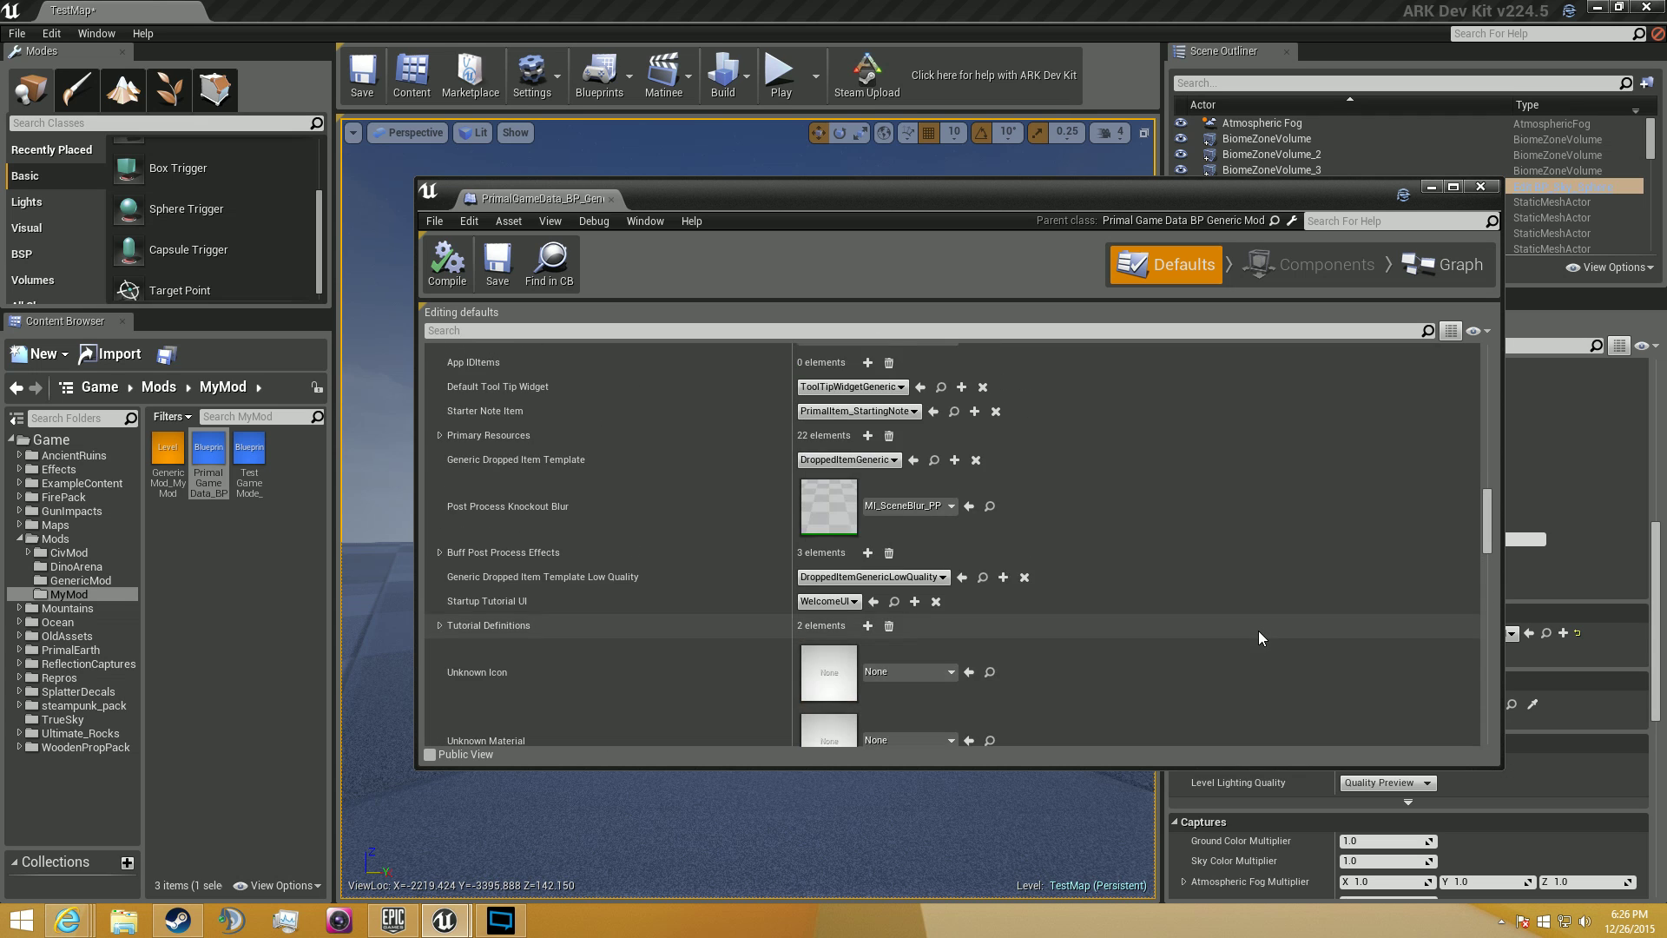
pyautogui.scroll(3, 1259, 632)
pyautogui.scroll(3, 1258, 630)
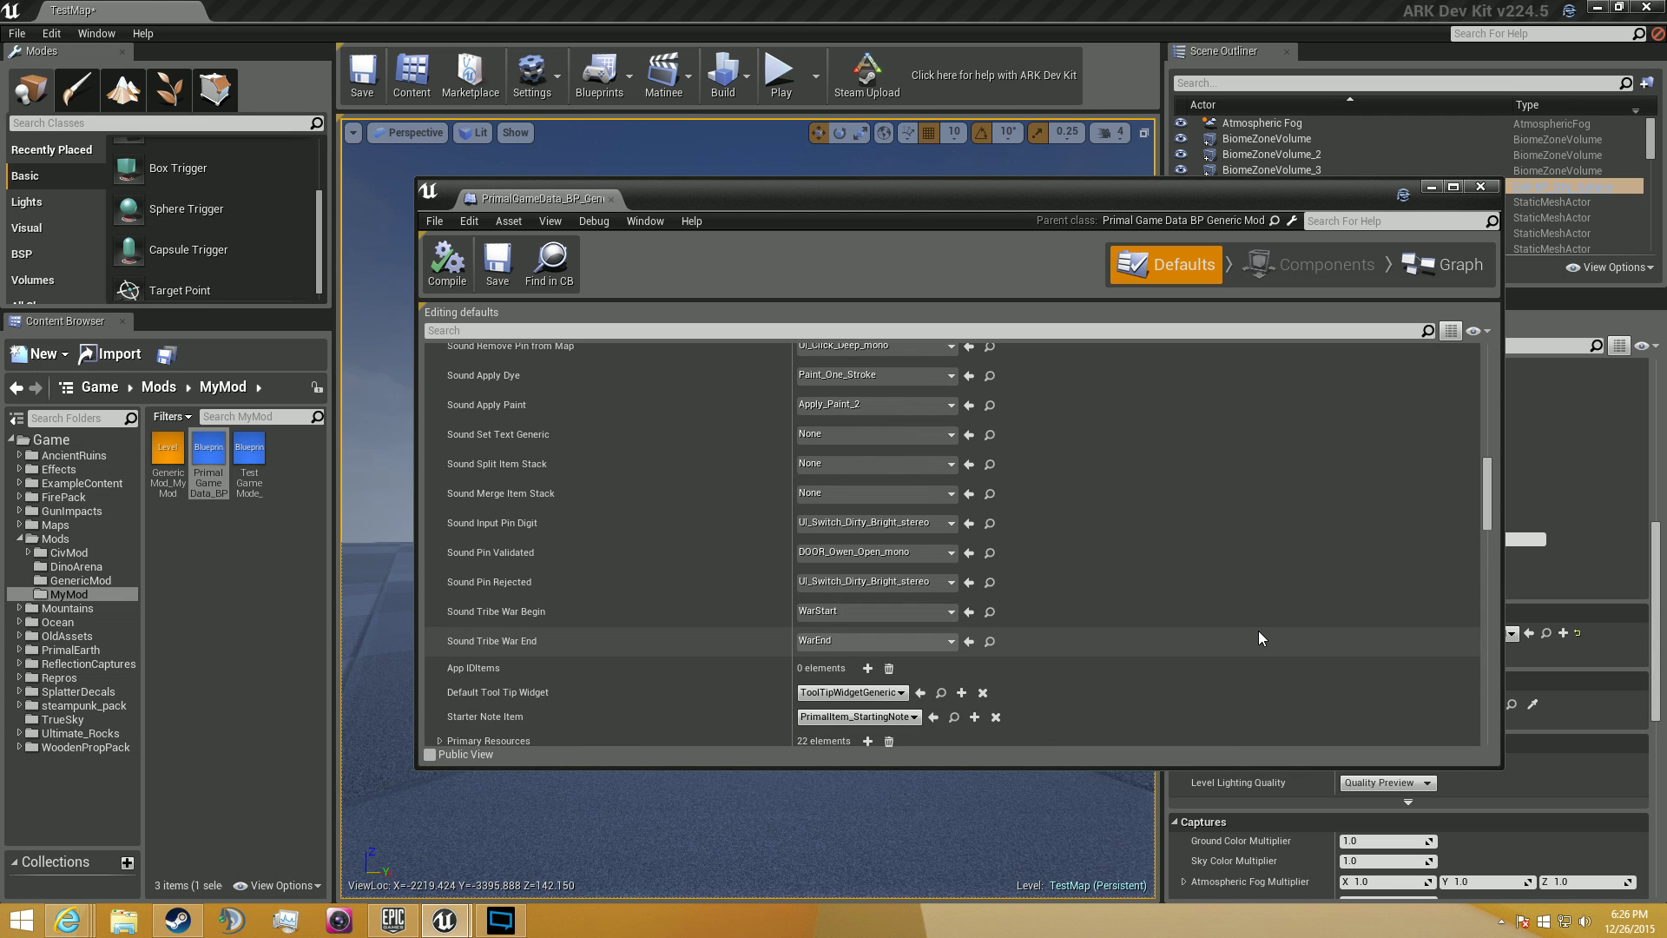
pyautogui.scroll(12, 1258, 630)
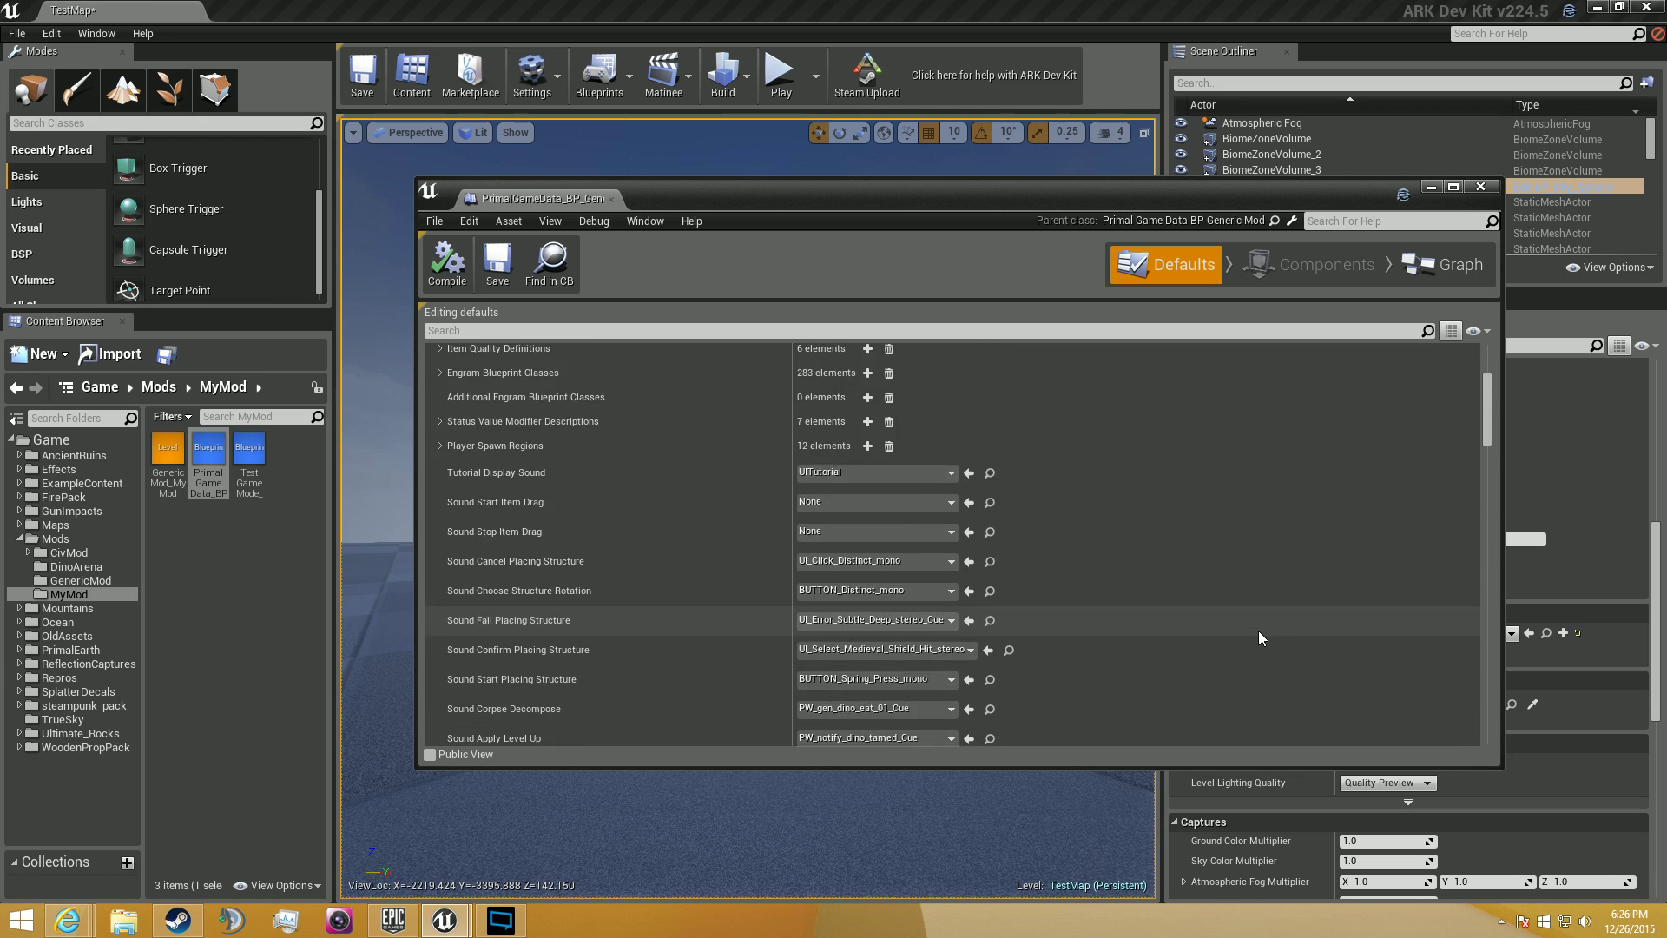
pyautogui.scroll(4, 1258, 630)
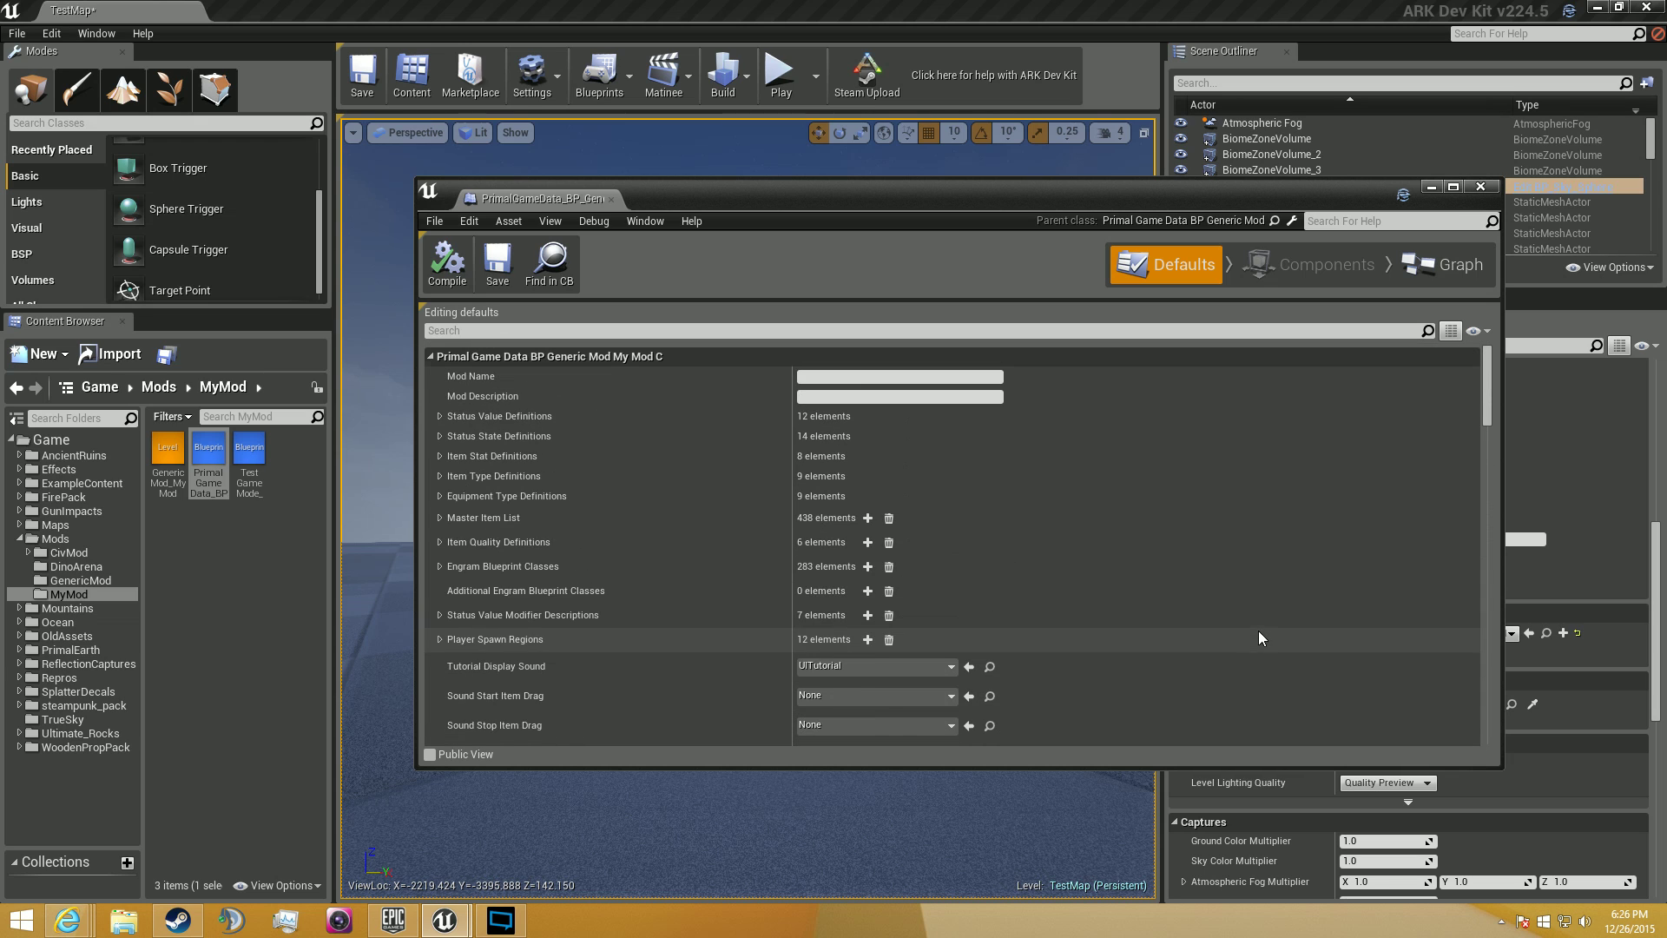
pyautogui.click(439, 565)
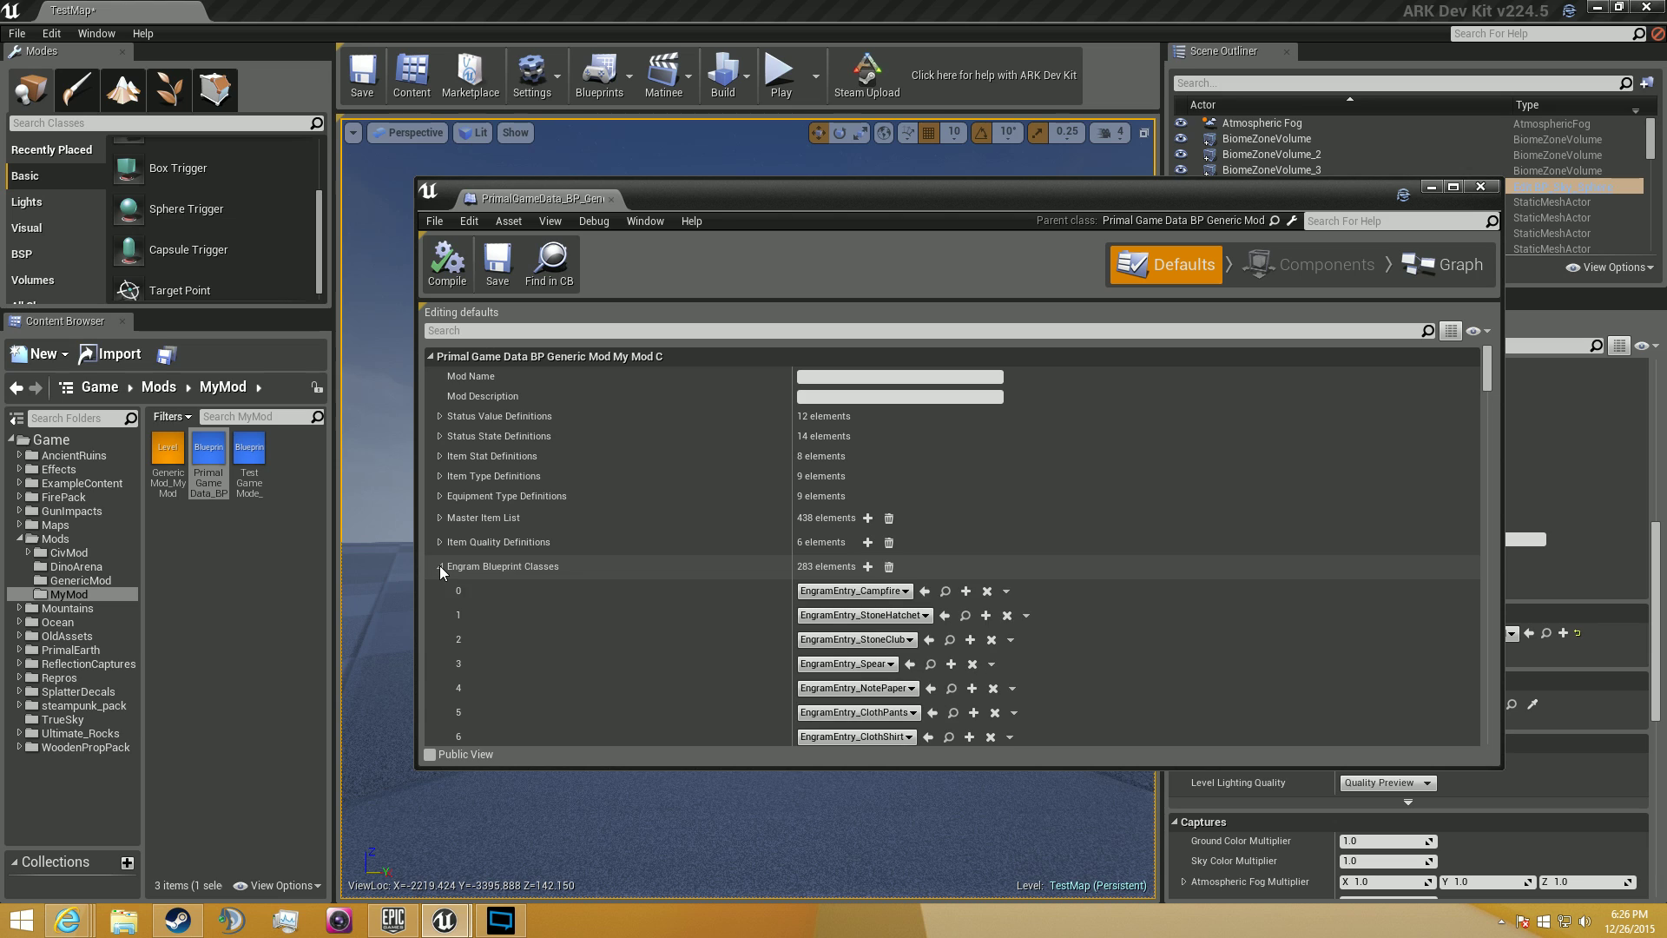
pyautogui.click(889, 566)
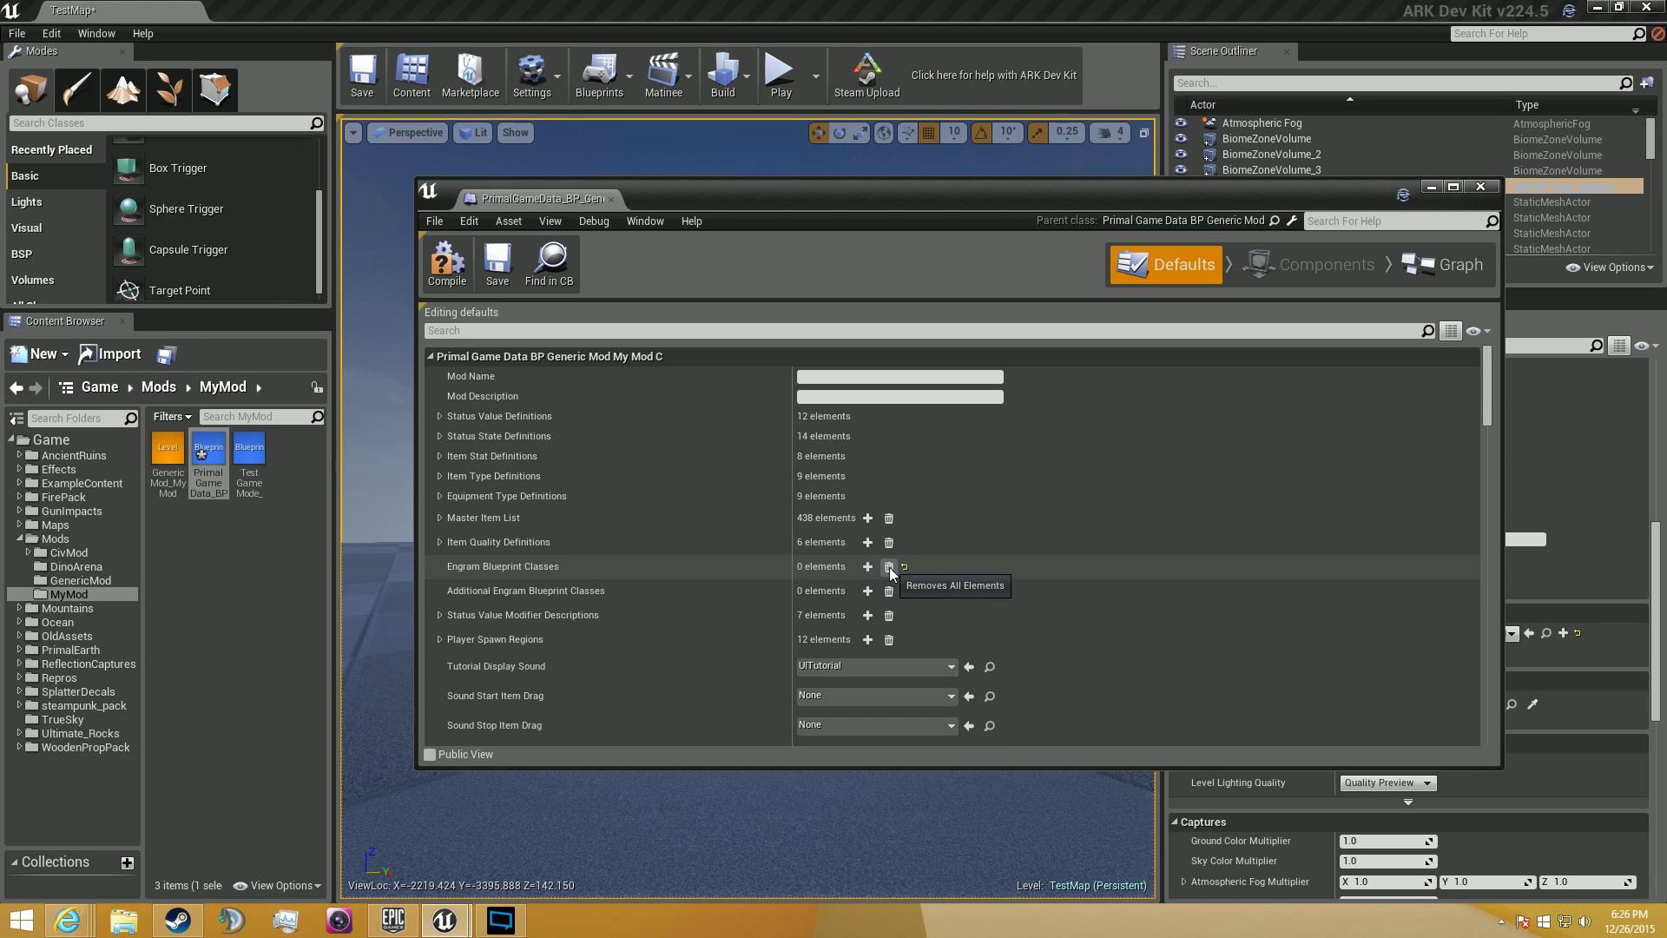
pyautogui.click(496, 271)
pyautogui.click(611, 199)
# Play-test the level, check the survivor's engram list from the inventory, and end the play session
pyautogui.click(766, 80)
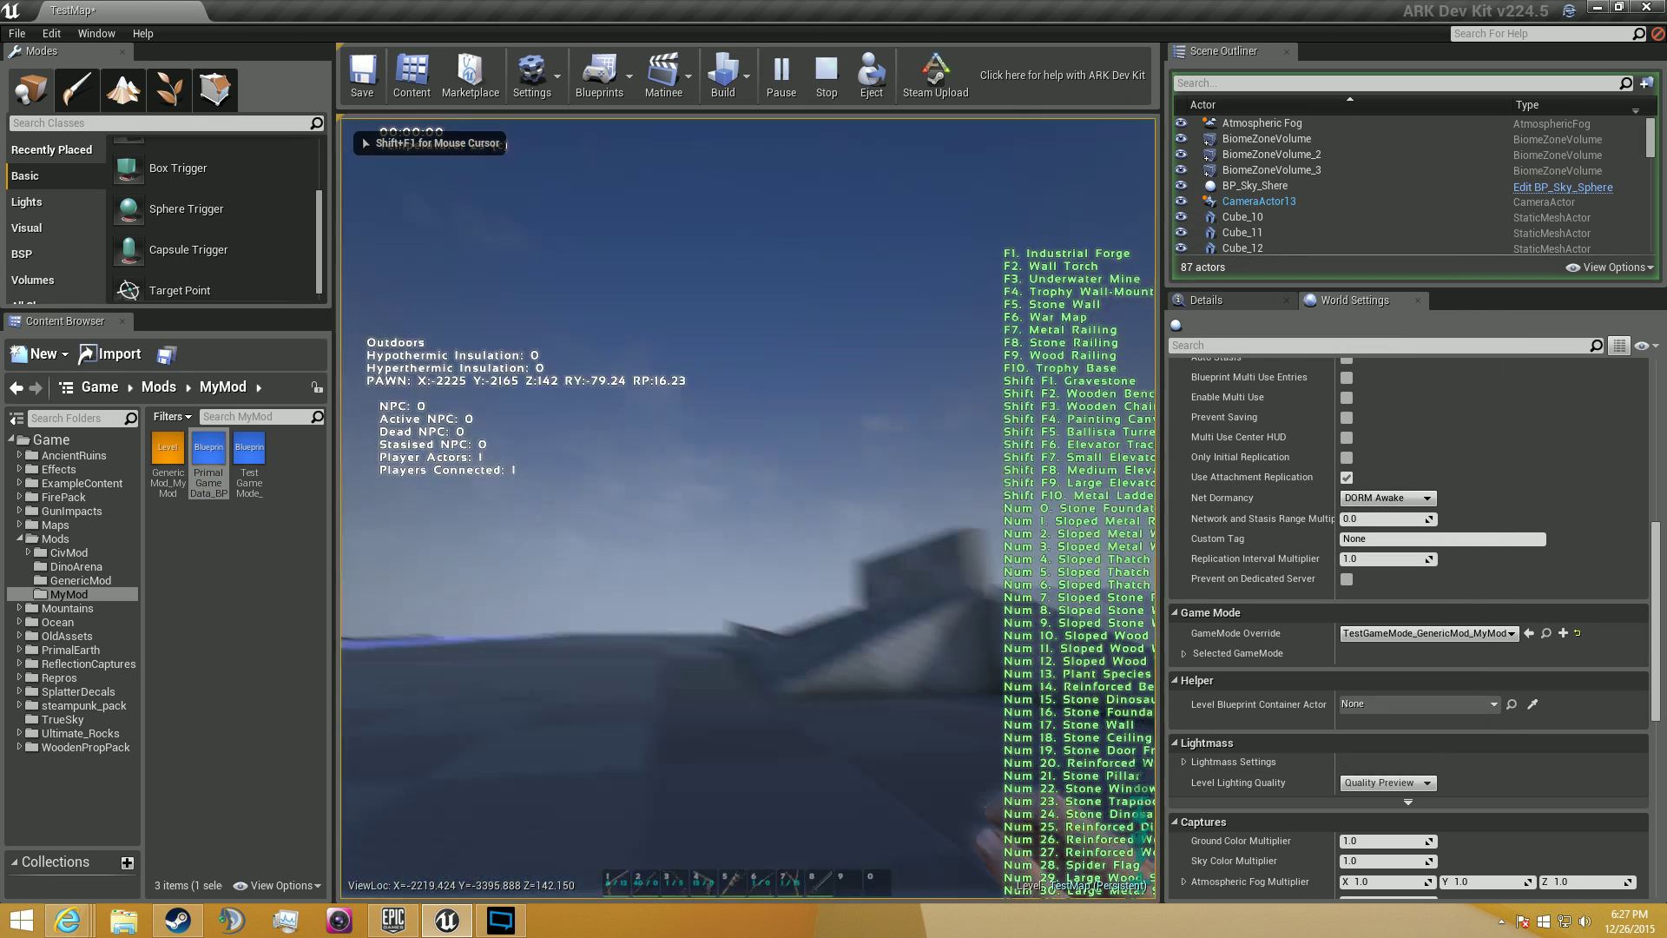
pyautogui.press('i')
pyautogui.click(963, 526)
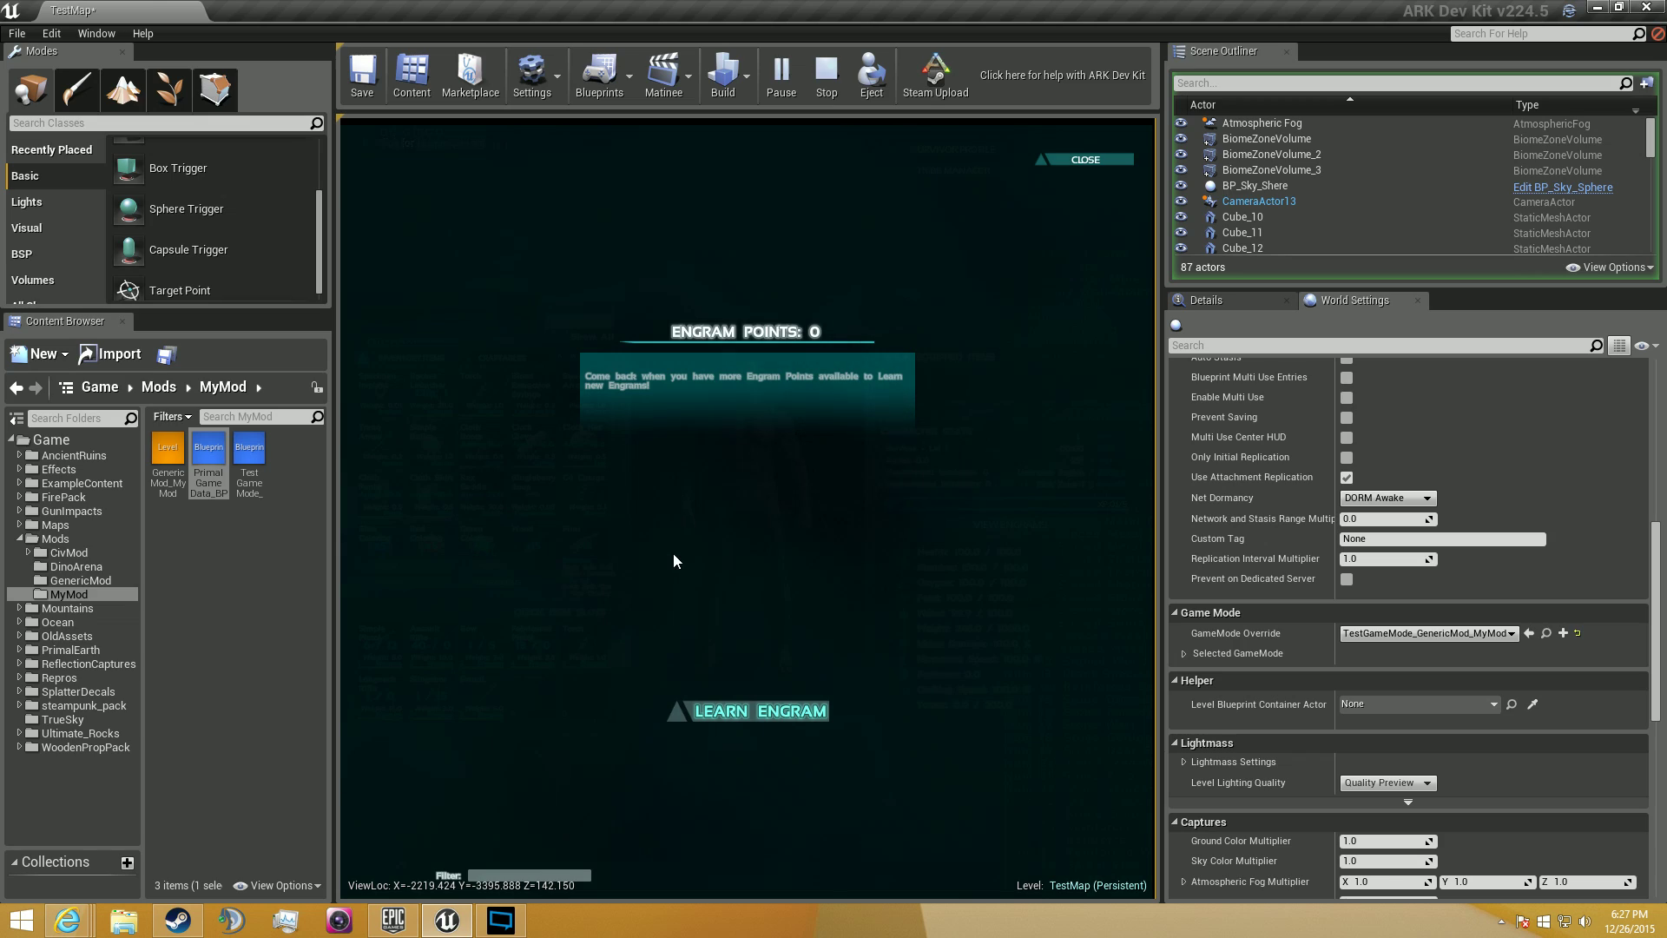
pyautogui.press('i')
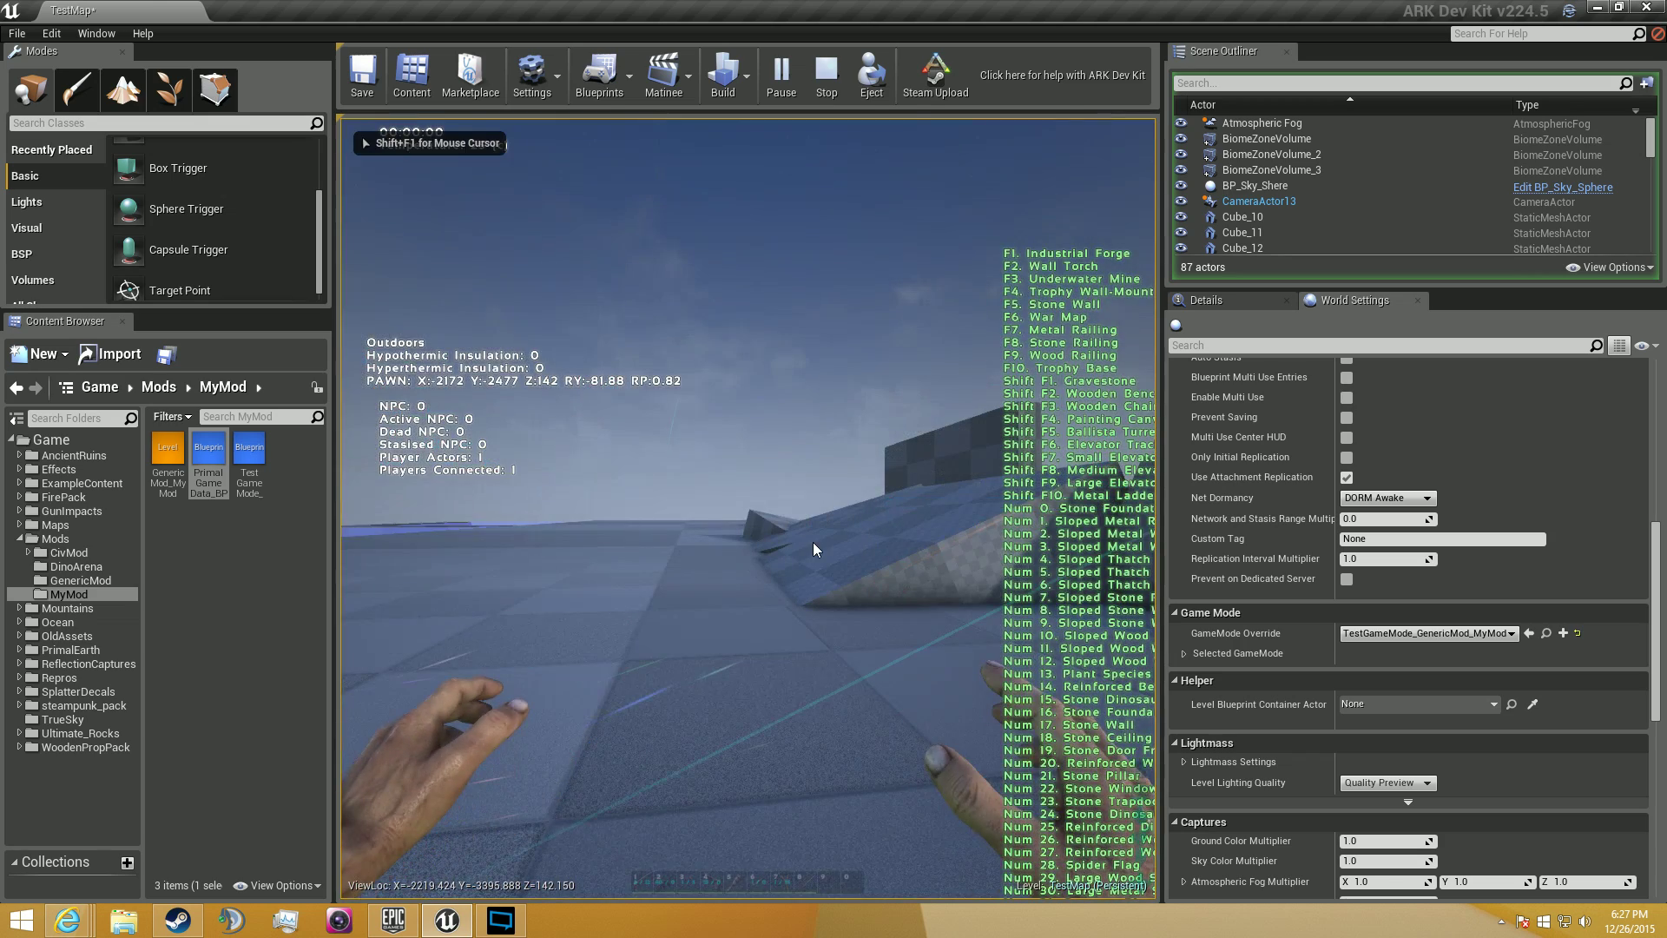
pyautogui.press('Escape')
# Reset Engram Blueprint Classes to its default in PrimalGameData_BP_GenericMod_MyMod, check the restored entries, and save and close the blueprint
pyautogui.click(221, 480)
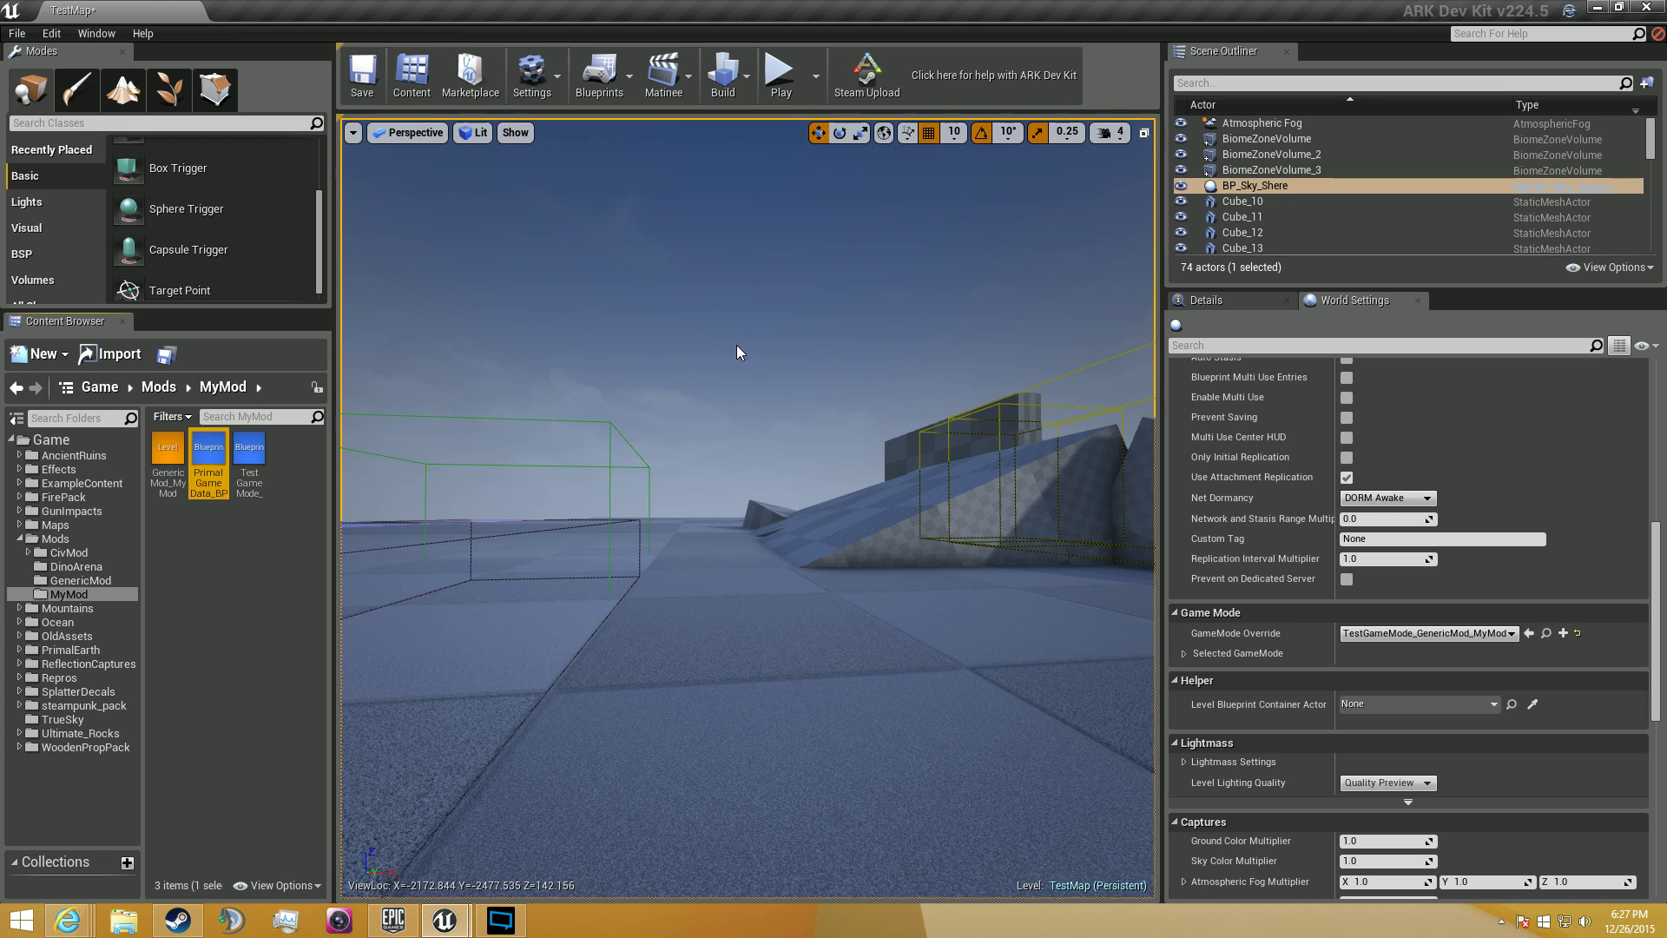
pyautogui.doubleClick(222, 458)
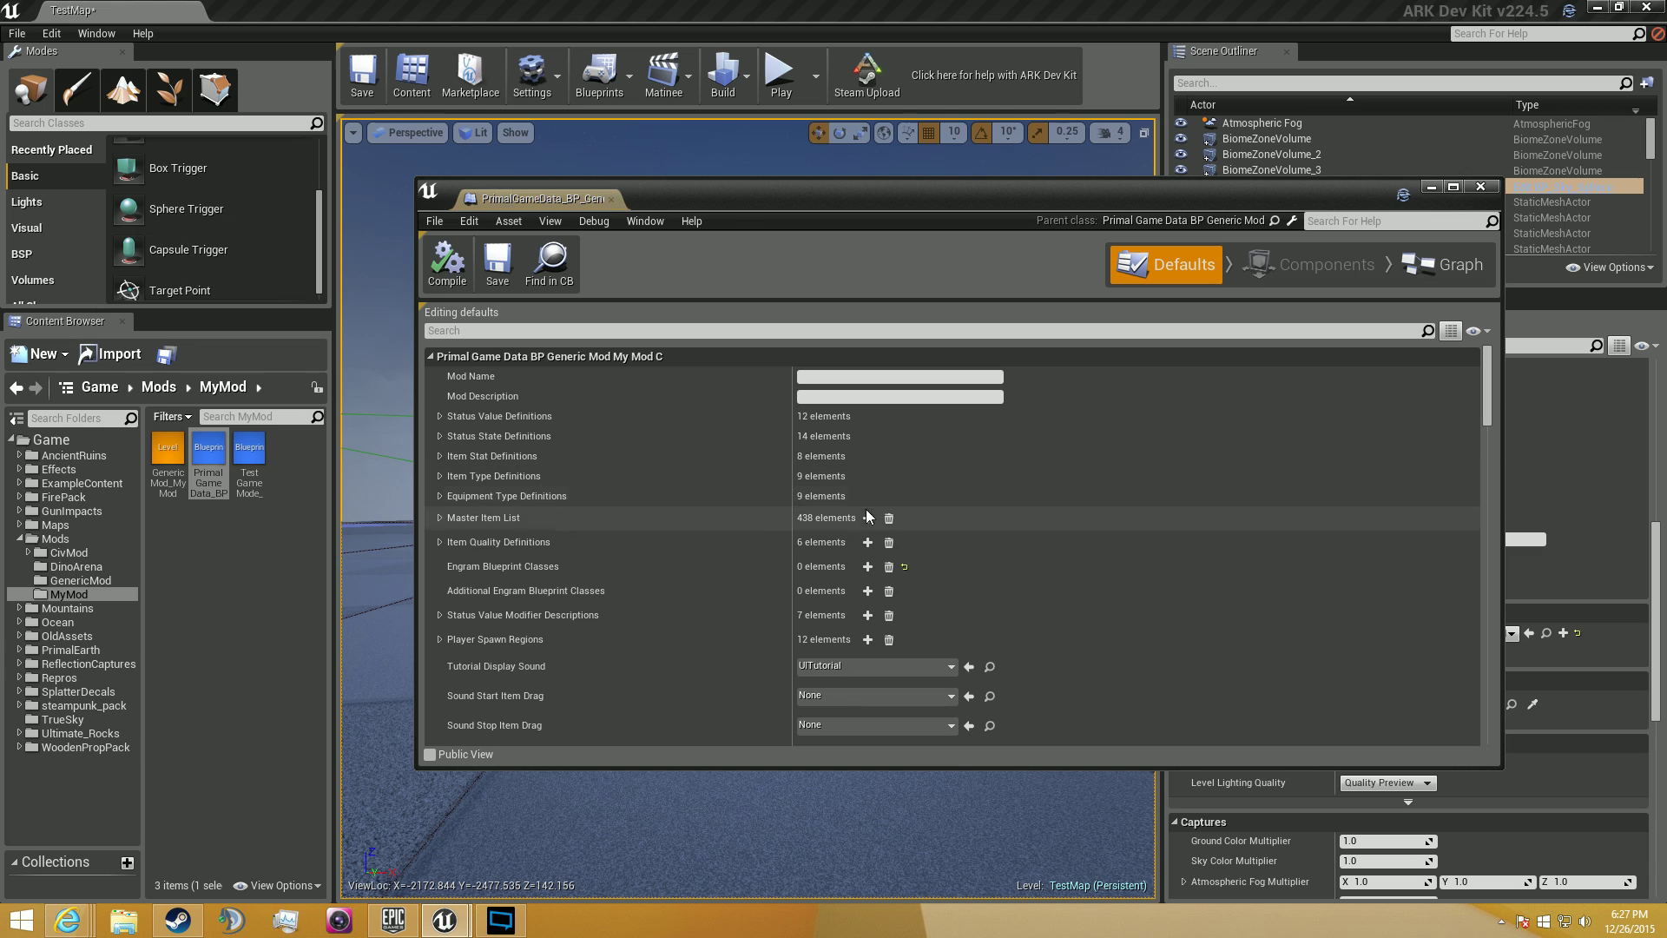
pyautogui.click(904, 566)
pyautogui.click(438, 567)
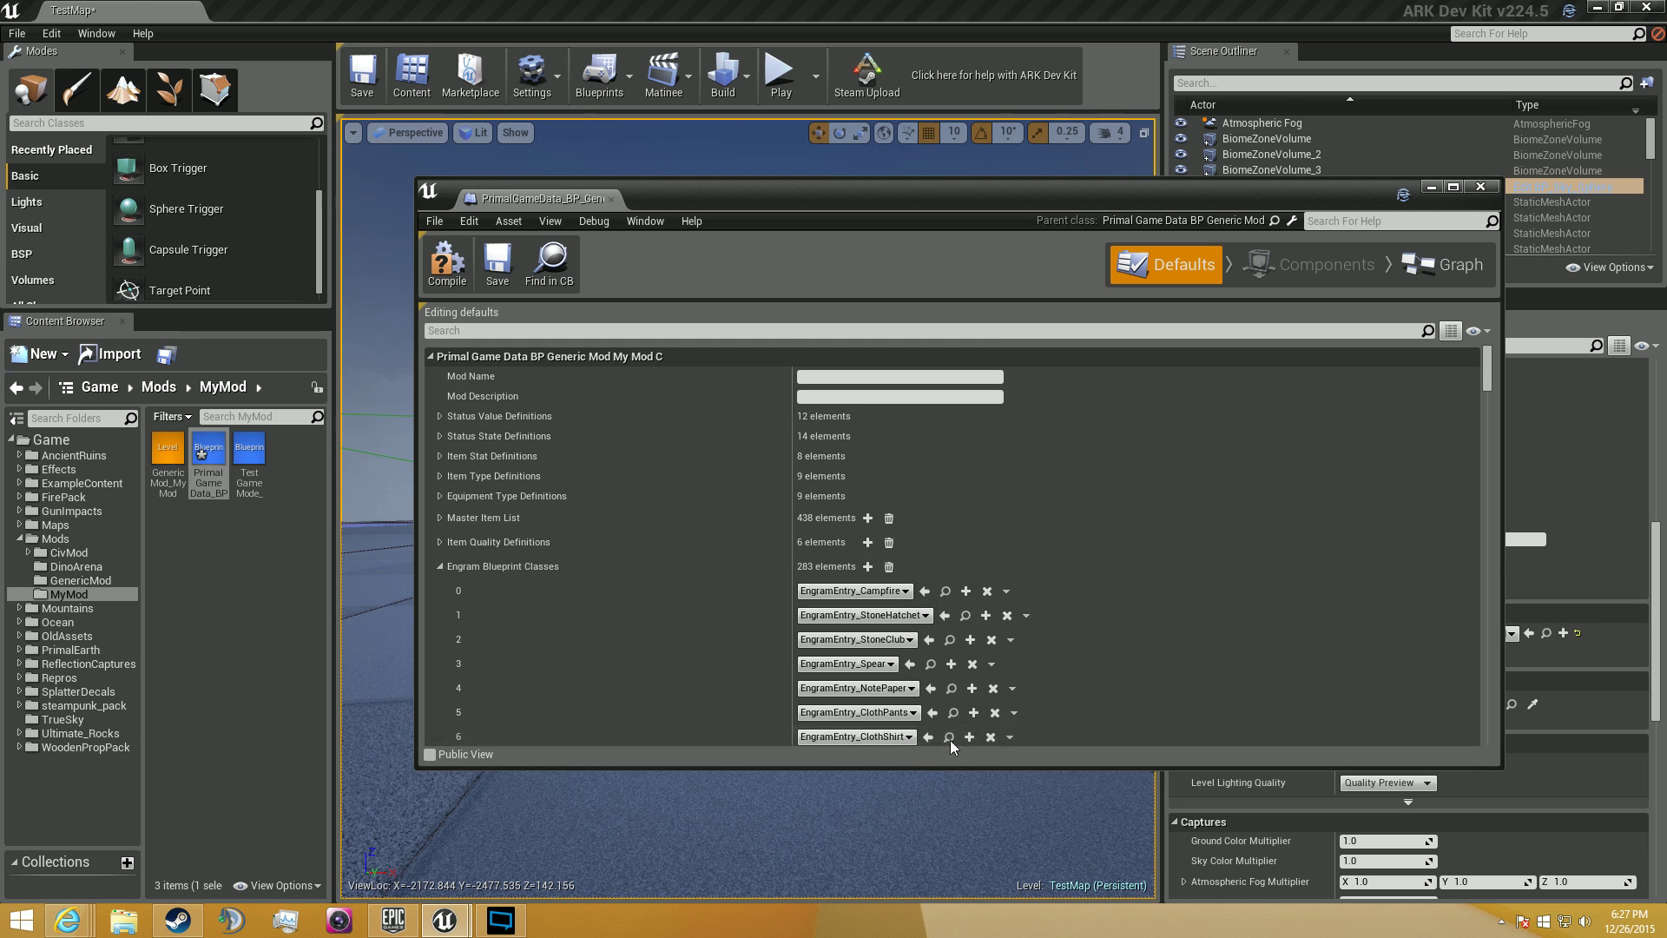
pyautogui.scroll(-10, 967, 653)
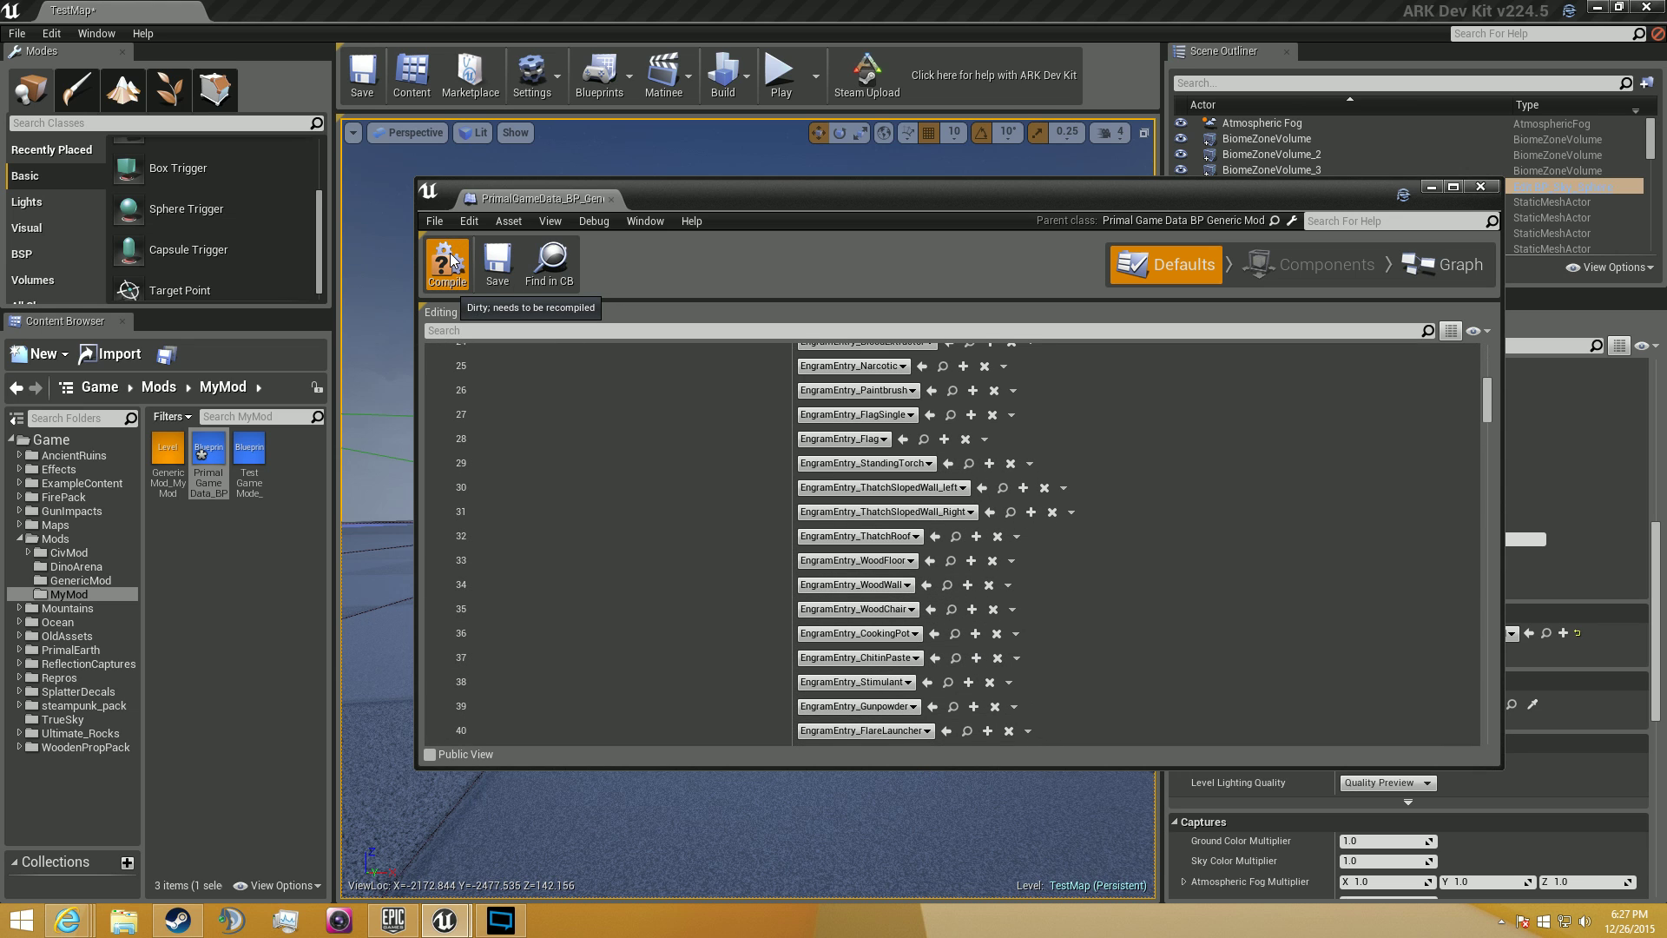
pyautogui.click(514, 264)
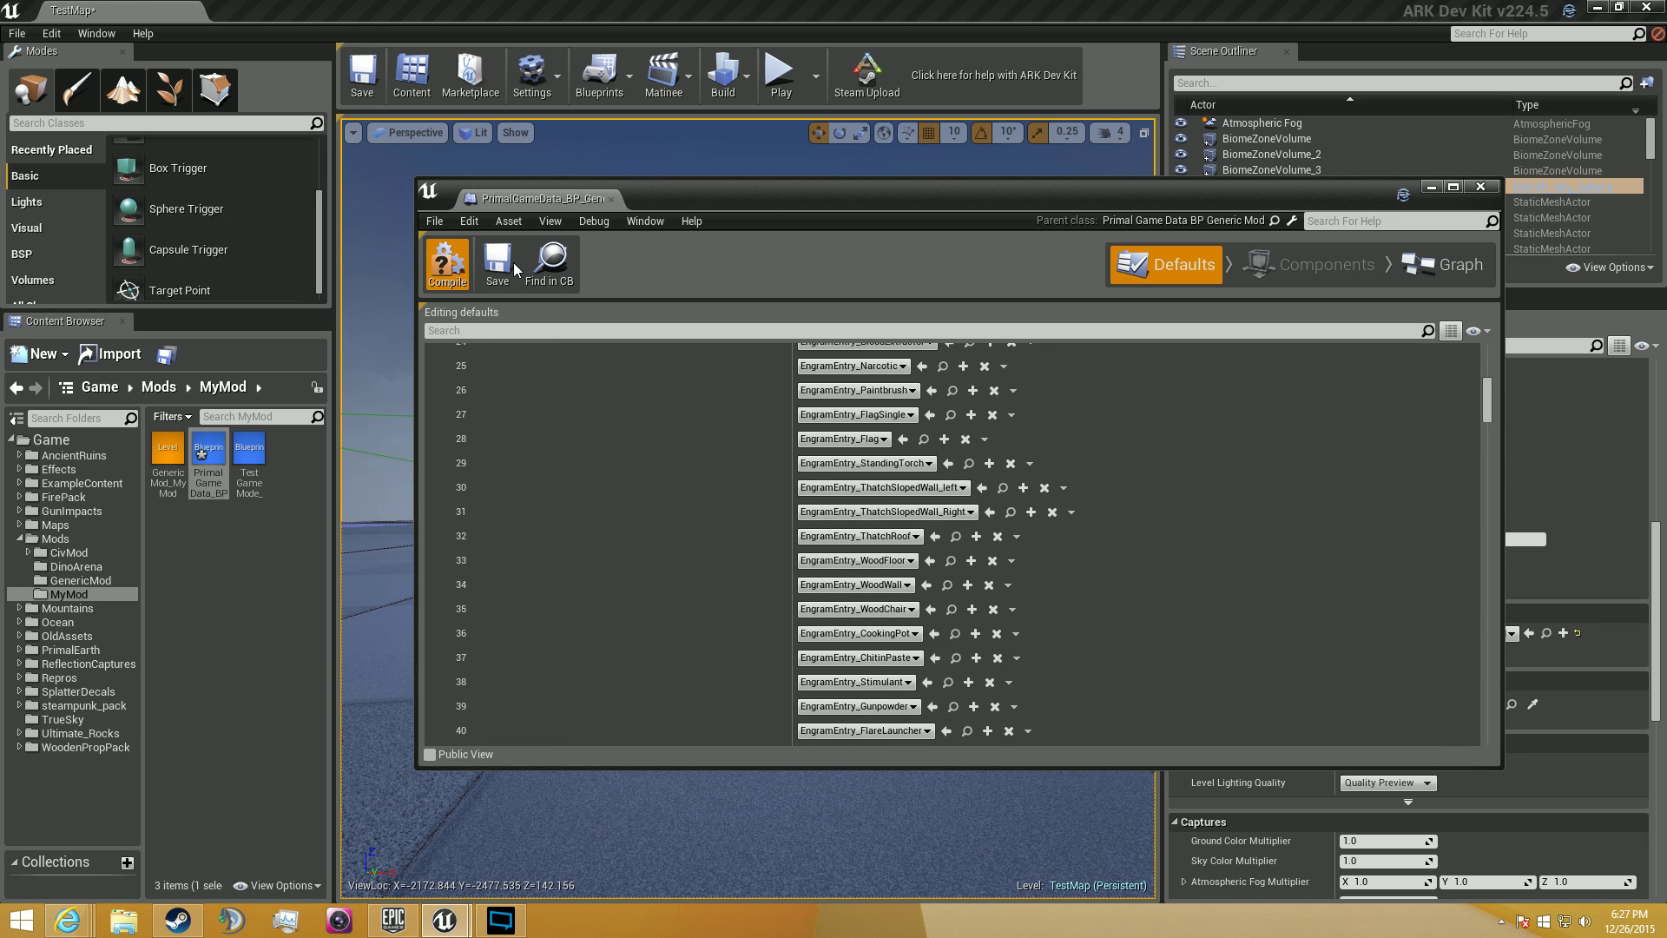
pyautogui.click(611, 199)
# Play-test the level again, browse the engrams available to the survivor, and stop playing
pyautogui.click(781, 82)
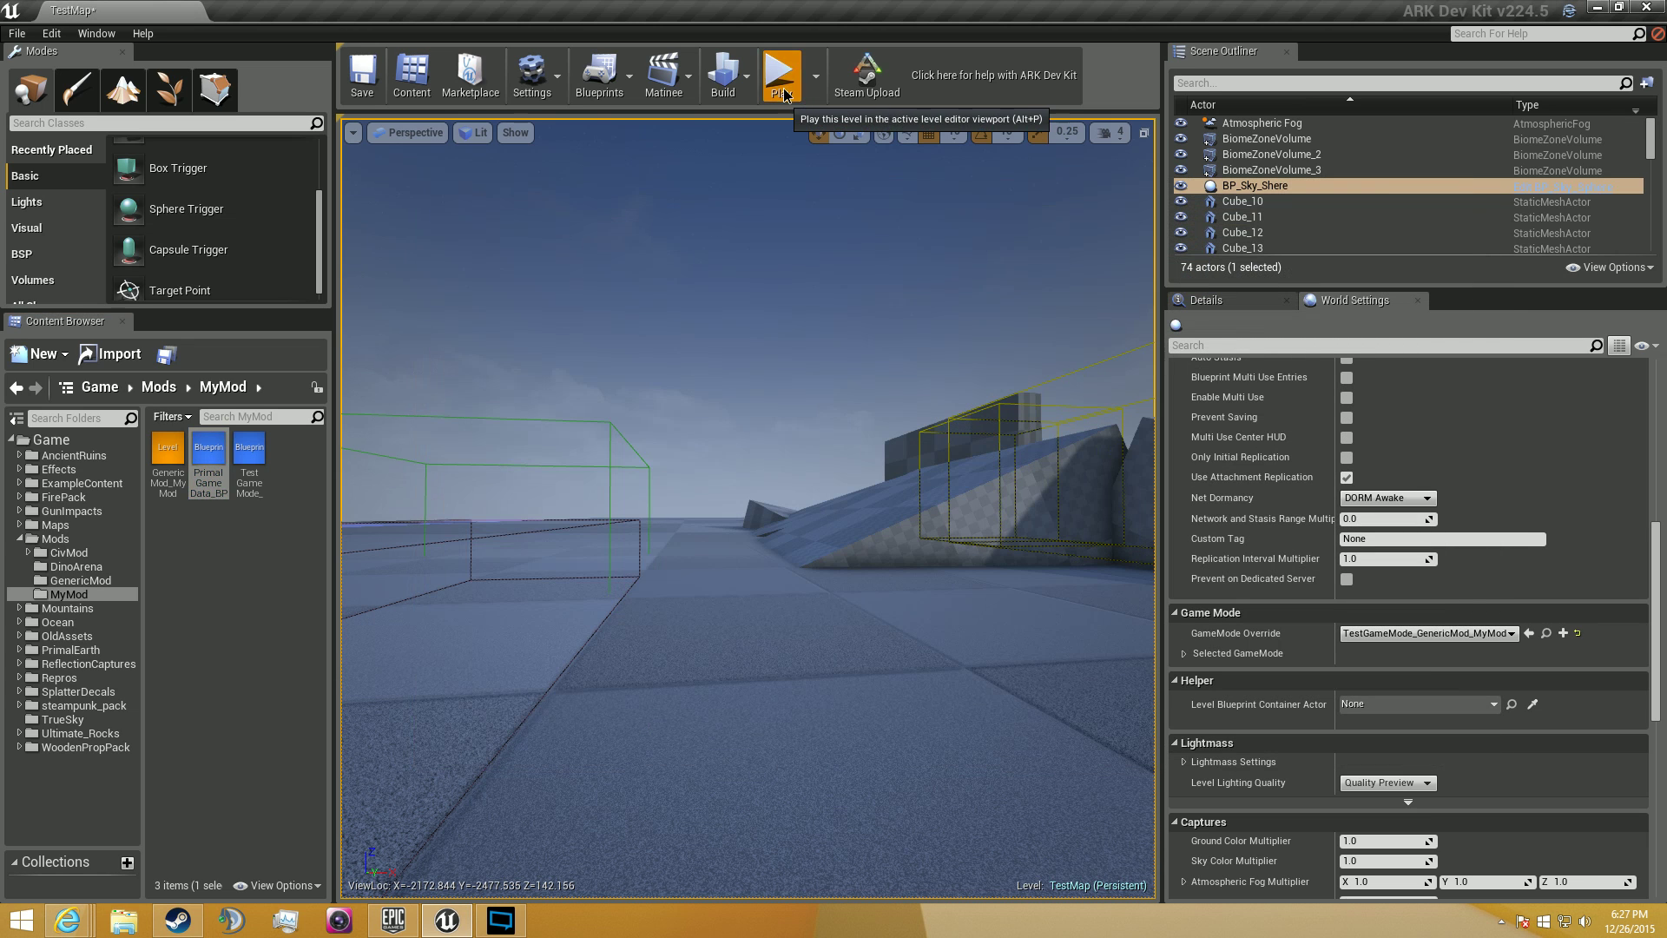
pyautogui.press('i')
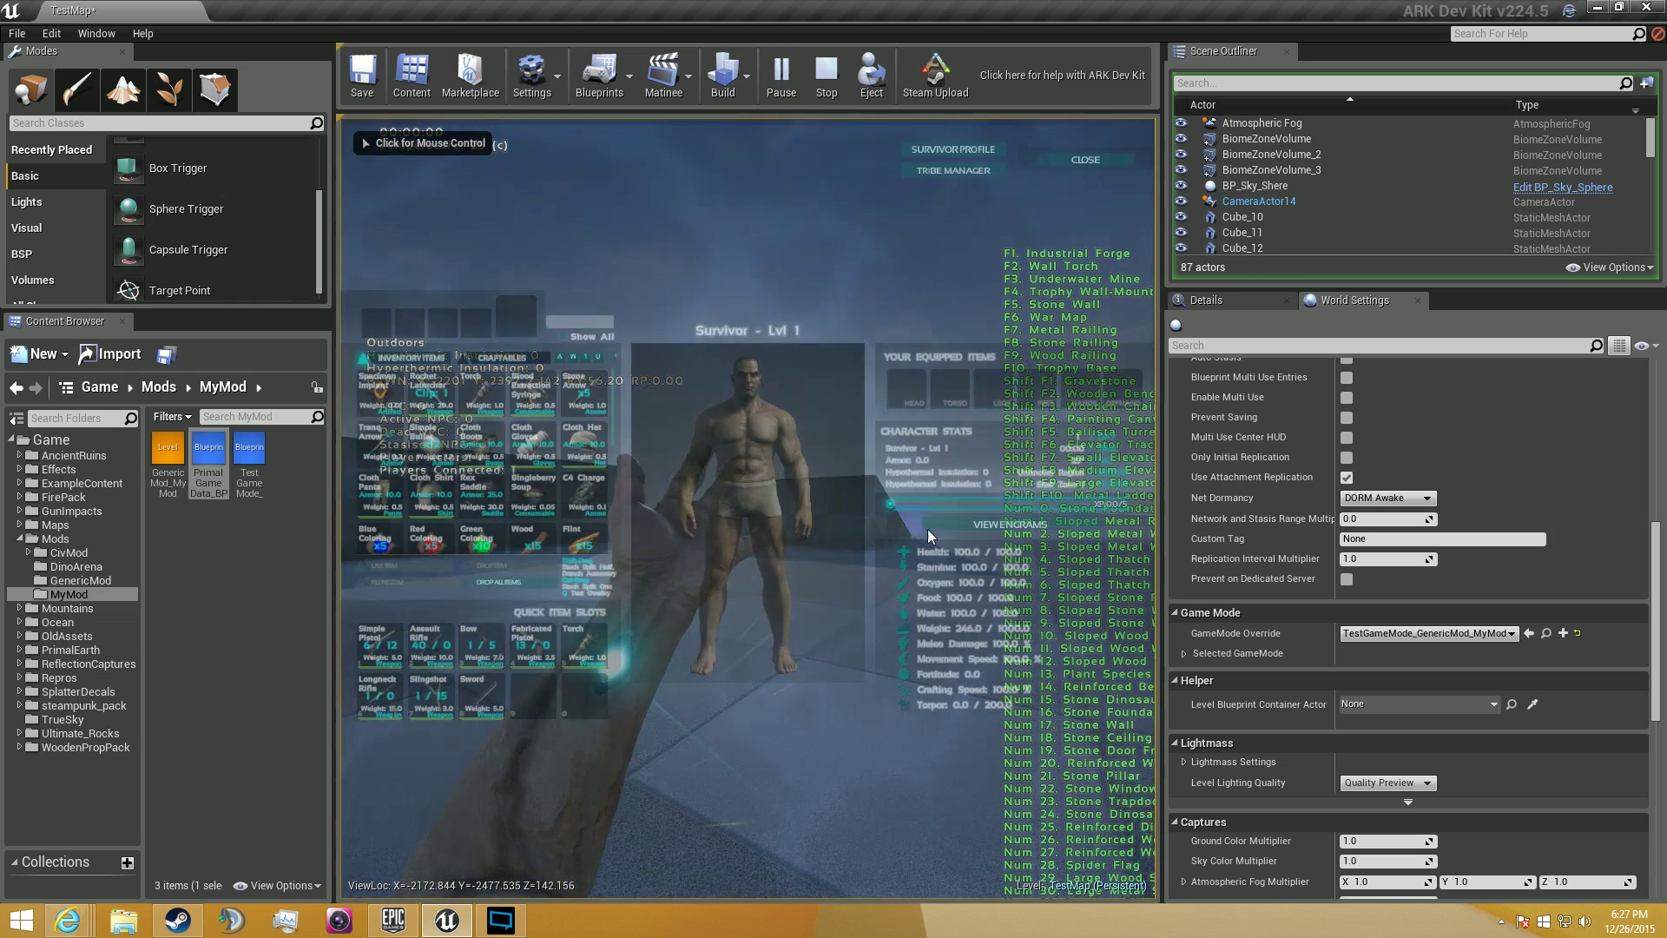
pyautogui.click(945, 518)
pyautogui.scroll(-10, 752, 497)
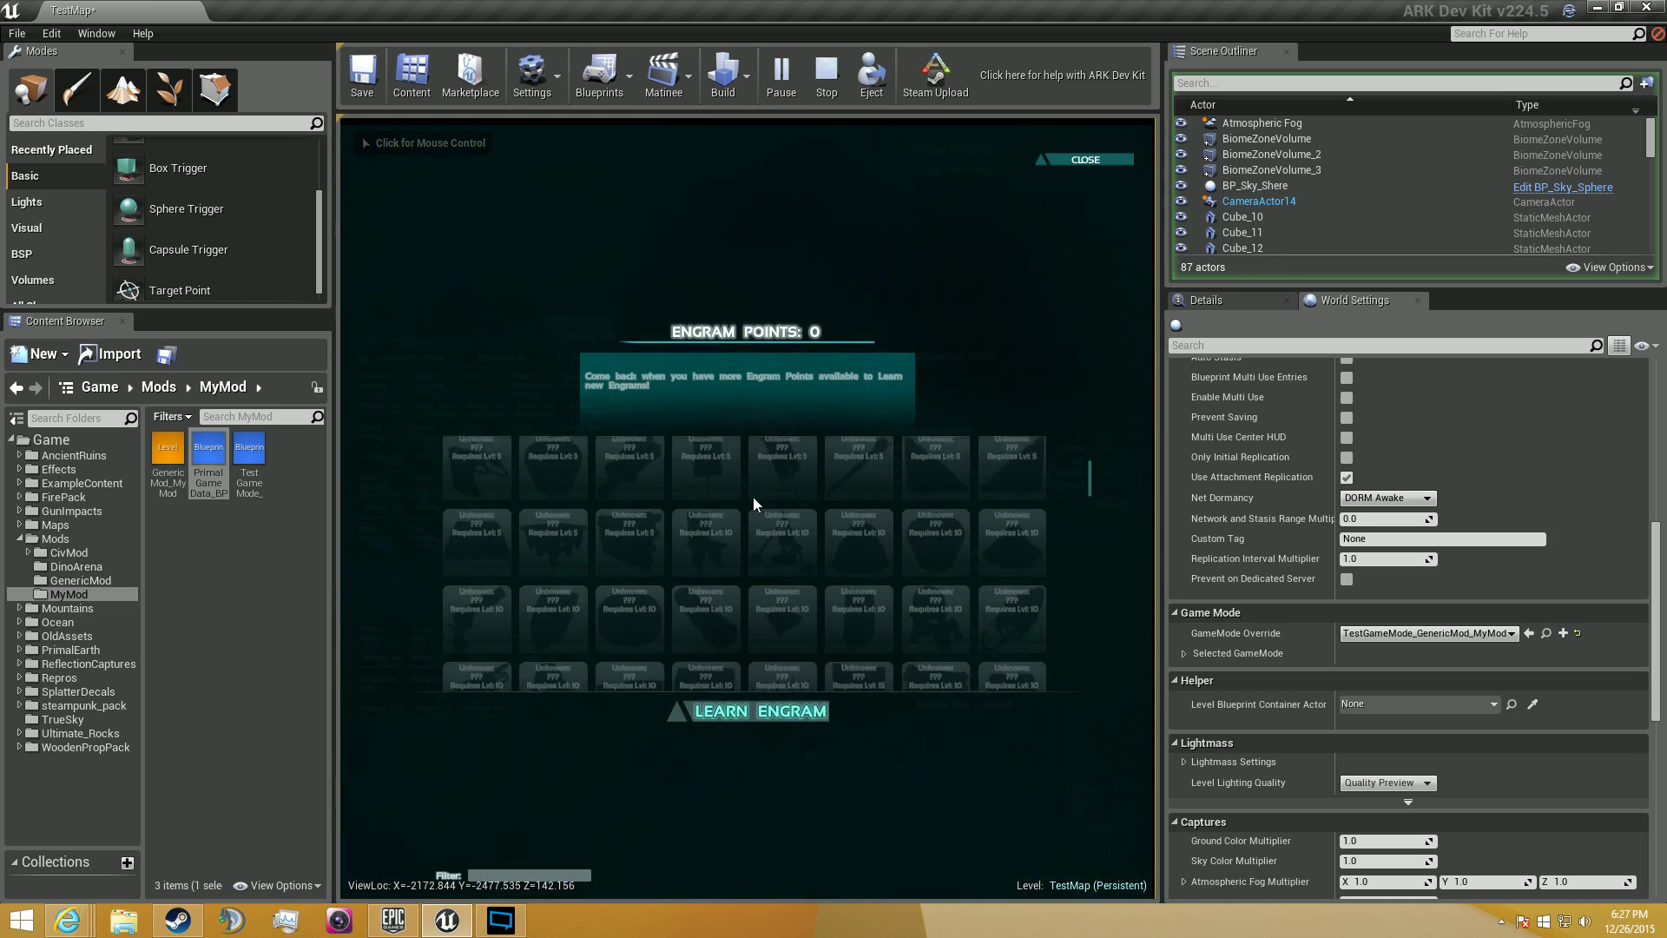
pyautogui.press('Escape')
pyautogui.press('Escape')
pyautogui.press('Escape')
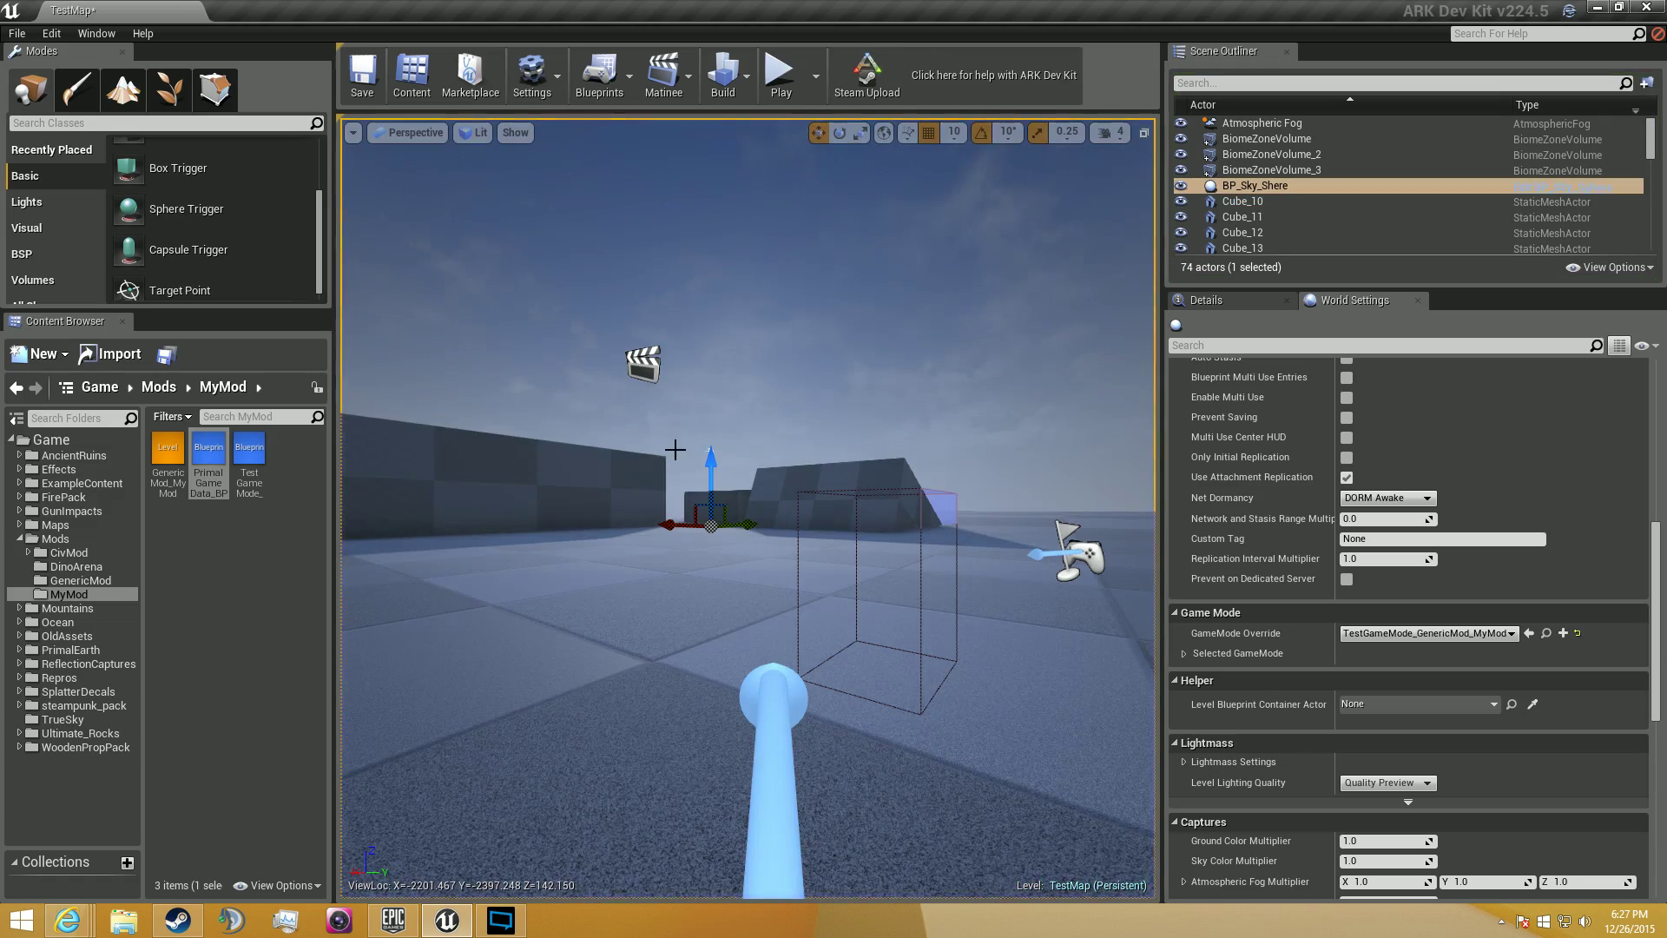
pyautogui.moveTo(675, 450); pyautogui.dragTo(1146, 473, button='right')
pyautogui.press('e')
pyautogui.press('w')
pyautogui.press('q')
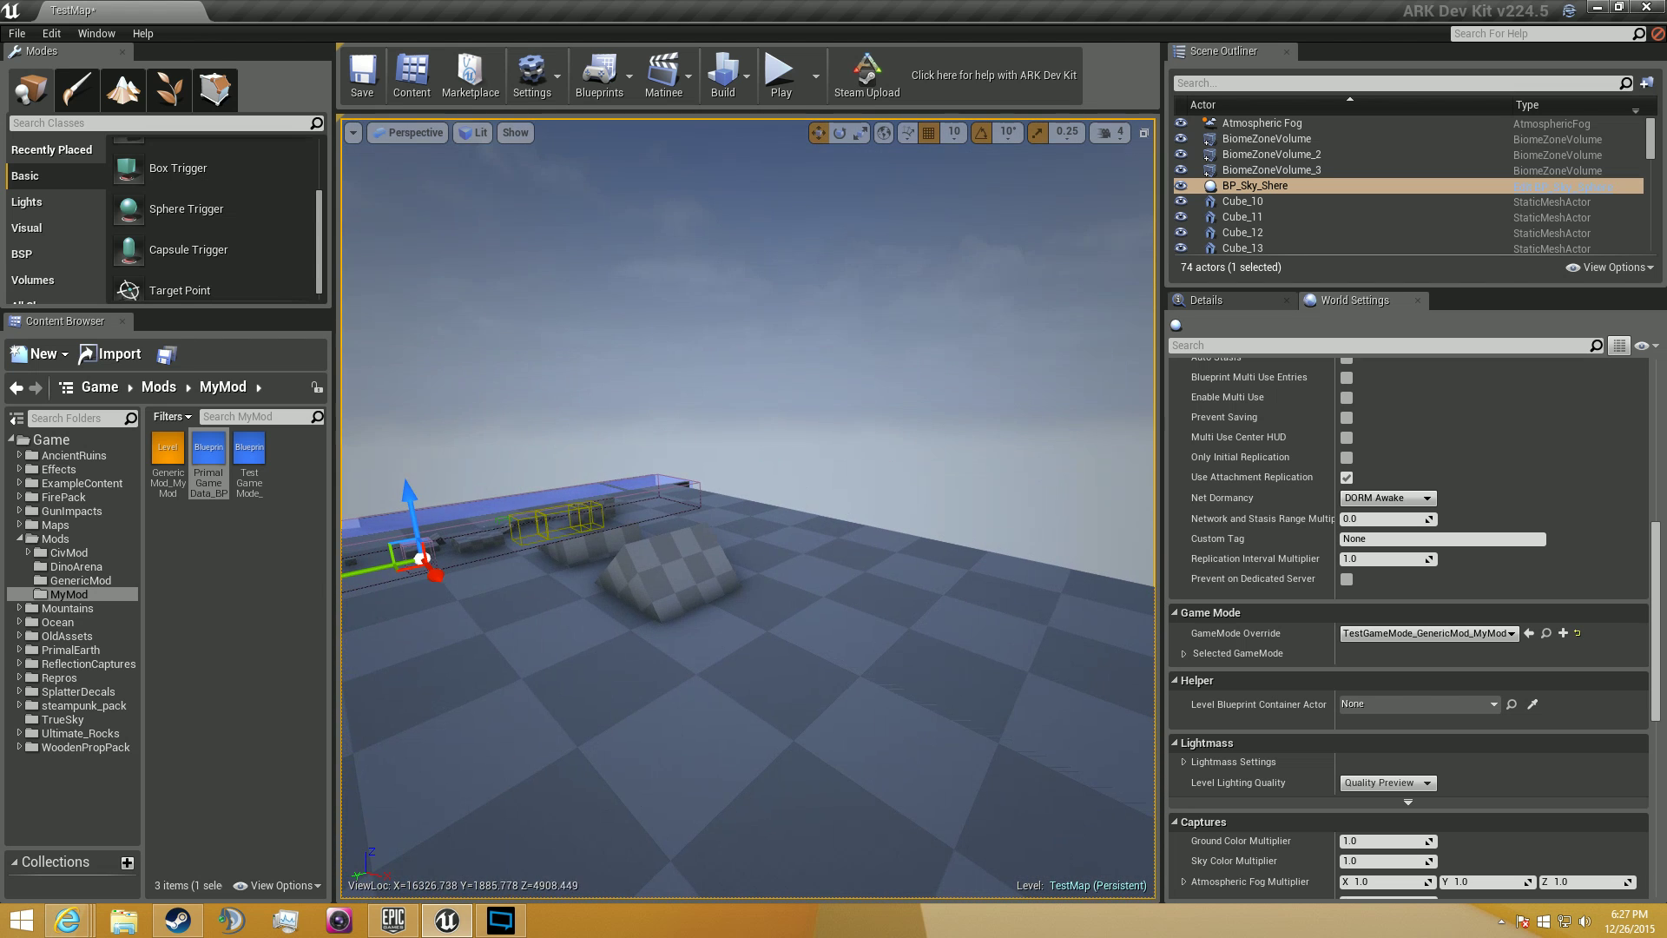
pyautogui.moveTo(222, 446)
pyautogui.moveTo(746, 508); pyautogui.dragTo(816, 508, button='right')
pyautogui.press('f')
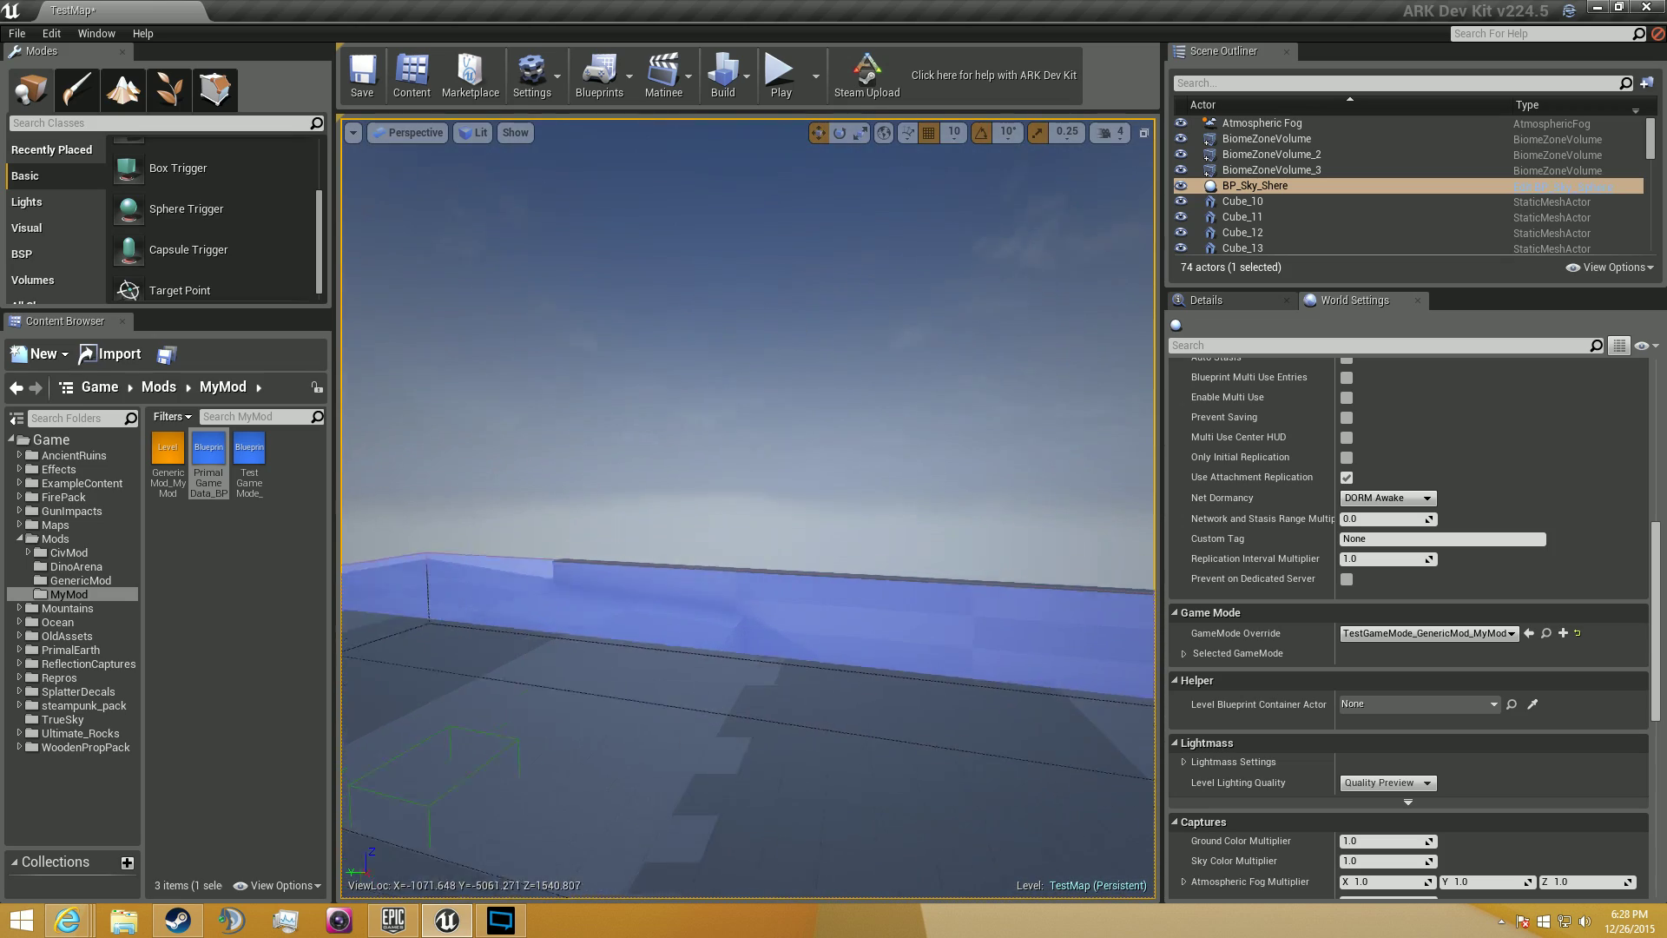
pyautogui.moveTo(833, 508); pyautogui.dragTo(365, 287)
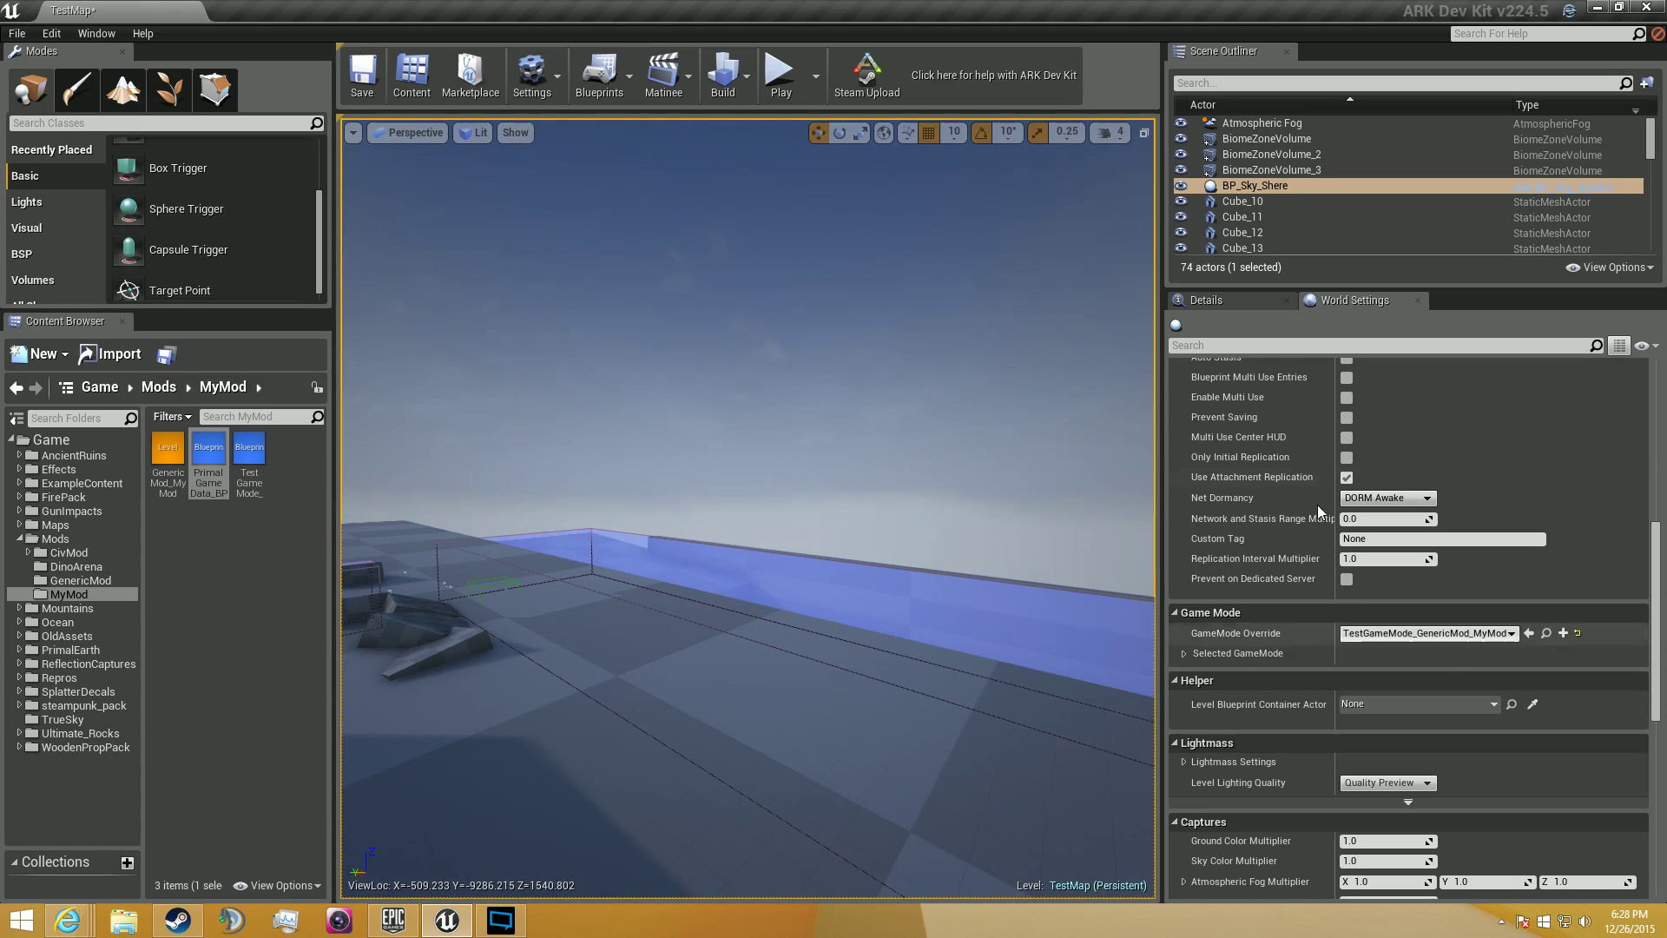
pyautogui.moveTo(729, 484); pyautogui.dragTo(1233, 296, button='right')
pyautogui.press('w')
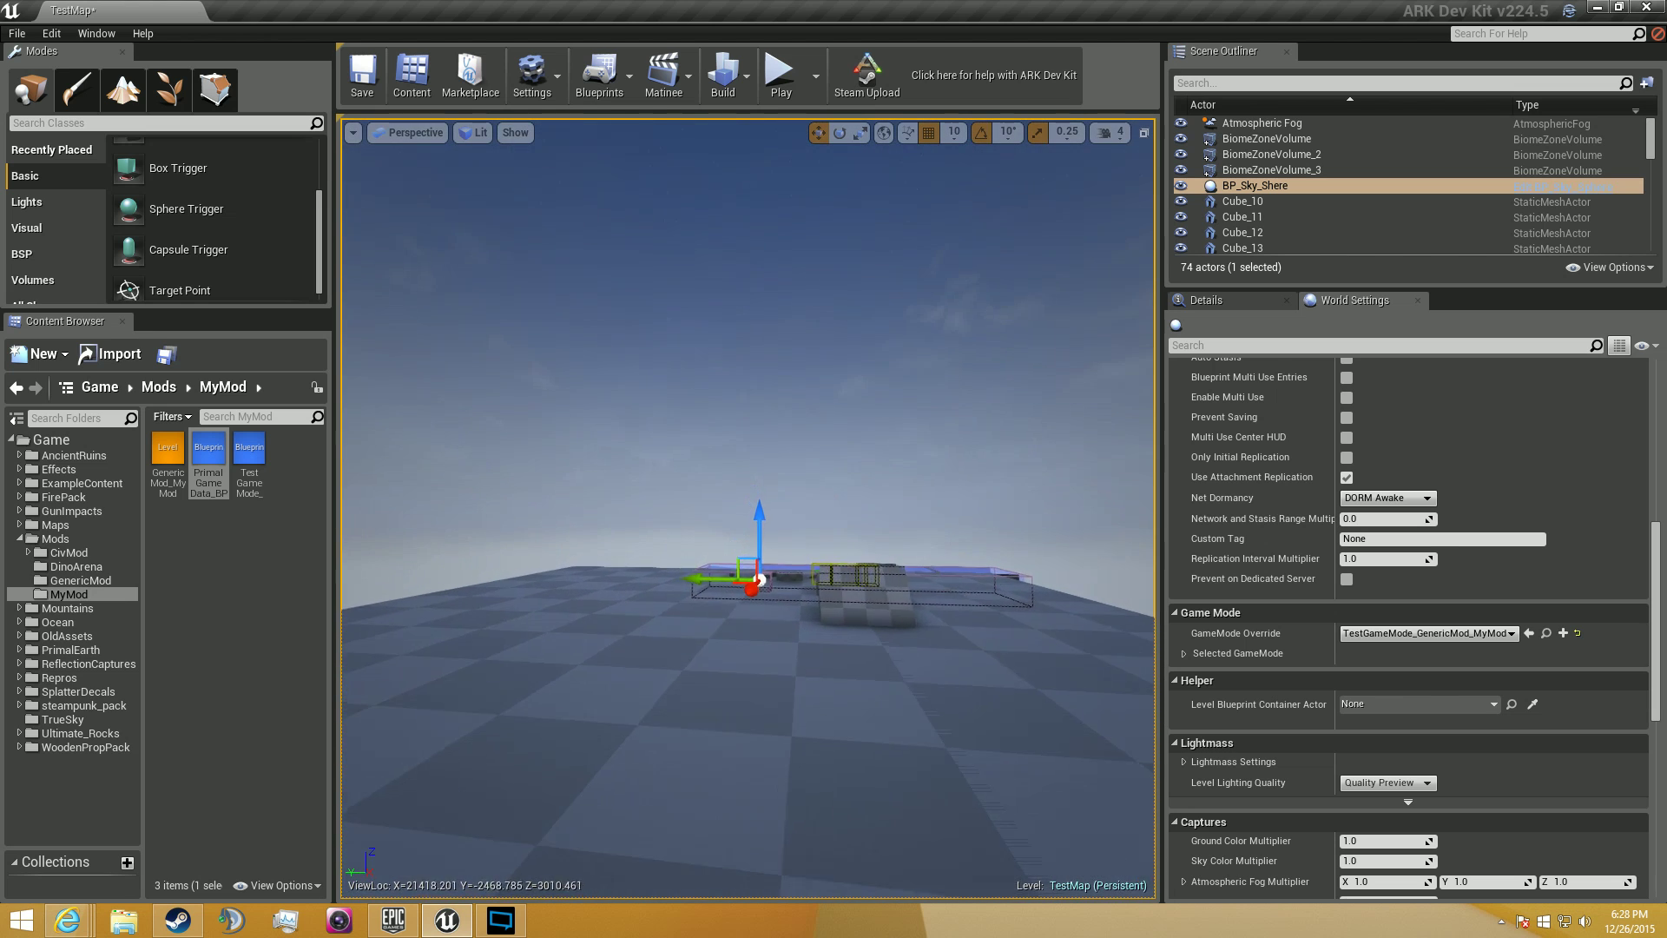
pyautogui.press('w')
pyautogui.moveTo(748, 509); pyautogui.dragTo(642, 482, button='right')
pyautogui.press('a')
pyautogui.press('w')
pyautogui.press('e')
pyautogui.press('e')
pyautogui.press('s')
pyautogui.press('e')
pyautogui.press('w')
pyautogui.press('q')
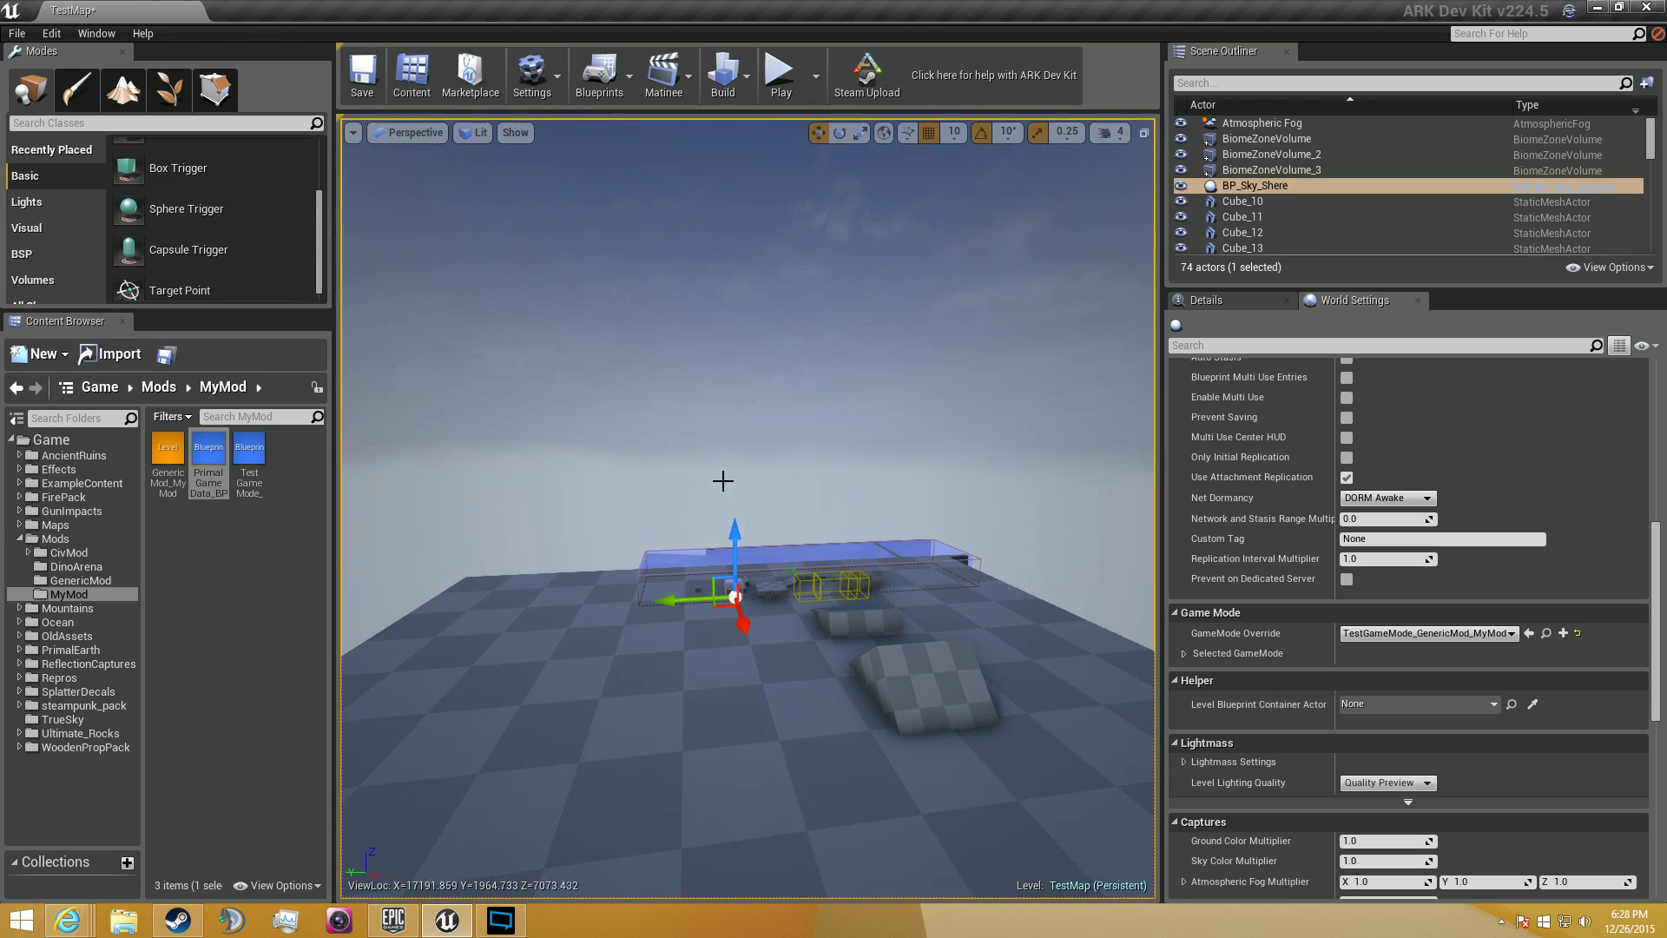